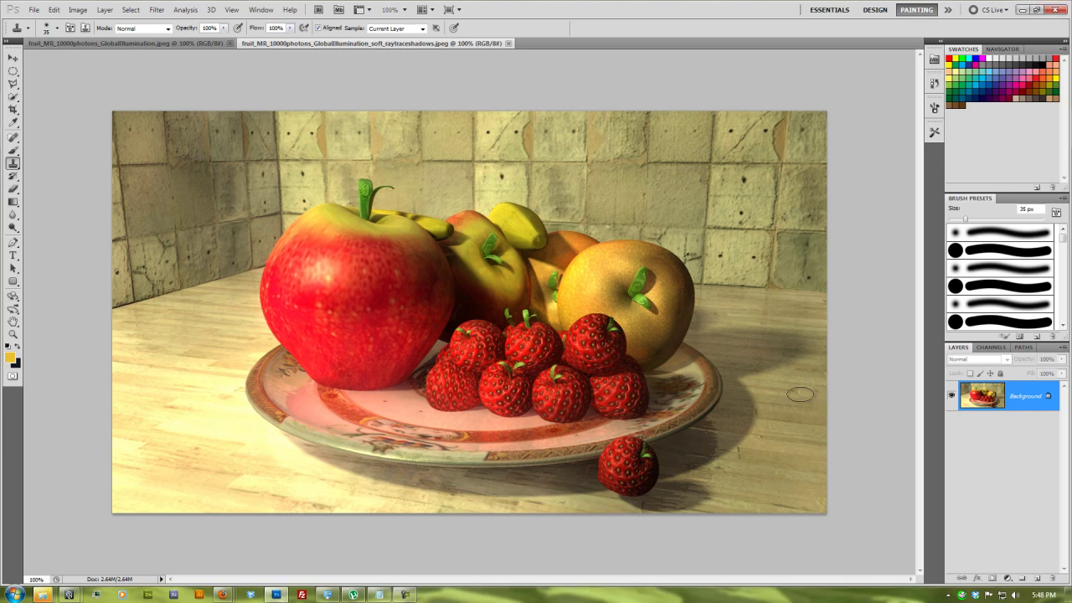
Switch to Maya and set the current project to the maya_fruit folder.
{"action": "mouse_move", "coordinate": [69, 595]}
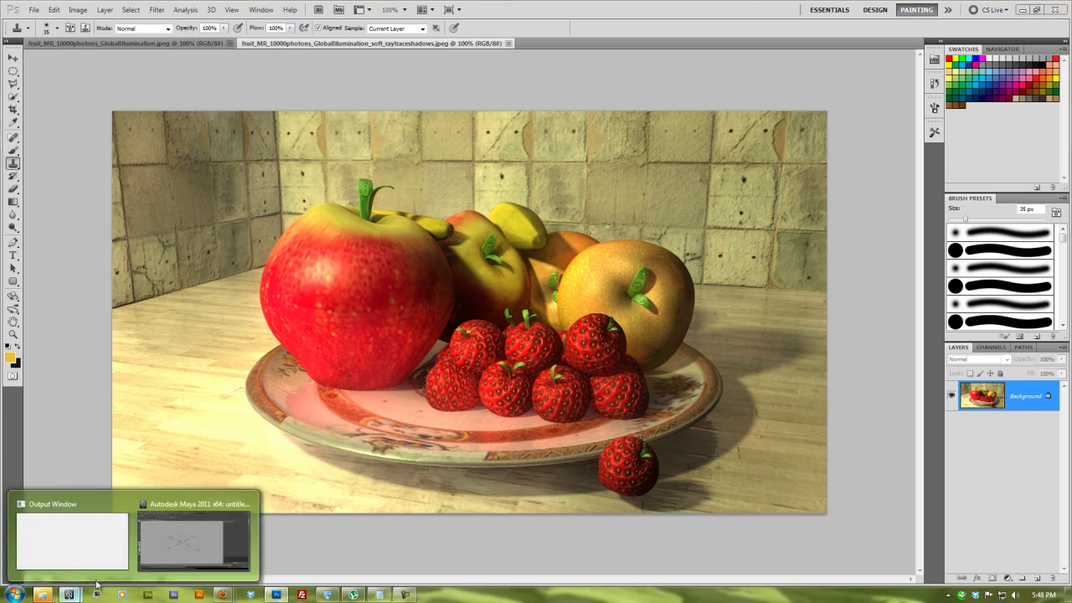
{"action": "left_click", "coordinate": [187, 544]}
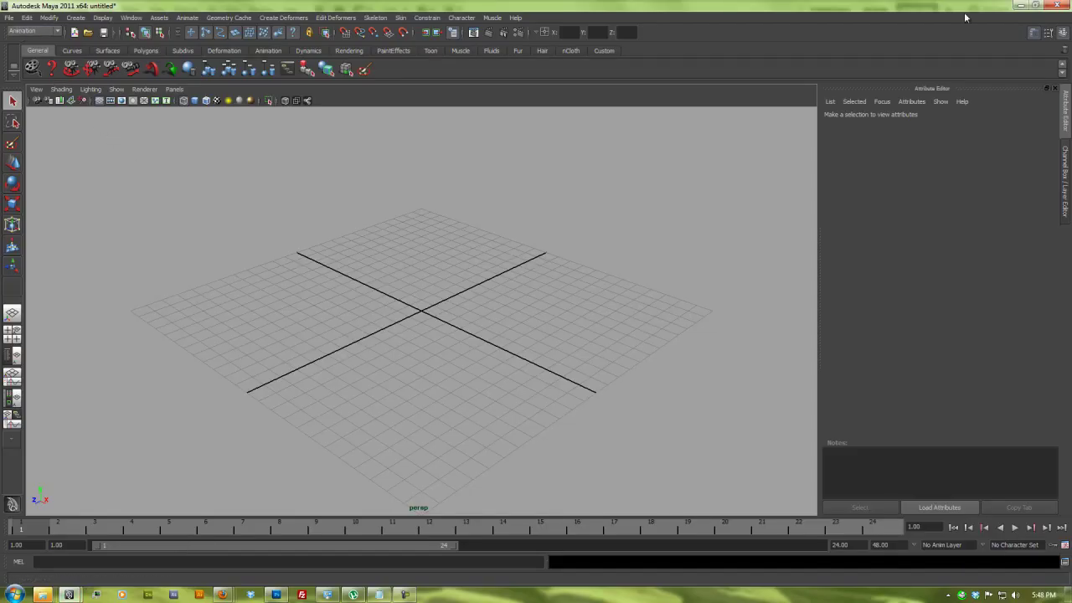
{"action": "left_click", "coordinate": [10, 18]}
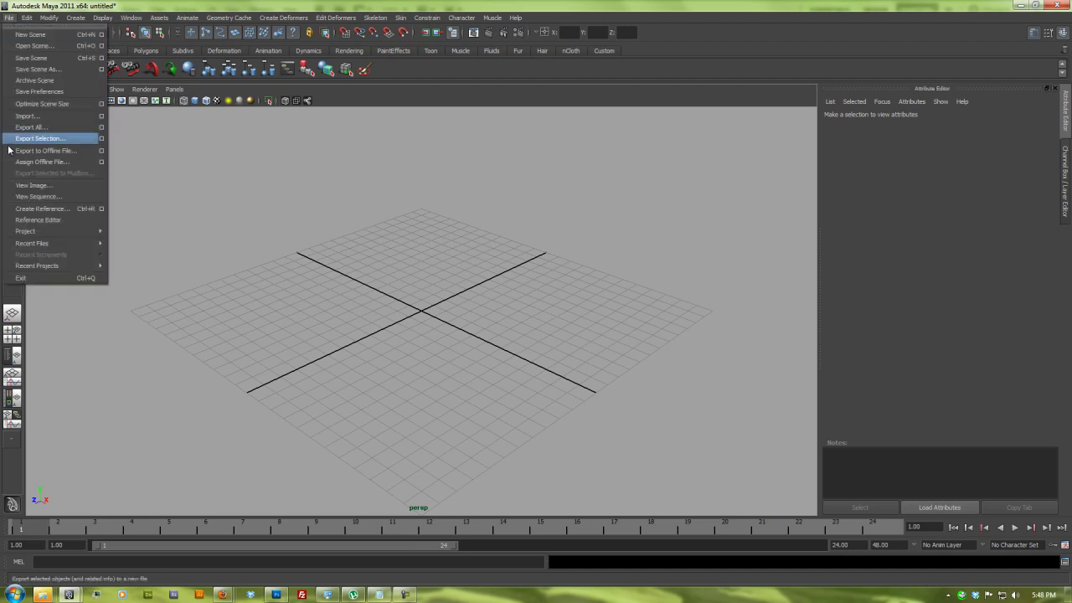
{"action": "mouse_move", "coordinate": [19, 234]}
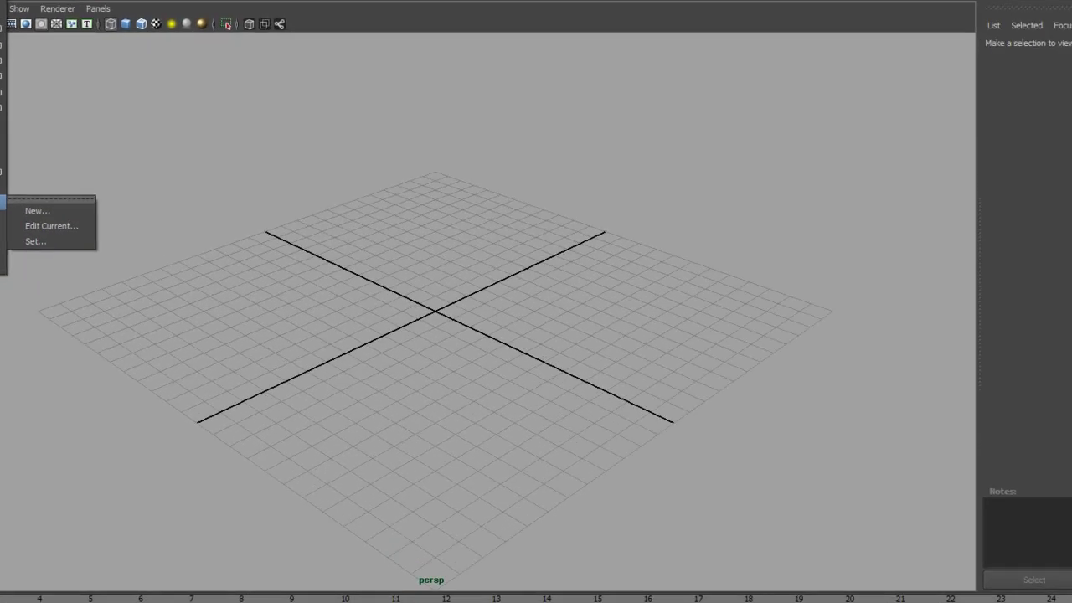
{"action": "left_click", "coordinate": [5, 234]}
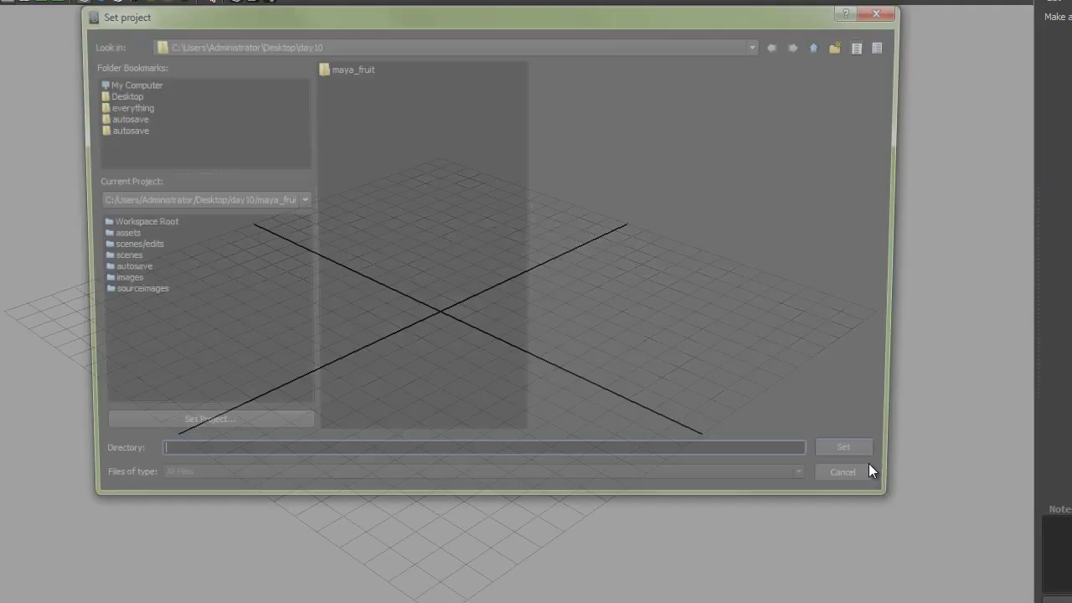
{"action": "left_click", "coordinate": [343, 67]}
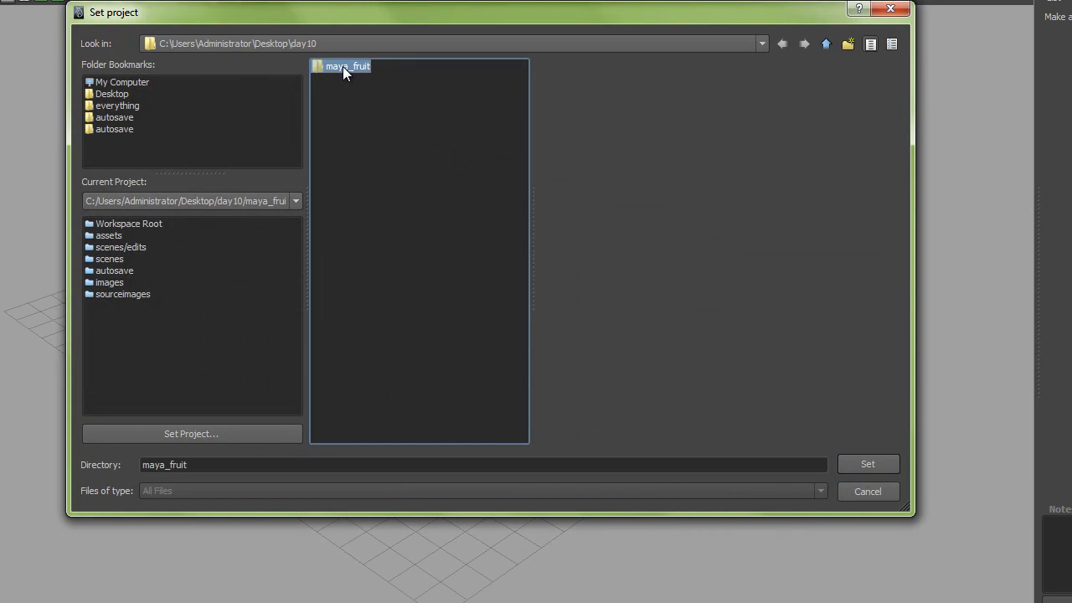
{"action": "left_click", "coordinate": [876, 460]}
Create a NURBS sphere at the origin and scale it uniformly to about 3.07.
{"action": "left_click_drag", "start_coordinate": [492, 237], "coordinate": [467, 273], "text": "alt"}
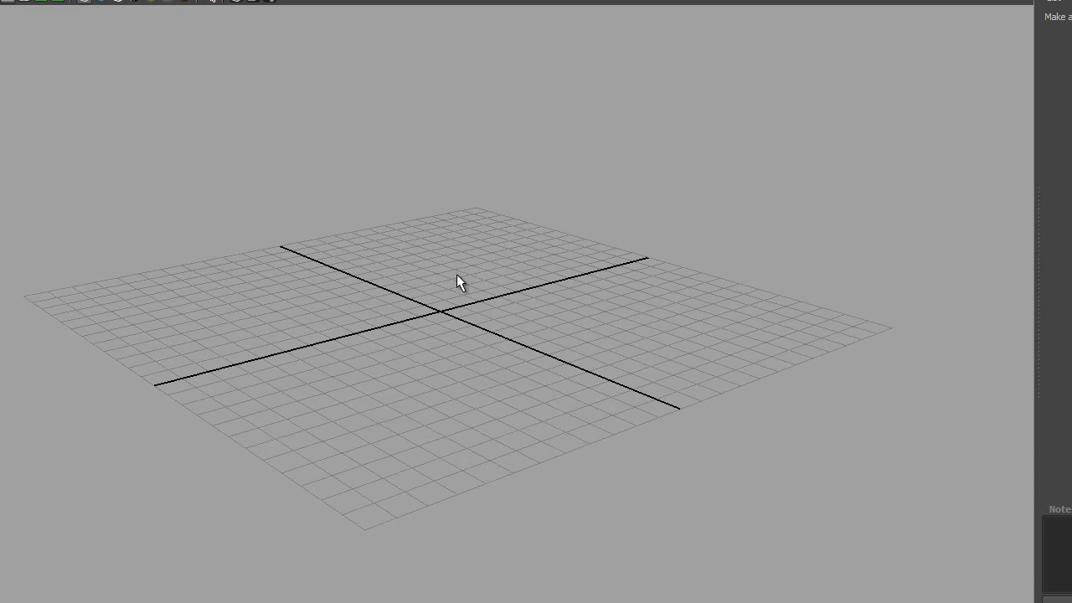
{"action": "left_click_drag", "start_coordinate": [369, 237], "coordinate": [357, 218], "text": "alt"}
{"action": "key", "text": "space"}
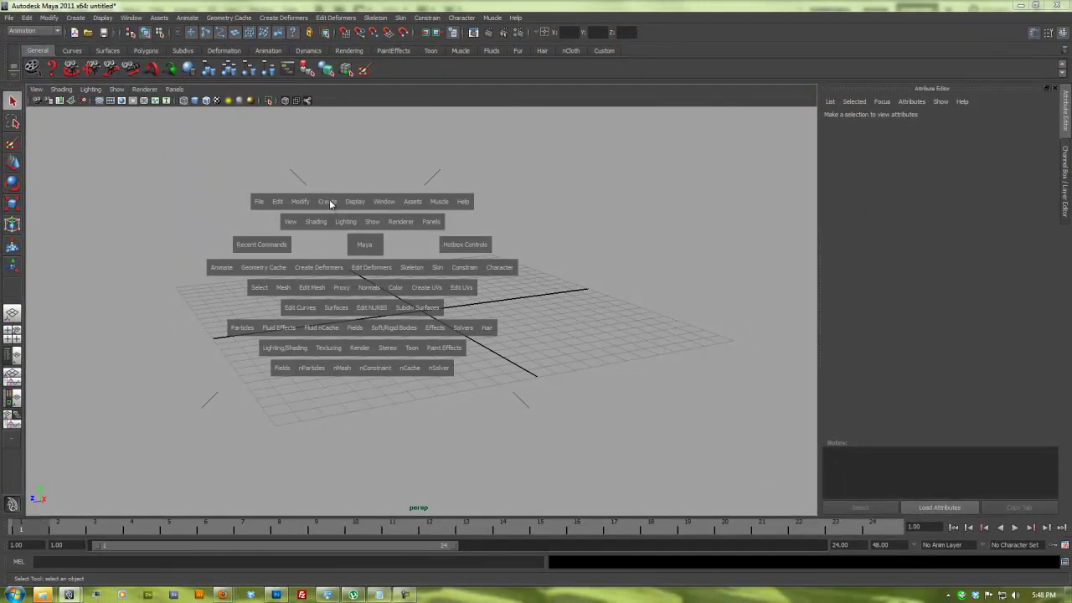
{"action": "left_click", "coordinate": [330, 204]}
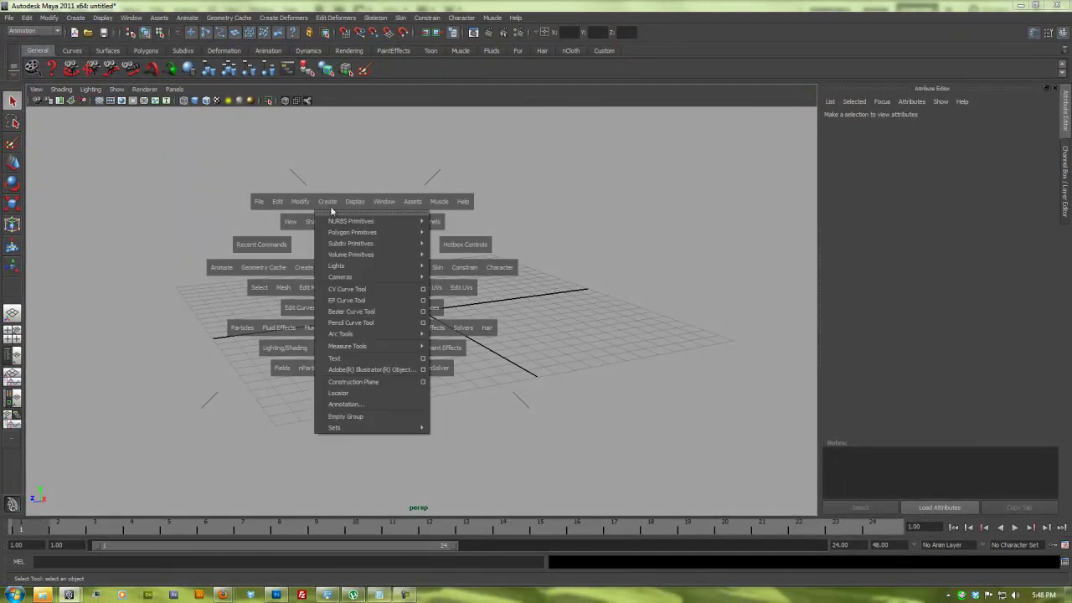
{"action": "mouse_move", "coordinate": [335, 221]}
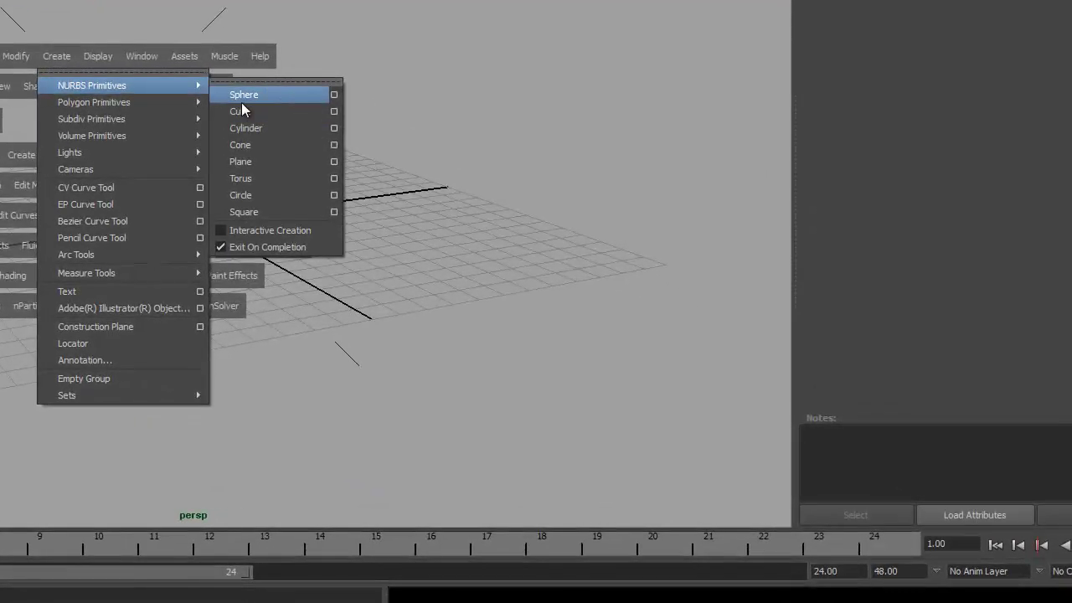
{"action": "left_click", "coordinate": [321, 146]}
{"action": "key", "text": "w"}
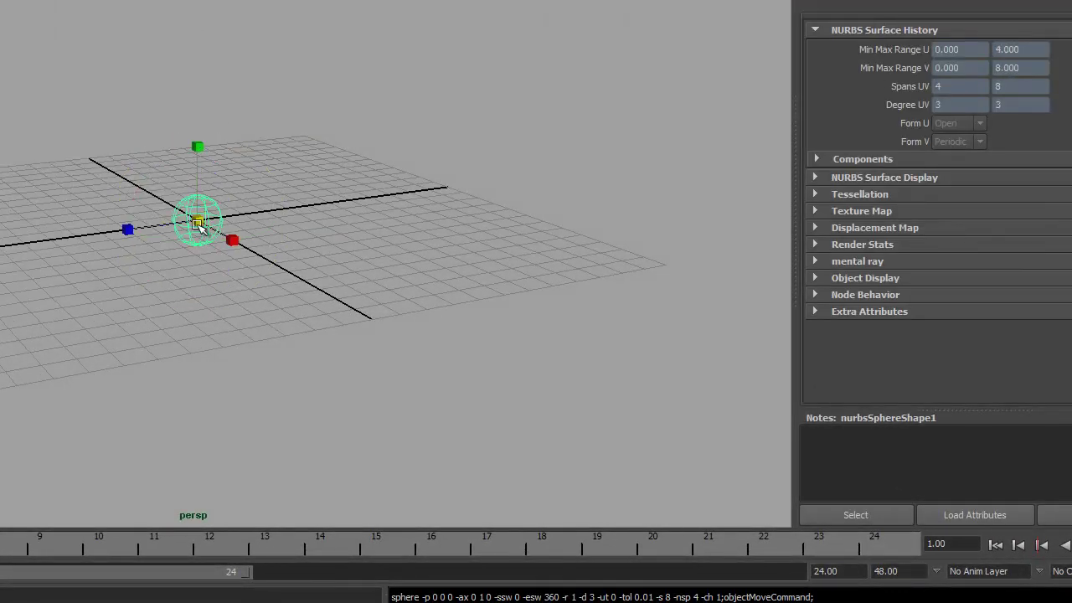
{"action": "left_click_drag", "start_coordinate": [197, 228], "coordinate": [371, 227]}
{"action": "left_click_drag", "start_coordinate": [132, 333], "coordinate": [162, 293], "text": "alt"}
{"action": "key", "text": "["}
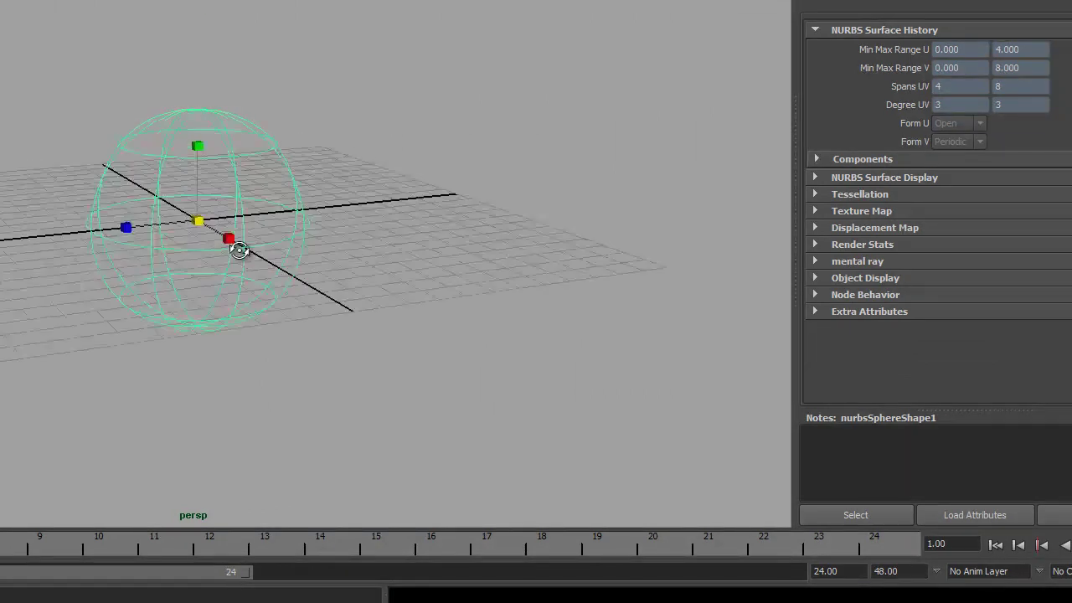
{"action": "left_click_drag", "start_coordinate": [198, 225], "coordinate": [155, 242]}
Raise the sphere to about Y 3.16 so it rests on the grid.
{"action": "key", "text": "w"}
{"action": "left_click_drag", "start_coordinate": [201, 171], "coordinate": [193, 296]}
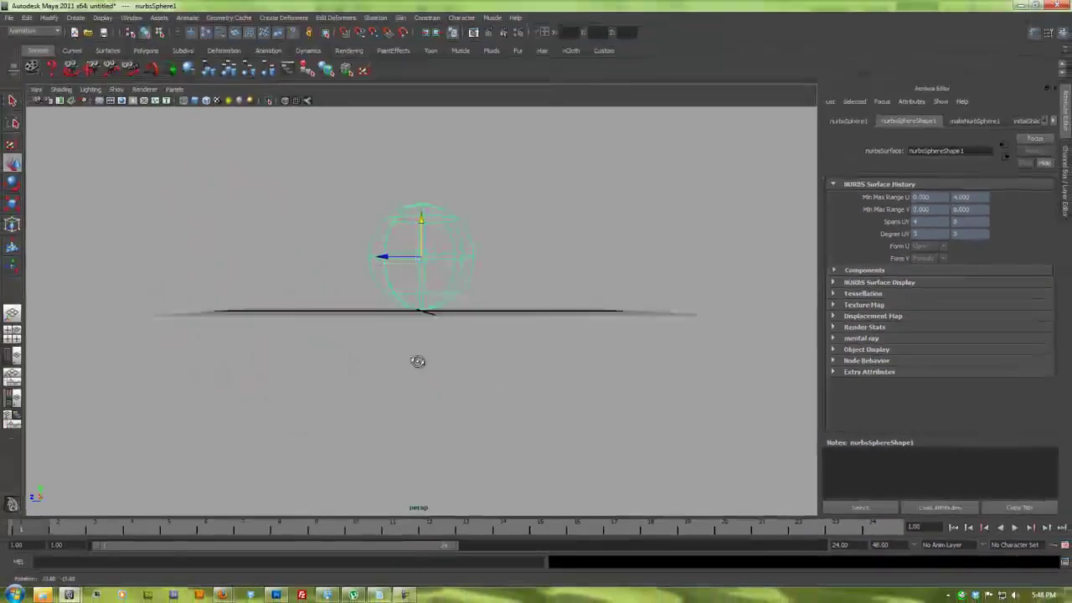
{"action": "left_click_drag", "start_coordinate": [418, 361], "coordinate": [489, 351], "text": "alt"}
{"action": "key", "text": "ctrl+a"}
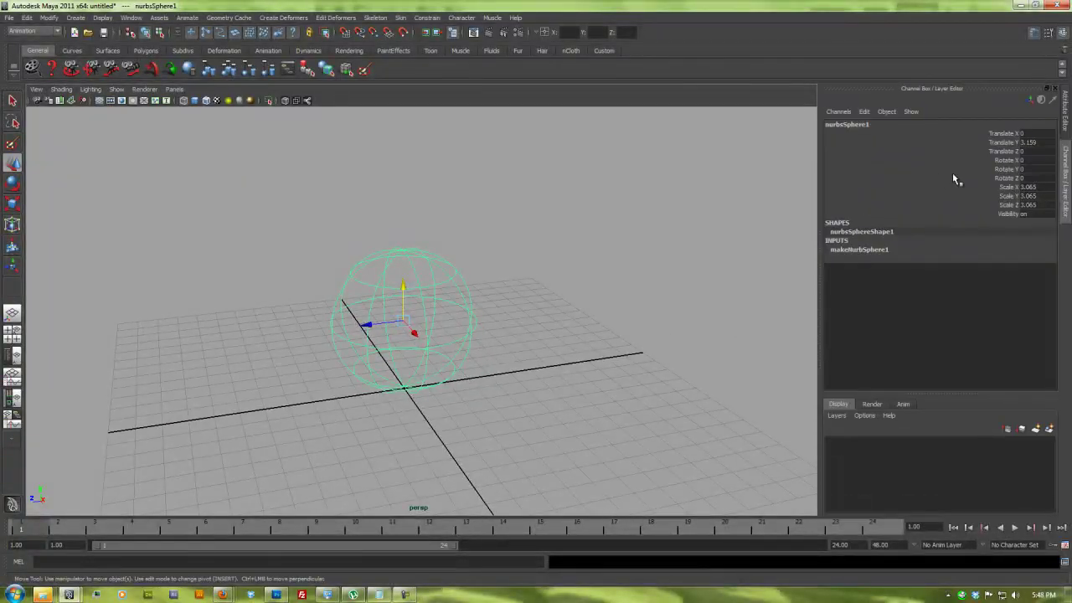
{"action": "key", "text": "ctrl+a"}
{"action": "key", "text": "ctrl+a"}
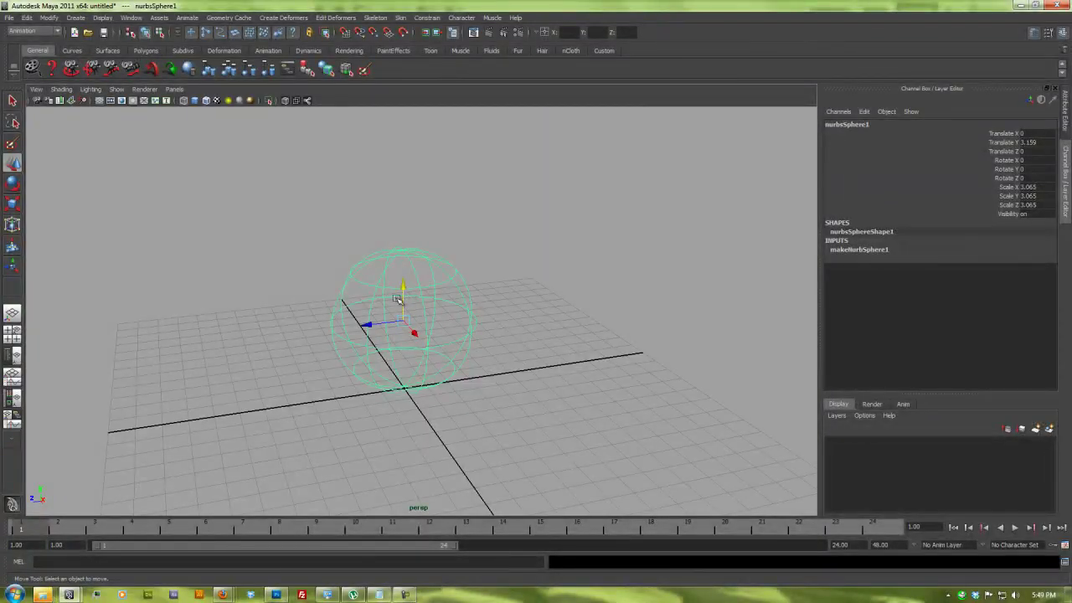
Pull the top control vertices of the sphere down to form the apple's stem hollow, and shade the view.
{"action": "key", "text": "F8"}
{"action": "mouse_move", "coordinate": [414, 260]}
{"action": "left_mouse_down", "text": "alt"}
{"action": "mouse_move", "coordinate": [411, 277]}
{"action": "mouse_move", "coordinate": [403, 266]}
{"action": "left_mouse_up", "text": "alt"}
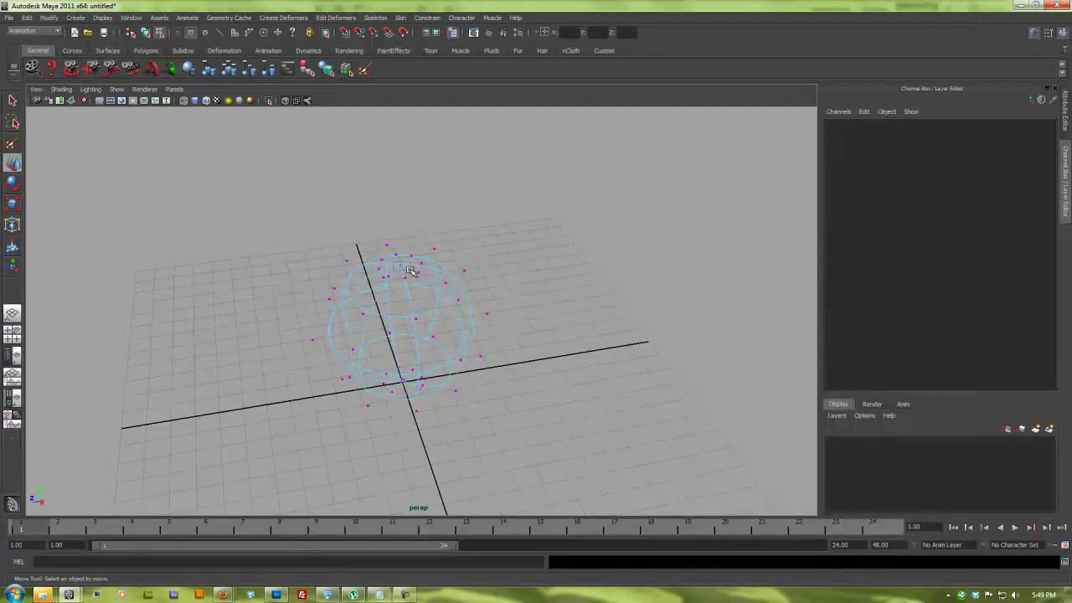
{"action": "left_click", "coordinate": [394, 261]}
{"action": "left_click_drag", "start_coordinate": [408, 258], "coordinate": [395, 310]}
{"action": "key", "text": "5"}
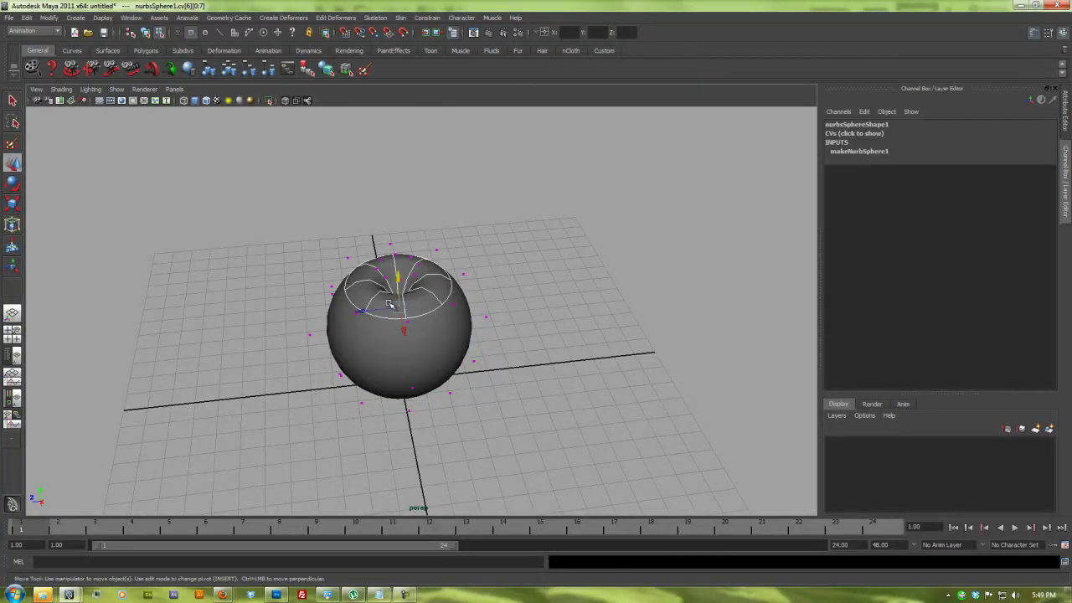
Pull control vertices on one lower side of the apple to make its shape slightly irregular.
{"action": "key", "text": "F8"}
{"action": "key", "text": "F8"}
{"action": "left_click_drag", "start_coordinate": [427, 326], "coordinate": [407, 311], "text": "alt"}
{"action": "left_click_drag", "start_coordinate": [355, 382], "coordinate": [357, 384]}
{"action": "mouse_move", "coordinate": [322, 340]}
{"action": "left_mouse_down"}
{"action": "mouse_move", "coordinate": [349, 339]}
{"action": "mouse_move", "coordinate": [327, 340]}
{"action": "left_mouse_up"}
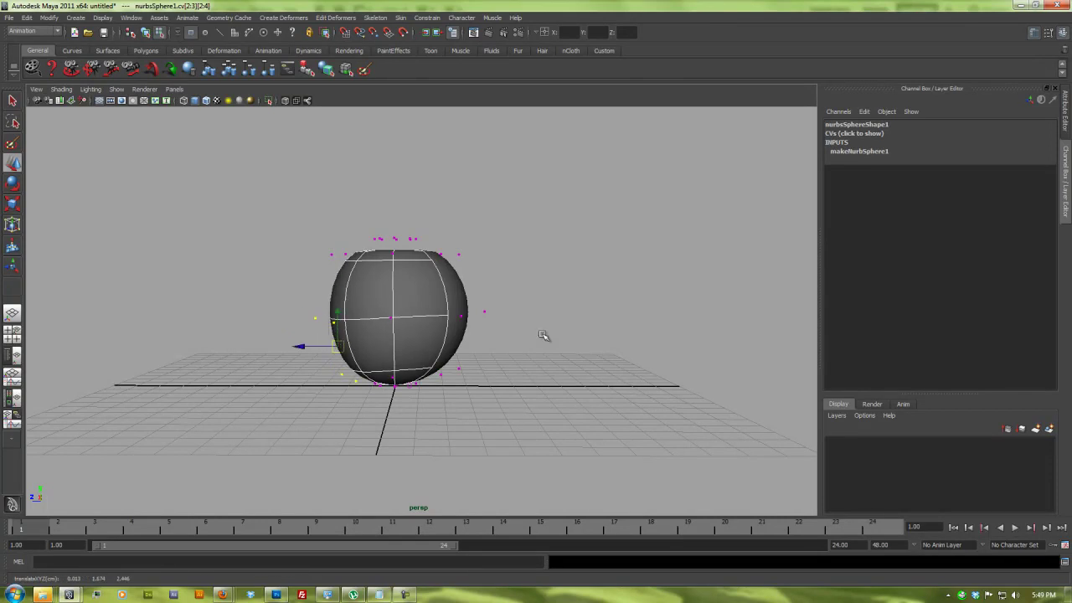
{"action": "left_click", "coordinate": [542, 283]}
{"action": "left_click_drag", "start_coordinate": [424, 230], "coordinate": [392, 329]}
{"action": "left_click", "coordinate": [493, 241]}
Scale the whole apple down to about 2.66 and lower it to Y 2.757 on the grid.
{"action": "key", "text": "F8"}
{"action": "key", "text": "e"}
{"action": "key", "text": "r"}
{"action": "key", "text": "w"}
{"action": "left_click_drag", "start_coordinate": [410, 289], "coordinate": [410, 298]}
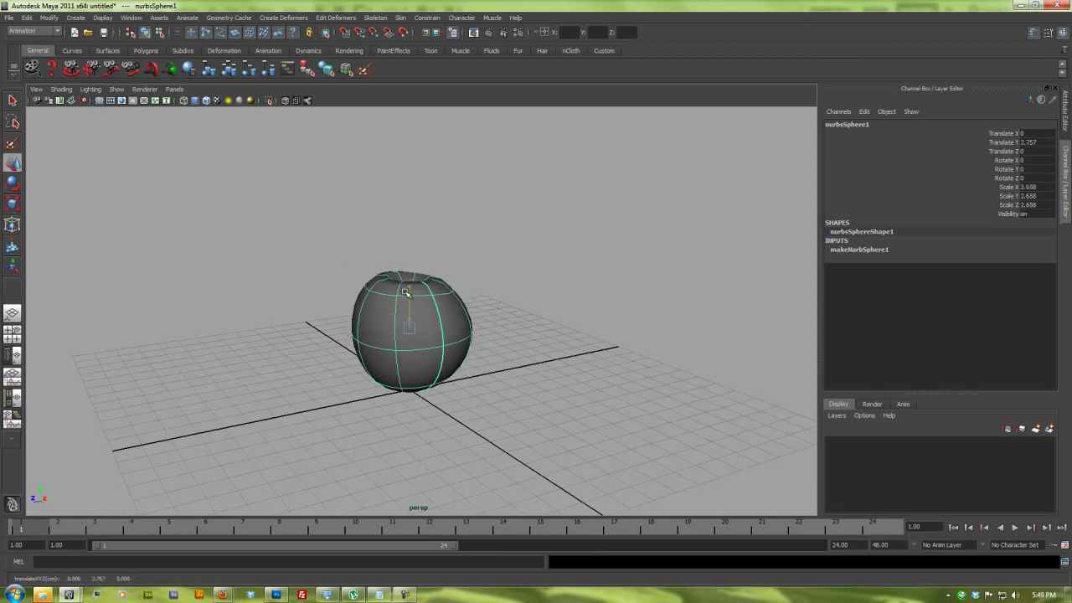
{"action": "left_click", "coordinate": [473, 253]}
{"action": "mouse_move", "coordinate": [440, 344]}
{"action": "left_mouse_down", "text": "alt"}
{"action": "mouse_move", "coordinate": [430, 349]}
{"action": "mouse_move", "coordinate": [434, 331]}
{"action": "left_mouse_up", "text": "alt"}
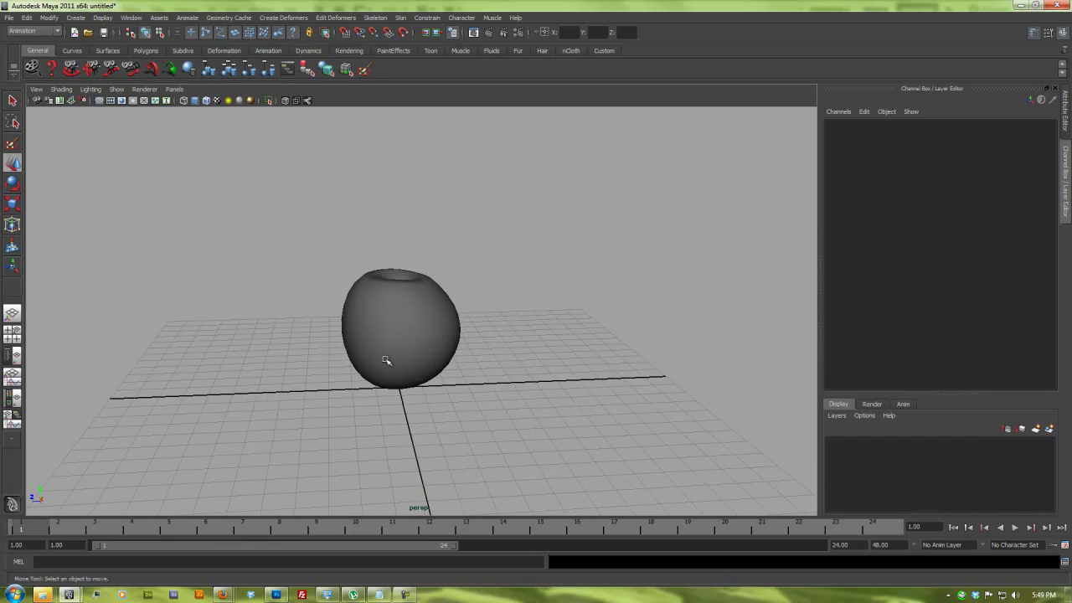
Create a second NURBS sphere and move it beside the apple to about Z -6.2.
{"action": "key", "text": "space"}
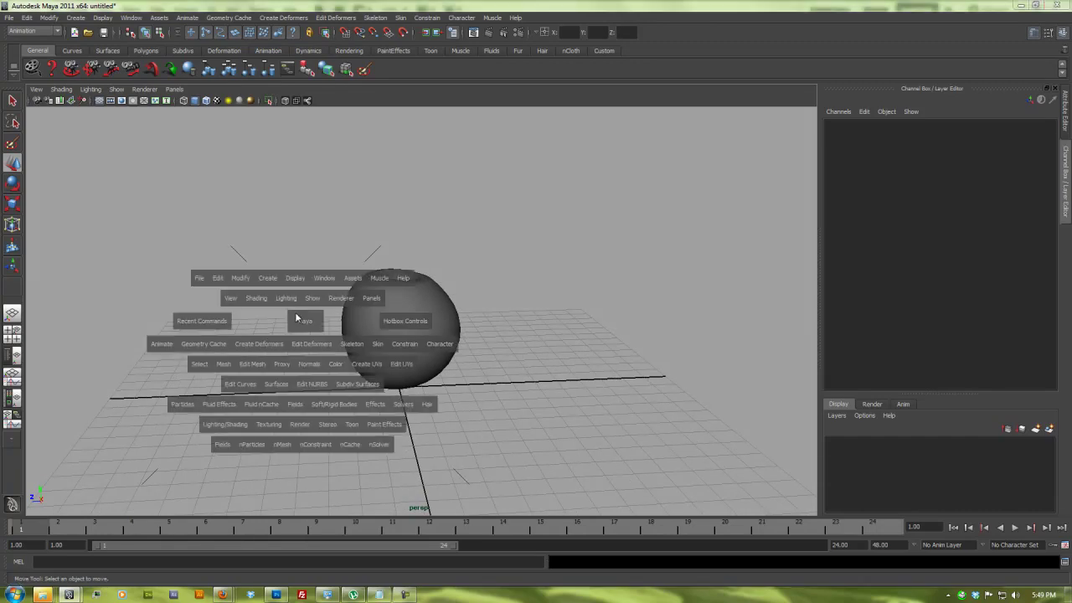
{"action": "left_click", "coordinate": [267, 279]}
{"action": "mouse_move", "coordinate": [280, 298]}
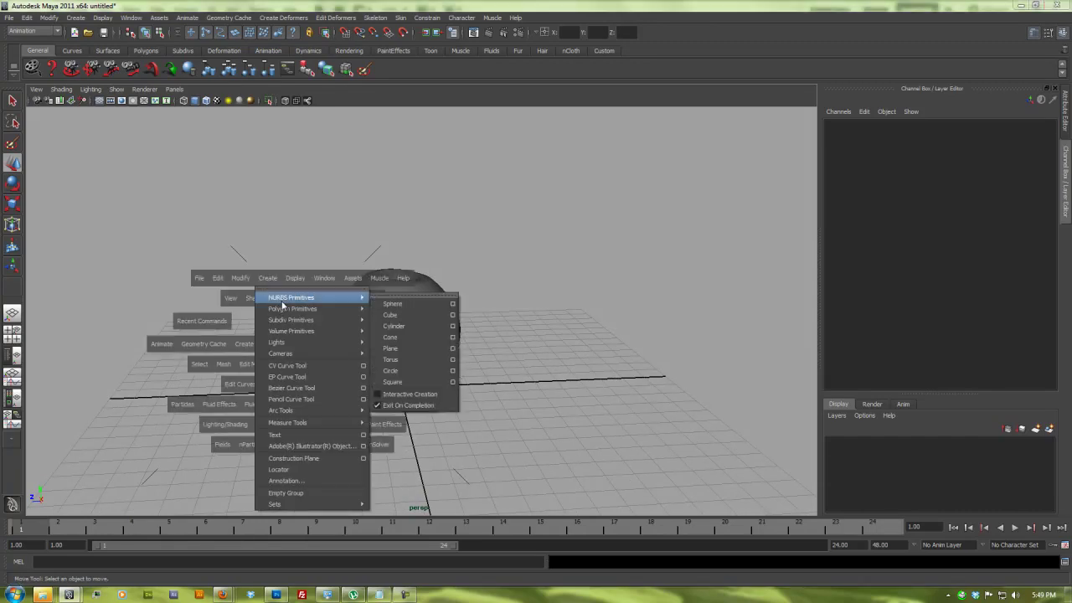
{"action": "left_click", "coordinate": [407, 305]}
{"action": "left_click_drag", "start_coordinate": [366, 389], "coordinate": [444, 381]}
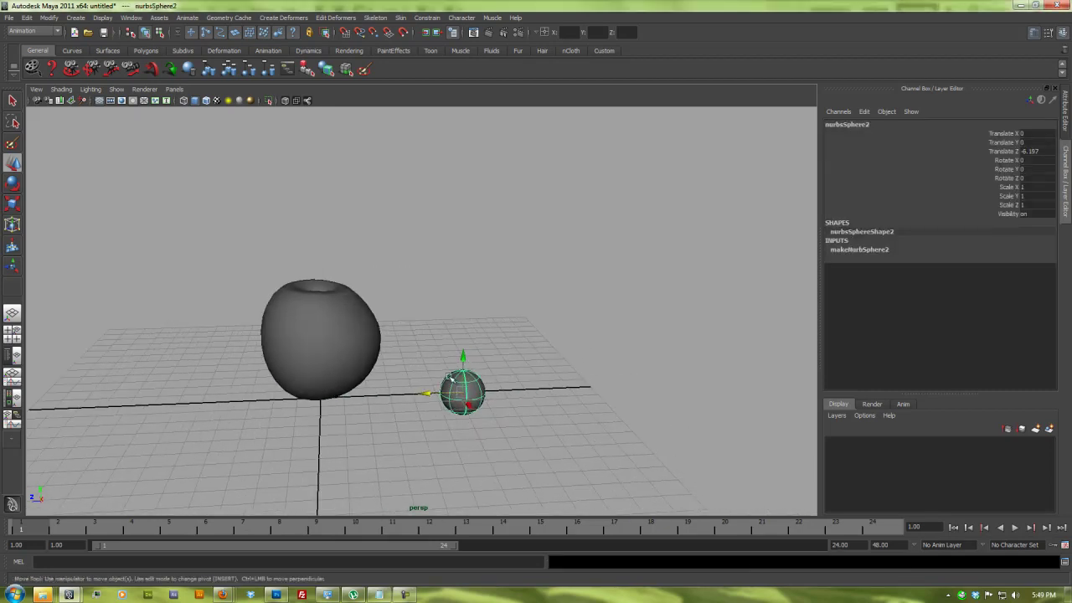
Stretch the second sphere to a Y scale of about 4.24 and raise it to about Y 3.44.
{"action": "key", "text": "e"}
{"action": "key", "text": "r"}
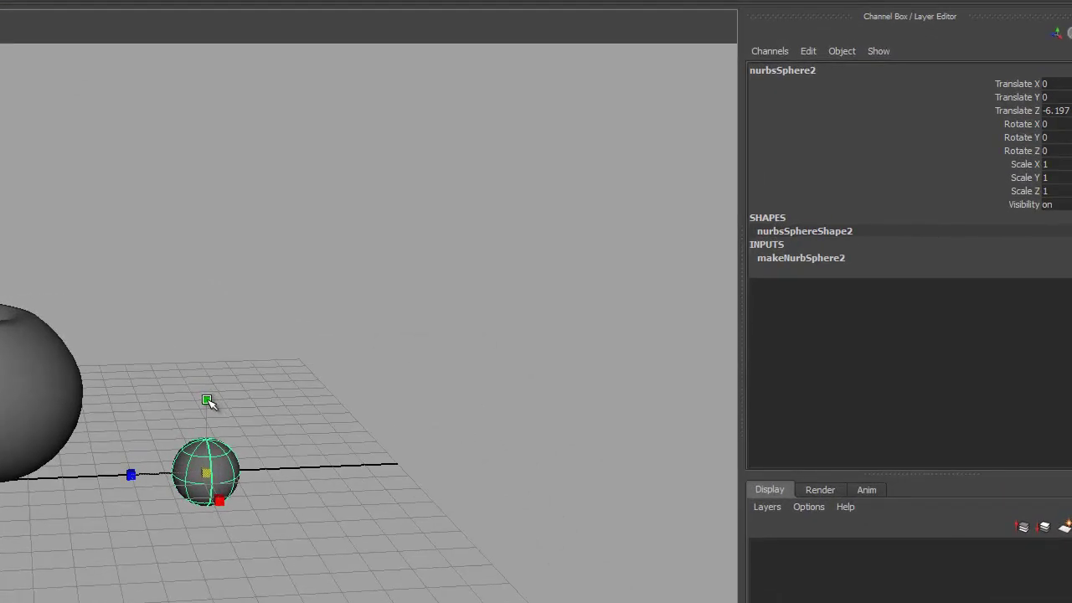
{"action": "left_click_drag", "start_coordinate": [207, 401], "coordinate": [263, 148]}
{"action": "left_click_drag", "start_coordinate": [207, 423], "coordinate": [220, 306]}
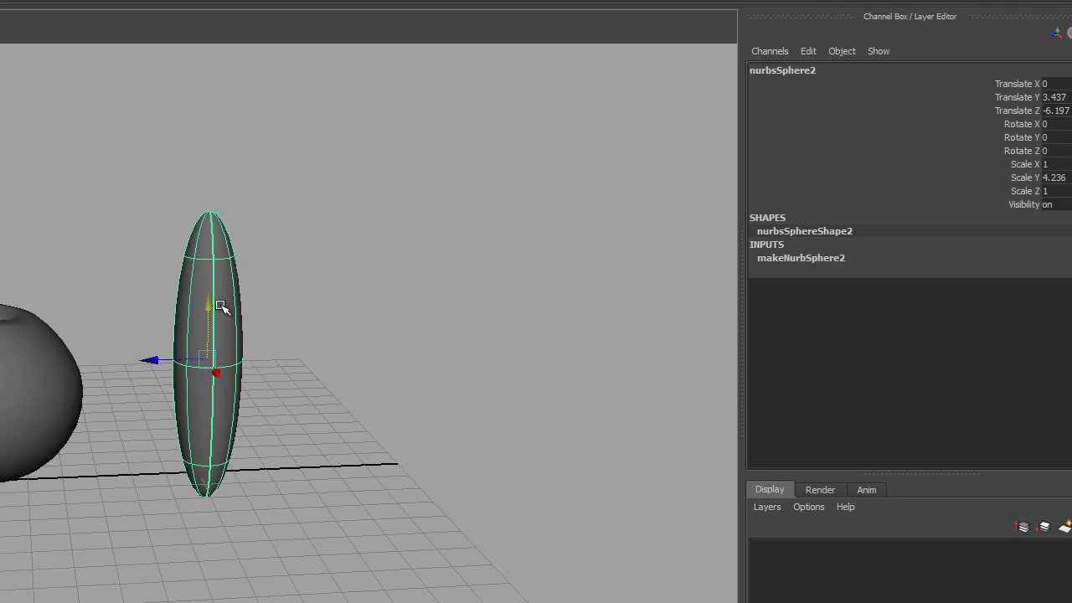
Lower the upper ring of control vertices on the stretched sphere and scale it inward to shape a neck.
{"action": "key", "text": "F8"}
{"action": "key", "text": "F8"}
{"action": "key", "text": "F8"}
{"action": "left_click_drag", "start_coordinate": [159, 234], "coordinate": [302, 275]}
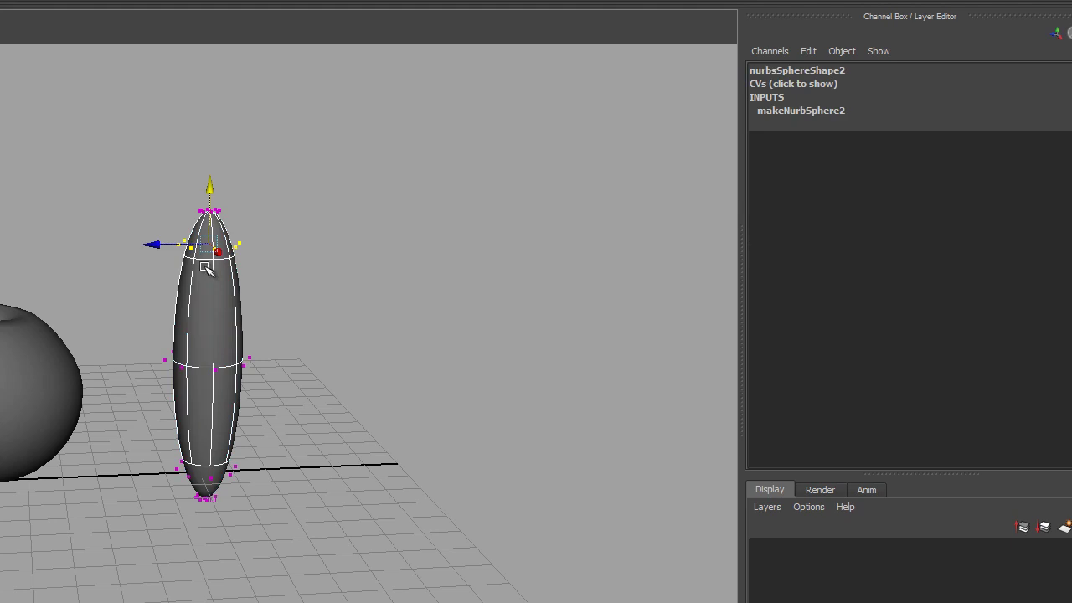
{"action": "left_click_drag", "start_coordinate": [209, 204], "coordinate": [210, 303]}
{"action": "key", "text": "e"}
{"action": "key", "text": "w"}
{"action": "key", "text": "e"}
{"action": "key", "text": "r"}
{"action": "left_click_drag", "start_coordinate": [195, 308], "coordinate": [182, 306]}
Widen the top and middle rings of control vertices to shape the form's head and body.
{"action": "key", "text": "w"}
{"action": "left_click_drag", "start_coordinate": [171, 159], "coordinate": [282, 242]}
{"action": "left_click_drag", "start_coordinate": [224, 219], "coordinate": [256, 211]}
{"action": "left_click_drag", "start_coordinate": [159, 337], "coordinate": [327, 408]}
{"action": "left_click_drag", "start_coordinate": [211, 363], "coordinate": [237, 363]}
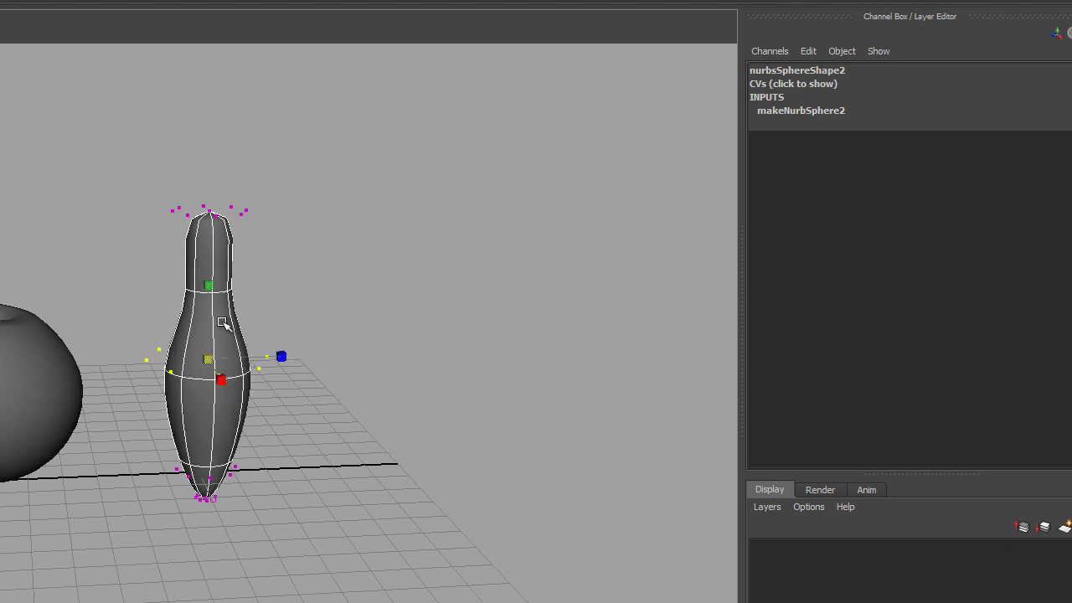
Raise the middle ring of control vertices toward the neck and scale it narrower.
{"action": "key", "text": "w"}
{"action": "left_click_drag", "start_coordinate": [211, 303], "coordinate": [232, 226]}
{"action": "key", "text": "r"}
{"action": "left_click_drag", "start_coordinate": [192, 293], "coordinate": [143, 321]}
Raise the lower ring of control vertices and scale it outward to fill the body.
{"action": "left_click_drag", "start_coordinate": [216, 499], "coordinate": [151, 447], "text": "alt"}
{"action": "left_click_drag", "start_coordinate": [249, 488], "coordinate": [172, 459]}
{"action": "key", "text": "w"}
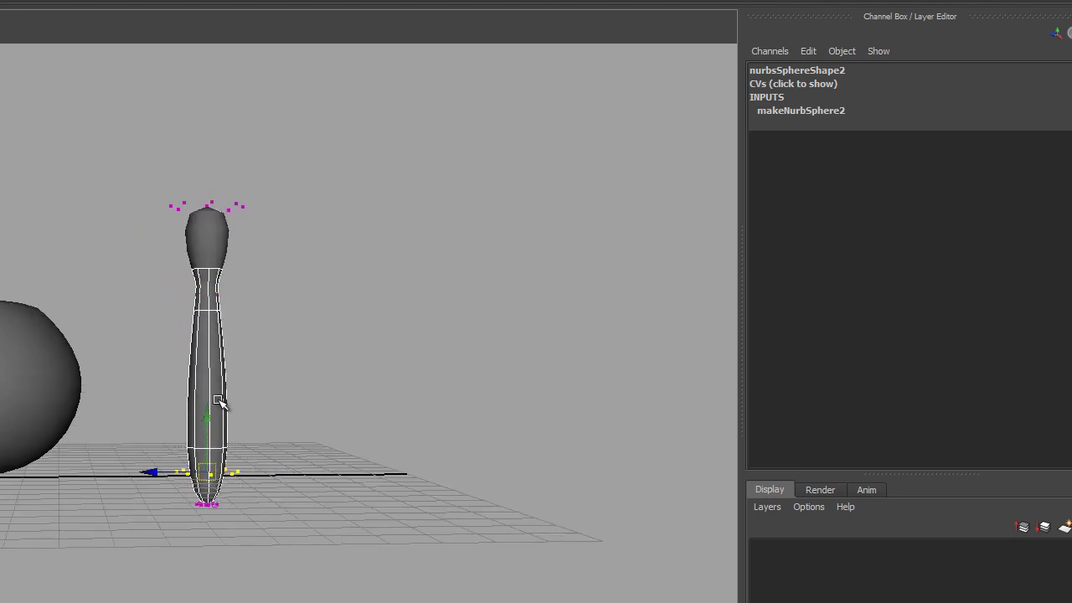
{"action": "left_click_drag", "start_coordinate": [208, 416], "coordinate": [220, 354]}
{"action": "key", "text": "r"}
{"action": "left_click_drag", "start_coordinate": [232, 400], "coordinate": [218, 428]}
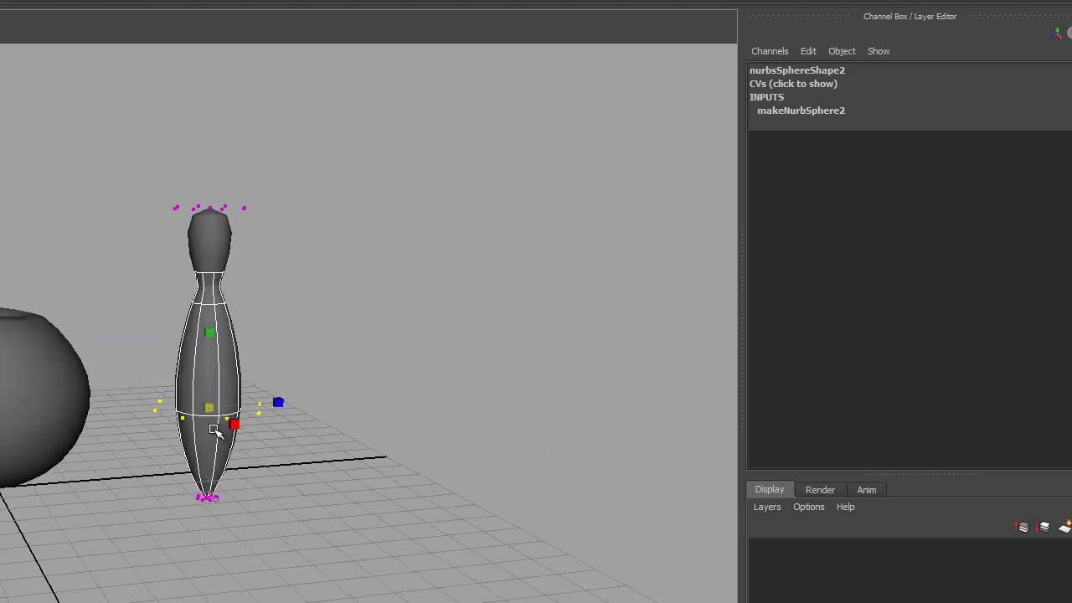
Undo the last shaping edits and delete the stretched sphere.
{"action": "key", "text": "ctrl+z"}
{"action": "key", "text": "ctrl+z"}
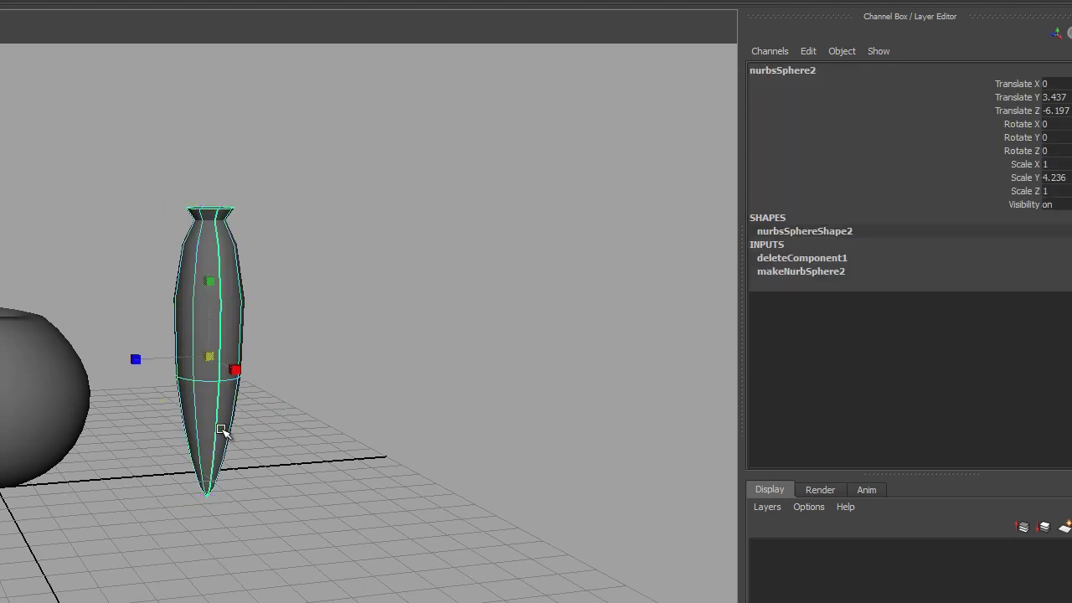
{"action": "key", "text": "Delete"}
Create a new NURBS sphere, move it beside the apple to about Z -5.97, and set its spans to 12.
{"action": "key", "text": "space"}
{"action": "left_click_drag", "start_coordinate": [65, 287], "coordinate": [248, 326]}
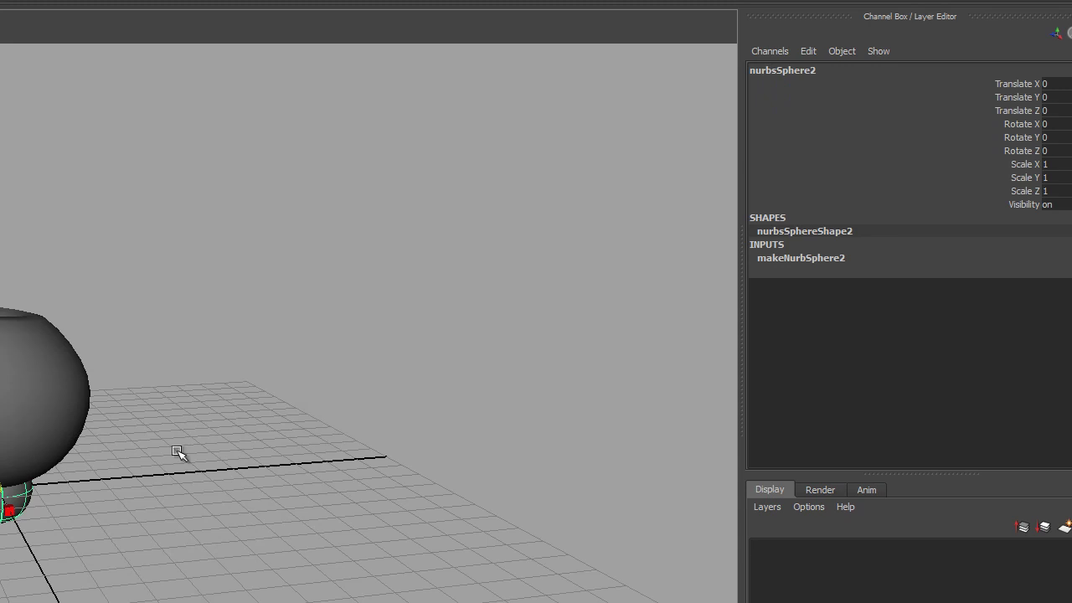
{"action": "left_click_drag", "start_coordinate": [0, 493], "coordinate": [146, 478]}
{"action": "left_click", "coordinate": [795, 260]}
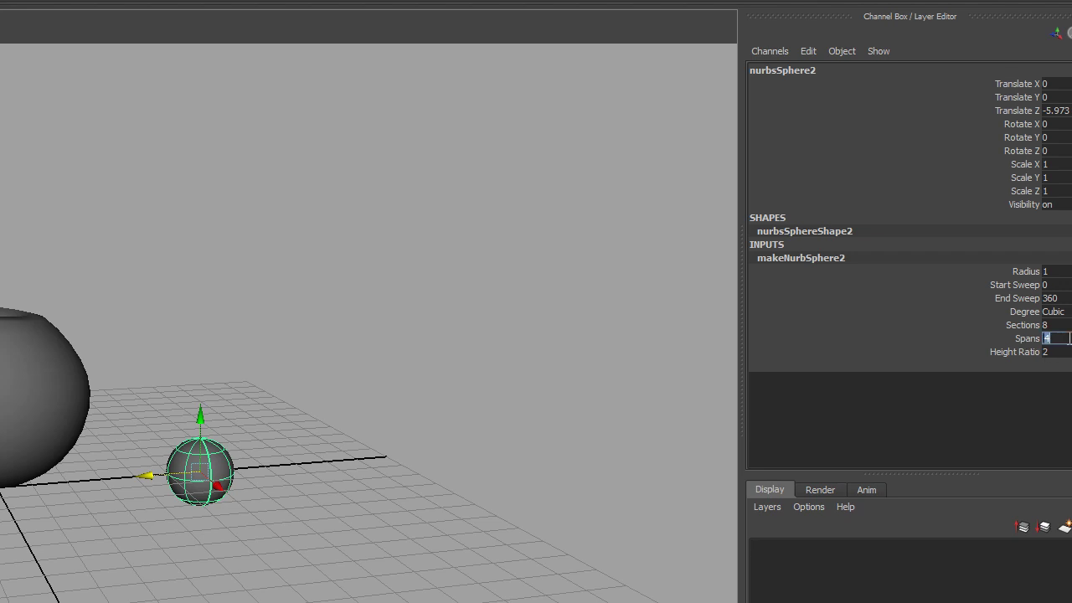
{"action": "double_click", "coordinate": [1057, 337]}
Stretch the new sphere to a Y scale of about 5.02 and raise it to about Y 2.3.
{"action": "key", "text": "e"}
{"action": "key", "text": "r"}
{"action": "left_click_drag", "start_coordinate": [206, 400], "coordinate": [242, 118]}
{"action": "left_click_drag", "start_coordinate": [199, 421], "coordinate": [227, 346]}
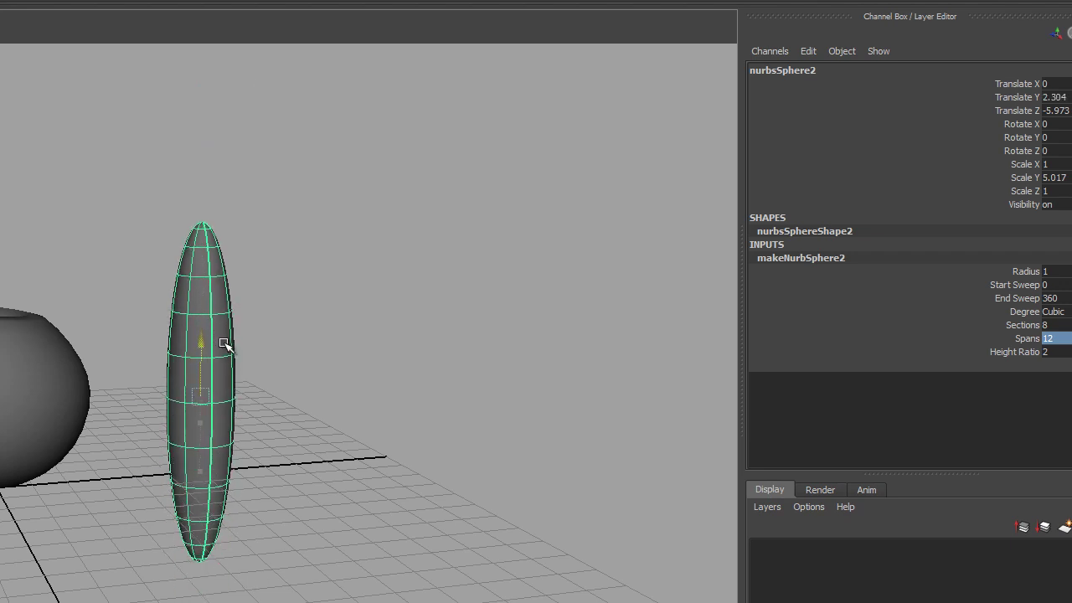
Select an upper ring of control vertices on the stretched sphere and scale it inward to form a neck.
{"action": "key", "text": "F8"}
{"action": "left_click_drag", "start_coordinate": [209, 412], "coordinate": [165, 339], "text": "alt"}
{"action": "left_click_drag", "start_coordinate": [138, 274], "coordinate": [334, 333]}
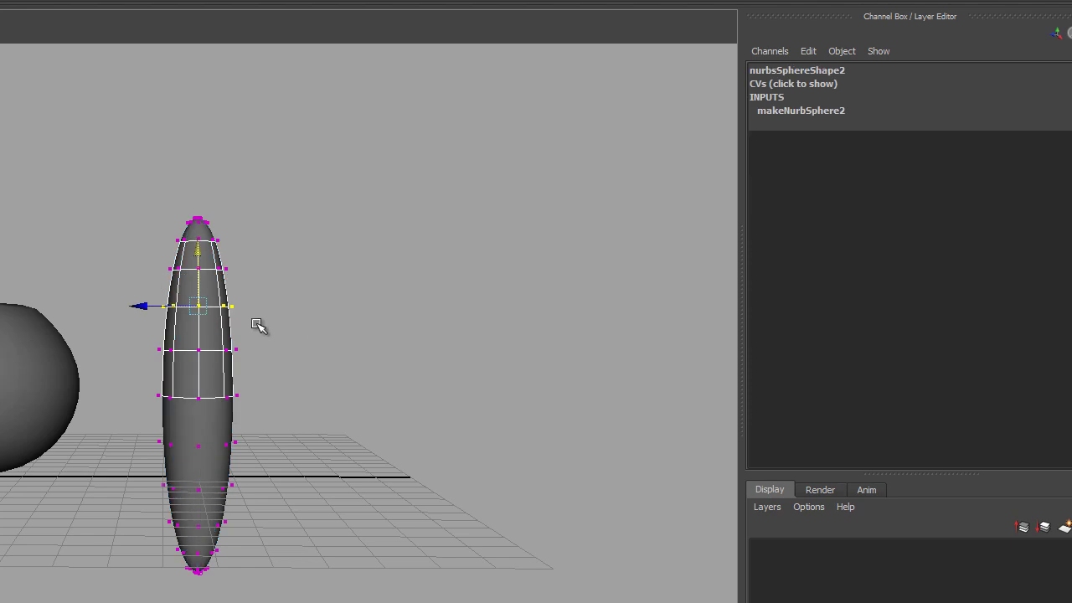
{"action": "left_click_drag", "start_coordinate": [193, 308], "coordinate": [260, 286]}
Raise the two control vertex rings above the neck to form a rounded head.
{"action": "key", "text": "w"}
{"action": "left_click_drag", "start_coordinate": [199, 223], "coordinate": [200, 210]}
{"action": "left_click_drag", "start_coordinate": [146, 235], "coordinate": [270, 245]}
{"action": "left_click_drag", "start_coordinate": [201, 186], "coordinate": [201, 172]}
Select the control vertex ring just below the neck and scale it inward to taper the shoulder.
{"action": "left_click_drag", "start_coordinate": [136, 339], "coordinate": [283, 383]}
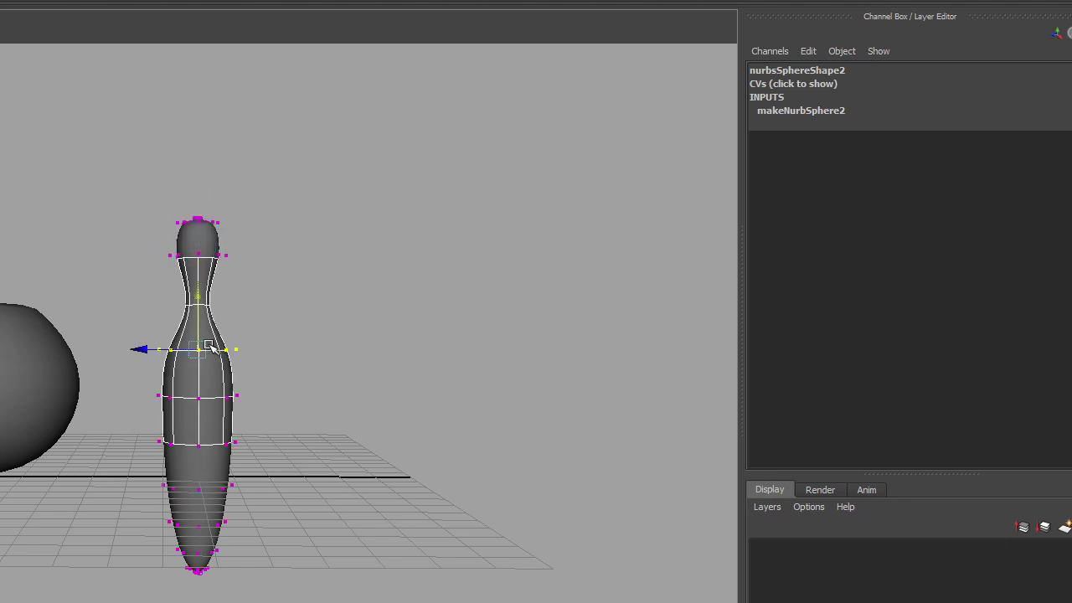
{"action": "key", "text": "r"}
{"action": "left_click_drag", "start_coordinate": [198, 349], "coordinate": [171, 360]}
{"action": "key", "text": "w"}
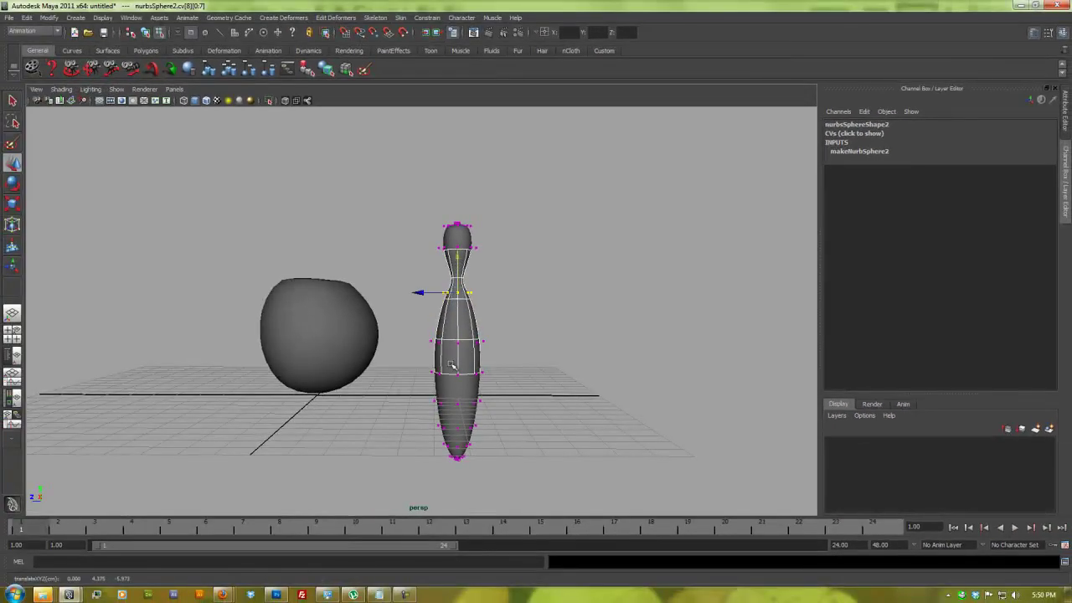
Lower the control vertex ring just above the bottom tip to give the form a blunter lower end.
{"action": "left_click_drag", "start_coordinate": [453, 366], "coordinate": [450, 400], "text": "alt"}
{"action": "right_click_drag", "start_coordinate": [450, 400], "coordinate": [715, 433], "text": "alt"}
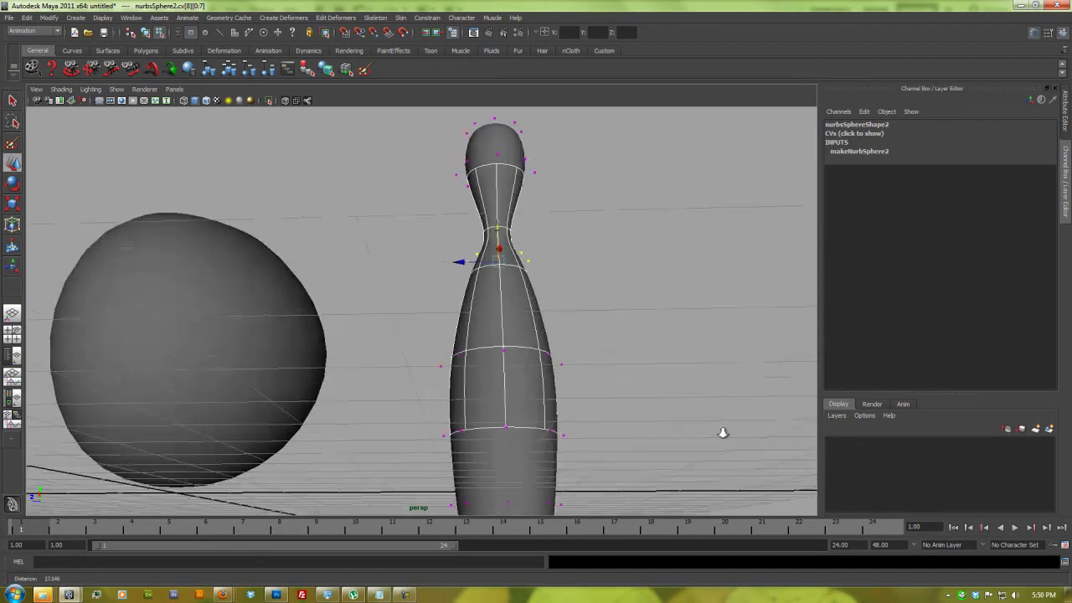
{"action": "left_click_drag", "start_coordinate": [548, 460], "coordinate": [530, 243], "text": "alt"}
{"action": "right_click_drag", "start_coordinate": [530, 244], "coordinate": [502, 378], "text": "alt"}
{"action": "left_click_drag", "start_coordinate": [503, 377], "coordinate": [505, 259], "text": "alt"}
{"action": "right_click_drag", "start_coordinate": [505, 259], "coordinate": [484, 370], "text": "alt"}
{"action": "left_click_drag", "start_coordinate": [430, 395], "coordinate": [476, 410]}
{"action": "left_click_drag", "start_coordinate": [582, 435], "coordinate": [582, 437]}
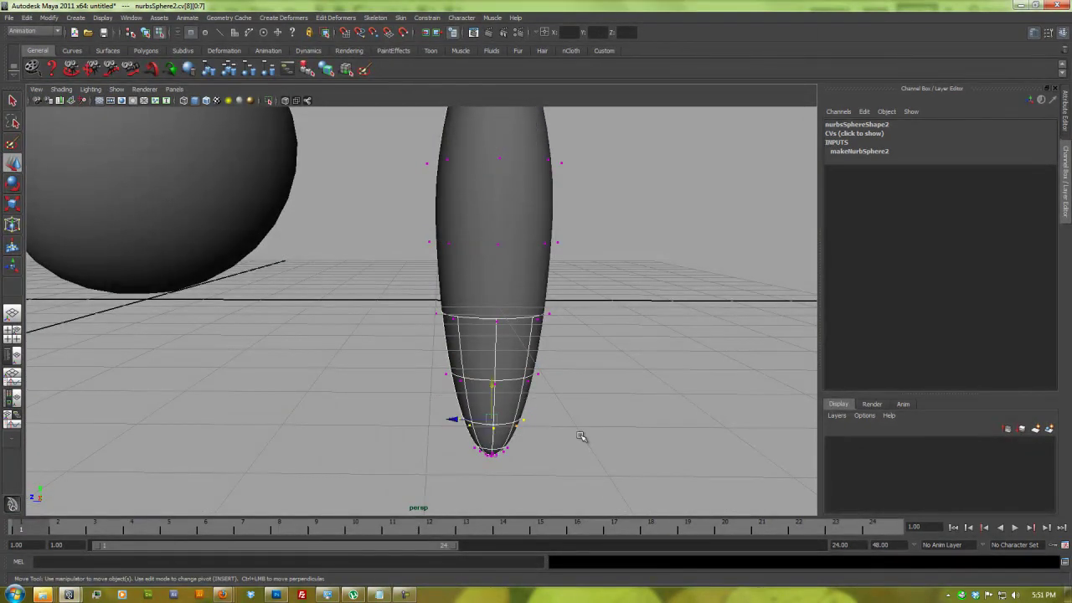
{"action": "left_click_drag", "start_coordinate": [494, 385], "coordinate": [486, 451]}
{"action": "key", "text": "r"}
Scale the control vertex ring in the head inward to turn the head into a slender stem.
{"action": "left_click_drag", "start_coordinate": [459, 339], "coordinate": [413, 304], "text": "alt"}
{"action": "left_click_drag", "start_coordinate": [548, 349], "coordinate": [549, 350]}
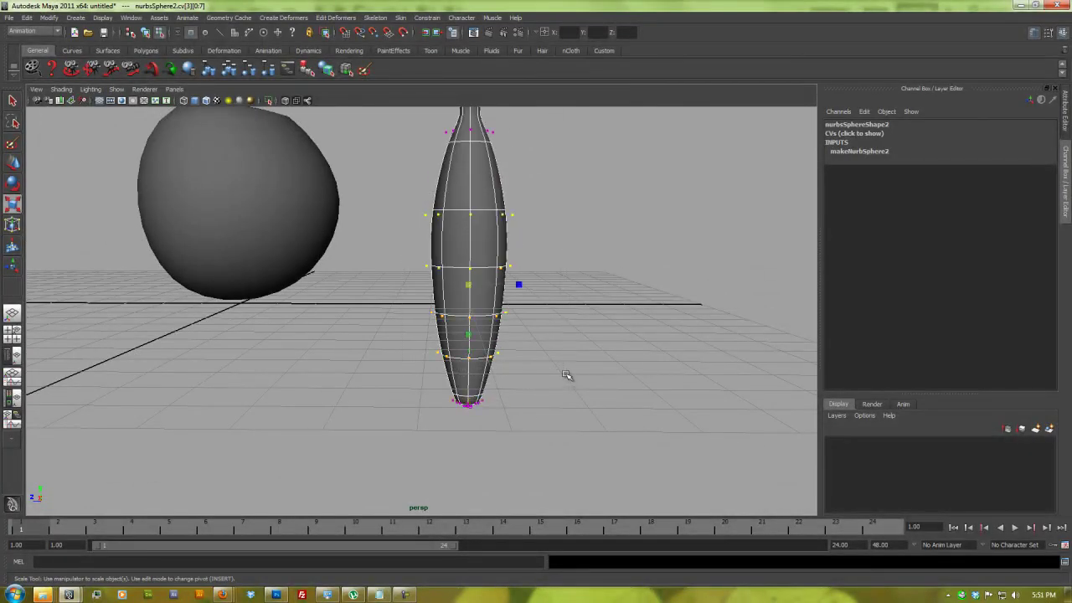
{"action": "scroll", "coordinate": [394, 307], "scroll_direction": "down", "scroll_amount": 5}
{"action": "middle_click_drag", "start_coordinate": [423, 294], "coordinate": [411, 370], "text": "alt"}
{"action": "scroll", "coordinate": [410, 370], "scroll_direction": "down", "scroll_amount": 5}
{"action": "left_click_drag", "start_coordinate": [362, 361], "coordinate": [536, 449]}
{"action": "key", "text": "r"}
{"action": "left_click_drag", "start_coordinate": [426, 390], "coordinate": [374, 402]}
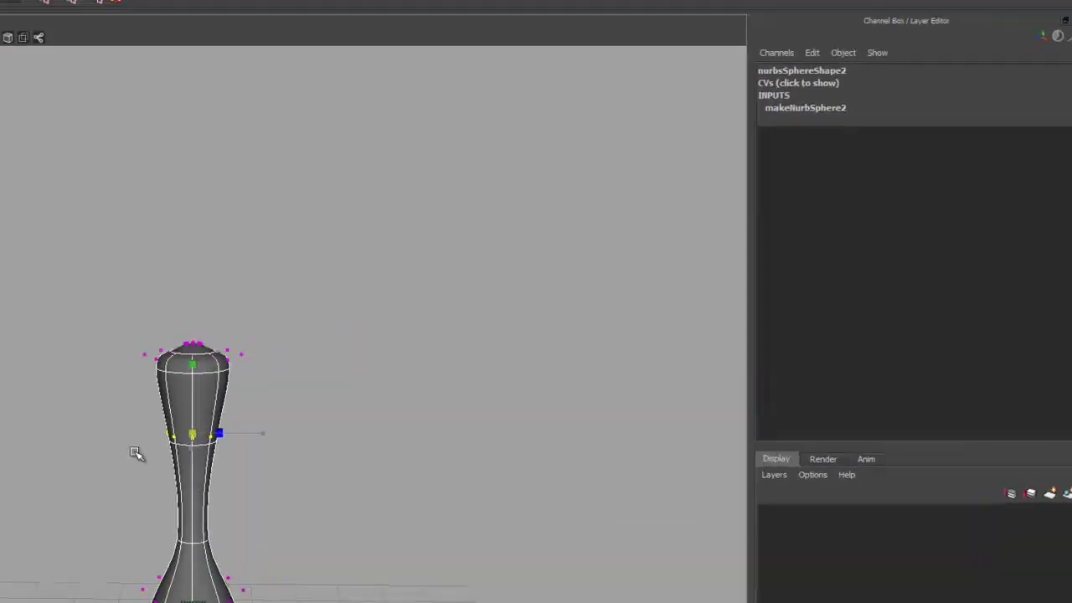
Scale the control vertices at the top of the stem inward and return to object mode.
{"action": "middle_click_drag", "start_coordinate": [136, 453], "coordinate": [223, 183], "text": "alt"}
{"action": "middle_click_drag", "start_coordinate": [171, 371], "coordinate": [225, 298], "text": "alt"}
{"action": "left_click_drag", "start_coordinate": [56, 53], "coordinate": [335, 166]}
{"action": "left_click_drag", "start_coordinate": [162, 87], "coordinate": [235, 136]}
{"action": "right_click_drag", "start_coordinate": [234, 136], "coordinate": [178, 269], "text": "alt"}
{"action": "left_click_drag", "start_coordinate": [211, 437], "coordinate": [187, 450], "text": "alt"}
{"action": "key", "text": "F8"}
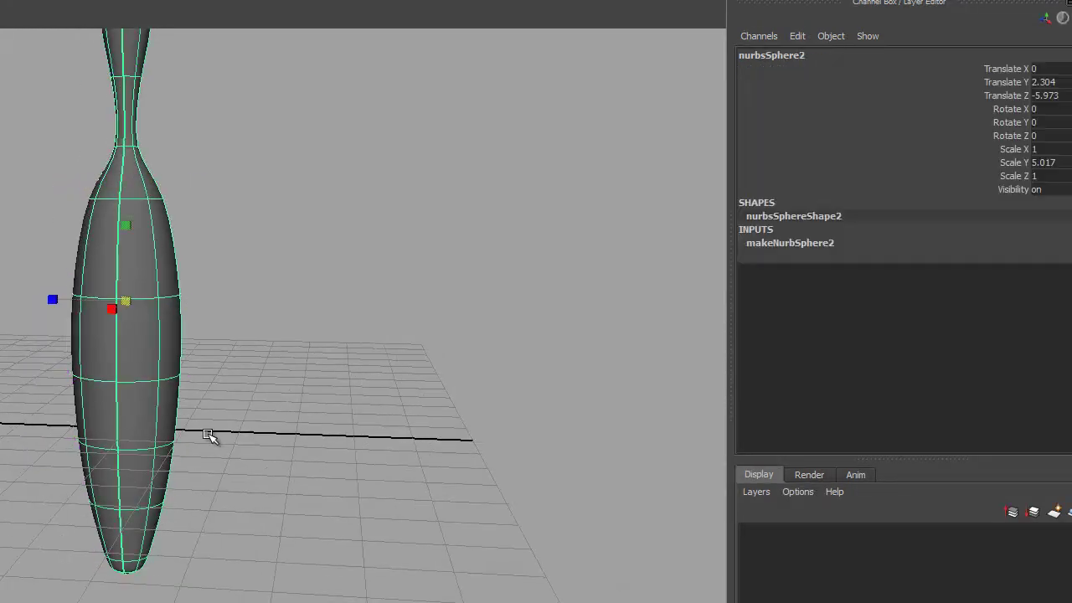
Bend the body by shifting its four middle control vertex rings toward the apple, moving the two central rings slightly further.
{"action": "key", "text": "F8"}
{"action": "left_click_drag", "start_coordinate": [151, 399], "coordinate": [112, 359], "text": "alt"}
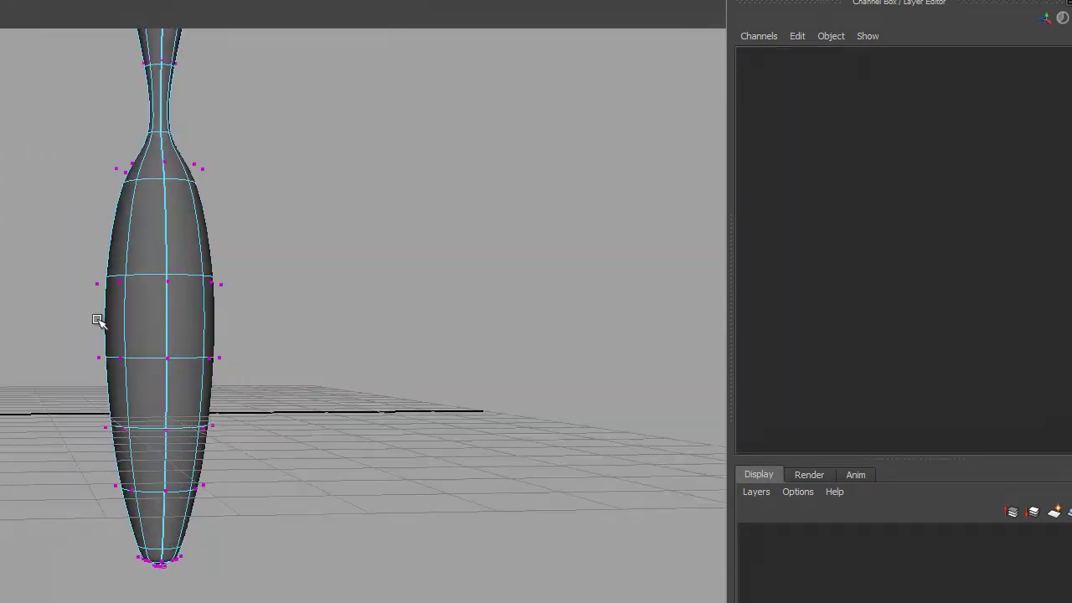
{"action": "left_click_drag", "start_coordinate": [90, 168], "coordinate": [285, 448]}
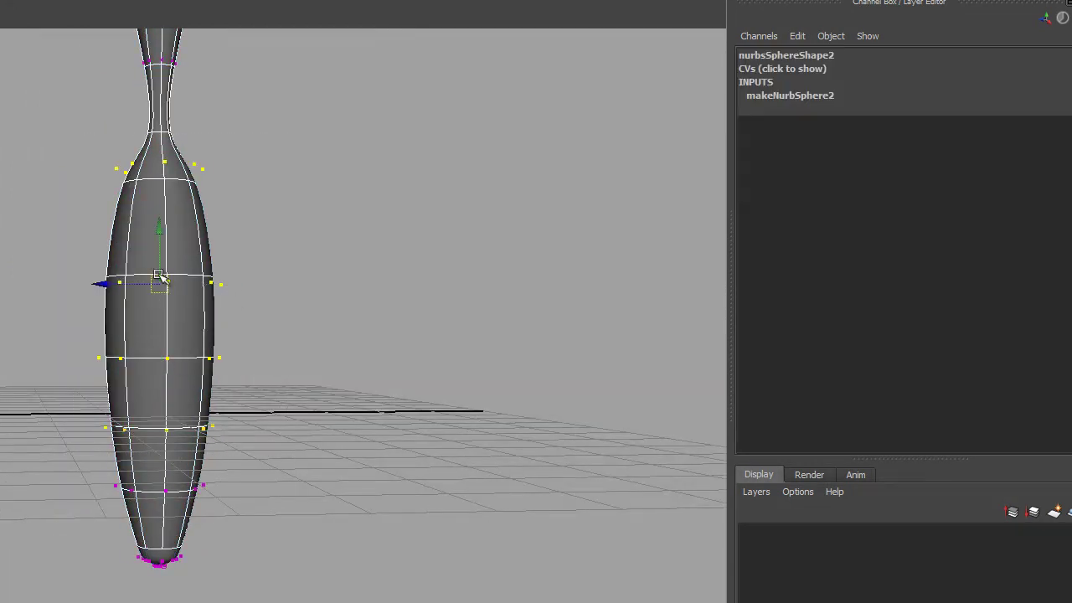
{"action": "left_click_drag", "start_coordinate": [107, 284], "coordinate": [71, 284]}
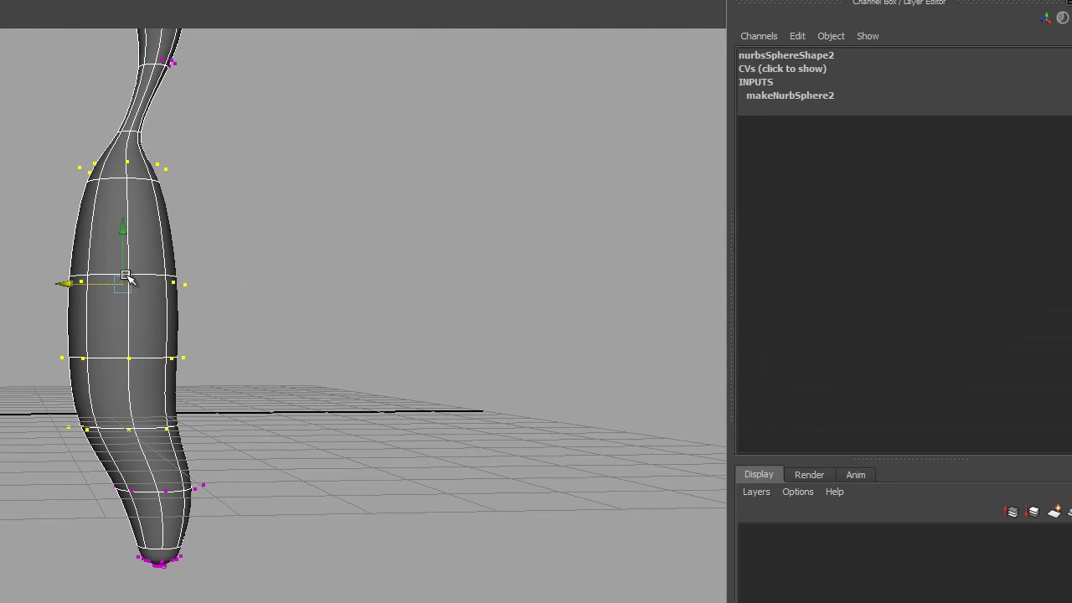
{"action": "left_click", "coordinate": [248, 290]}
{"action": "left_click_drag", "start_coordinate": [209, 251], "coordinate": [38, 377]}
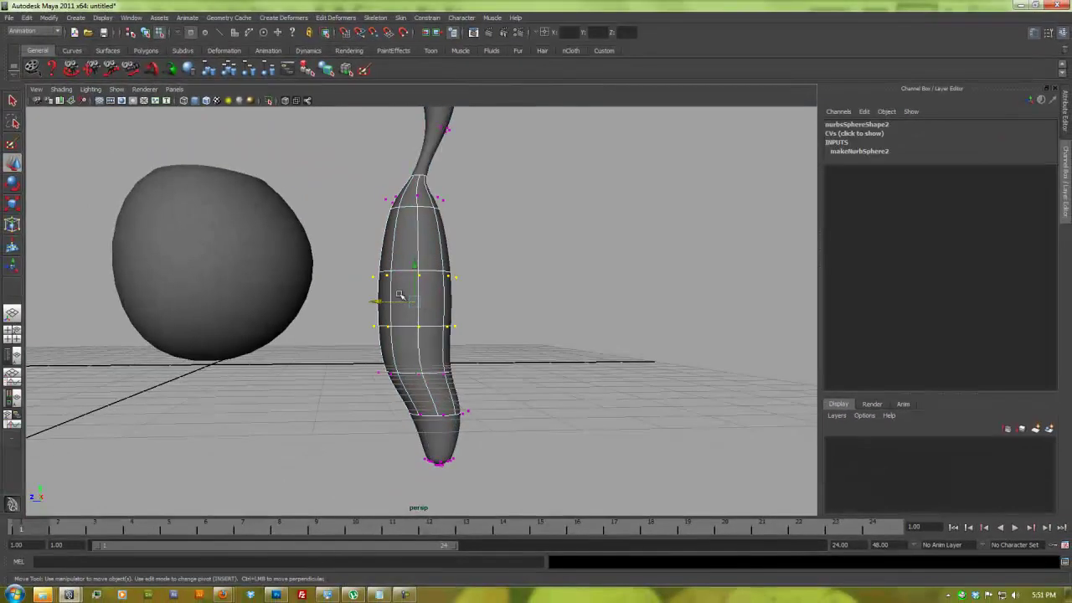
{"action": "left_click_drag", "start_coordinate": [383, 302], "coordinate": [372, 306]}
{"action": "left_click_drag", "start_coordinate": [473, 193], "coordinate": [467, 238], "text": "alt"}
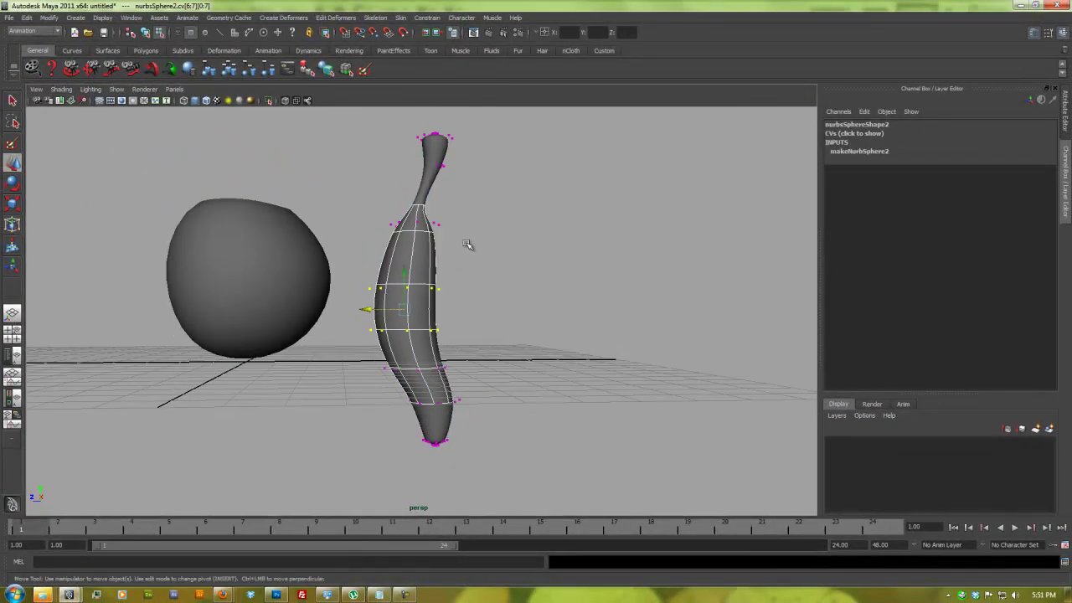
Rotate the control vertices at the stem end and the lower tip to follow the banana's curve, and return to object mode.
{"action": "left_click_drag", "start_coordinate": [449, 155], "coordinate": [465, 191]}
{"action": "key", "text": "e"}
{"action": "left_click", "coordinate": [401, 394]}
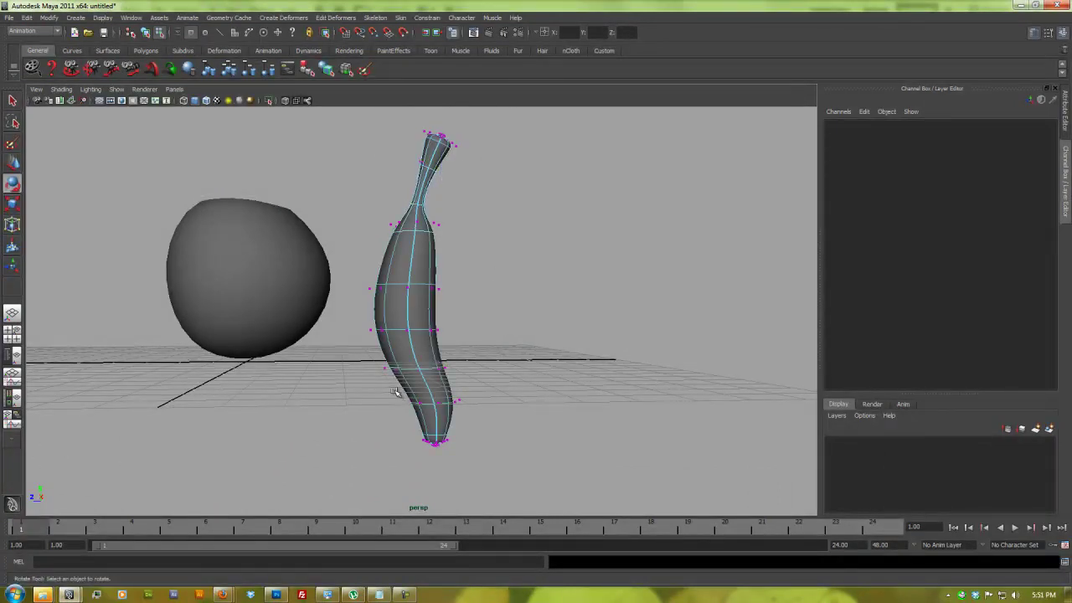
{"action": "left_click_drag", "start_coordinate": [503, 476], "coordinate": [502, 477]}
{"action": "left_click_drag", "start_coordinate": [471, 387], "coordinate": [446, 369]}
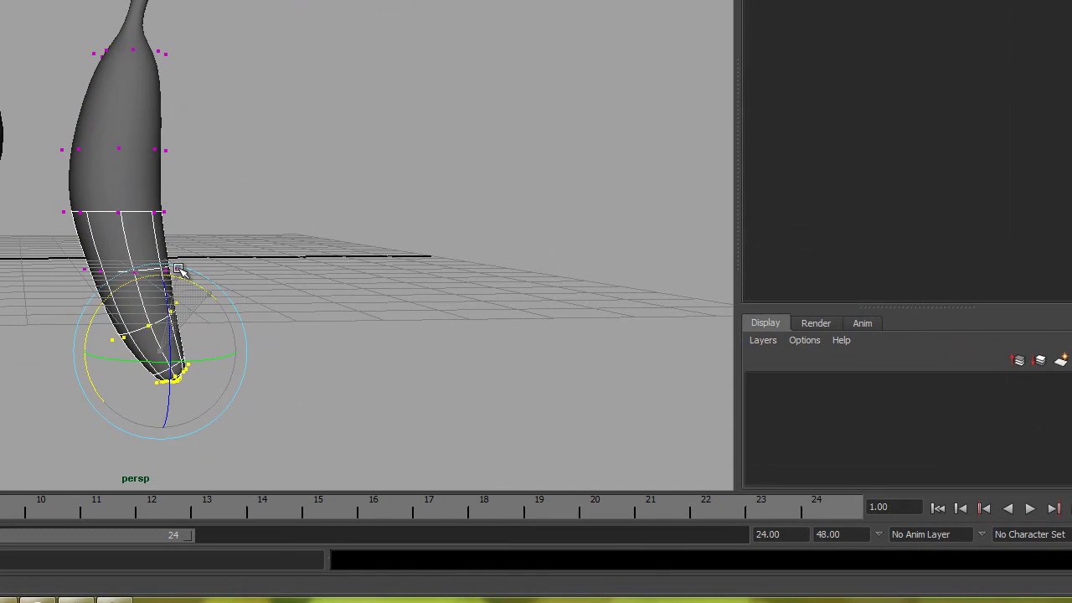
{"action": "key", "text": "F8"}
{"action": "left_click", "coordinate": [375, 143]}
Switch the workspace to the Hypershade/Render/Persp layout.
{"action": "left_click_drag", "start_coordinate": [420, 199], "coordinate": [69, 222], "text": "alt"}
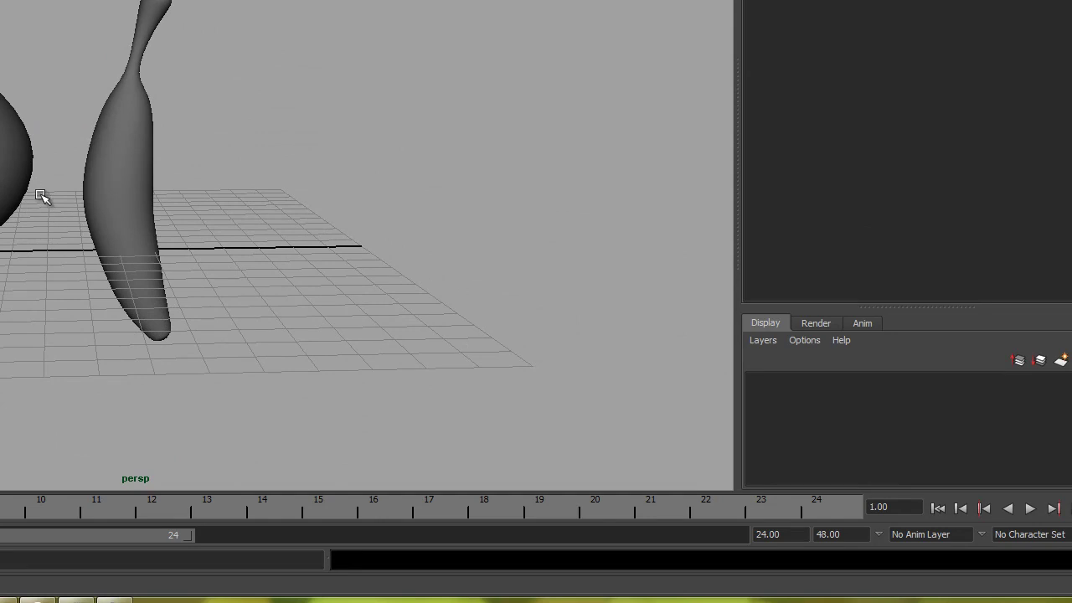
{"action": "middle_click_drag", "start_coordinate": [39, 197], "coordinate": [128, 205], "text": "alt"}
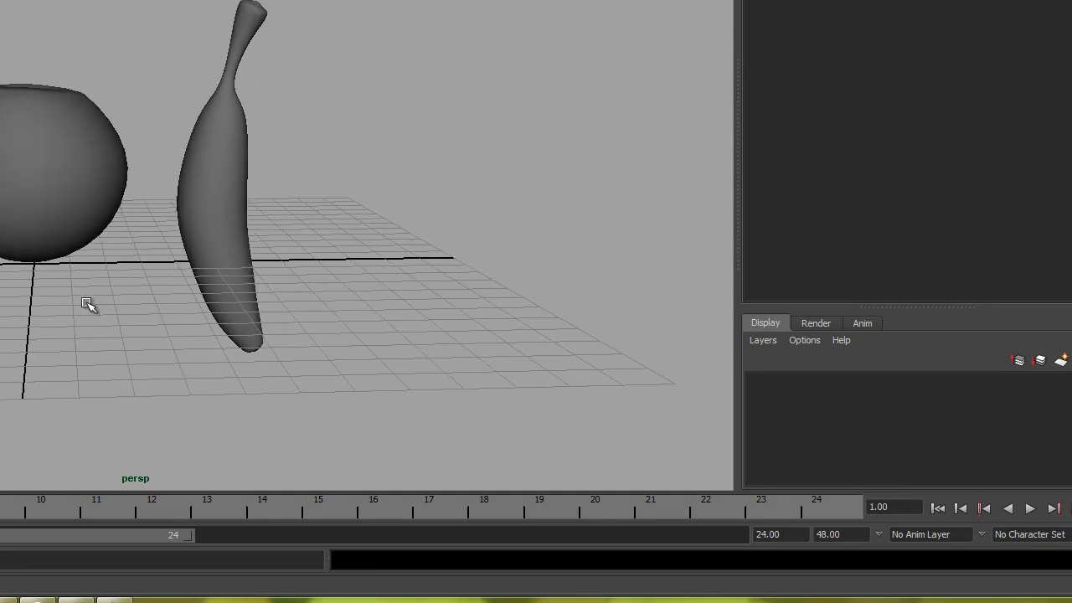
{"action": "key", "text": "space"}
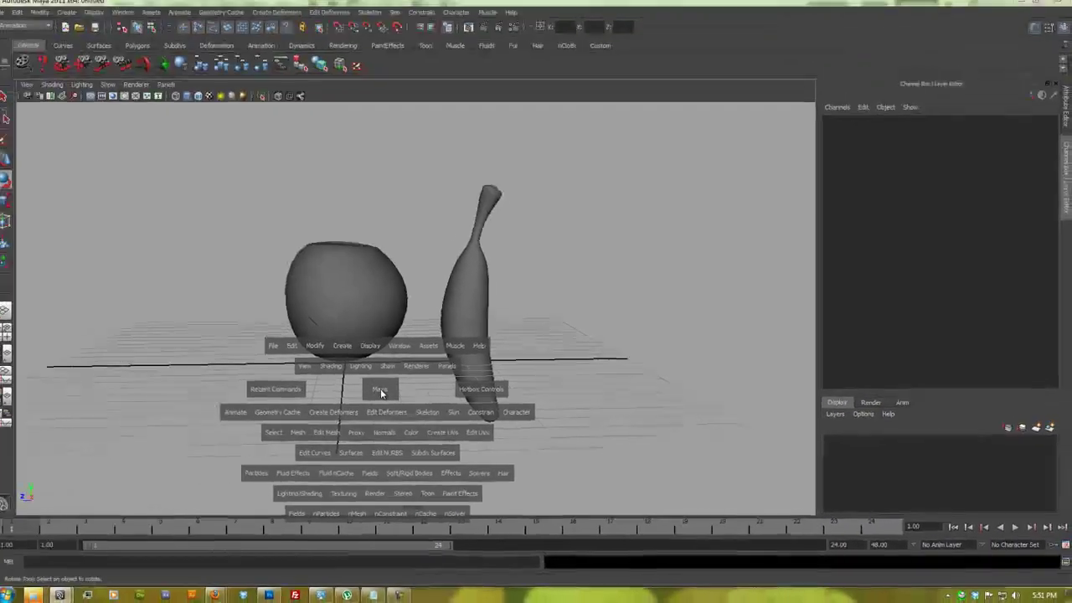
{"action": "left_click_drag", "start_coordinate": [380, 232], "coordinate": [383, 233]}
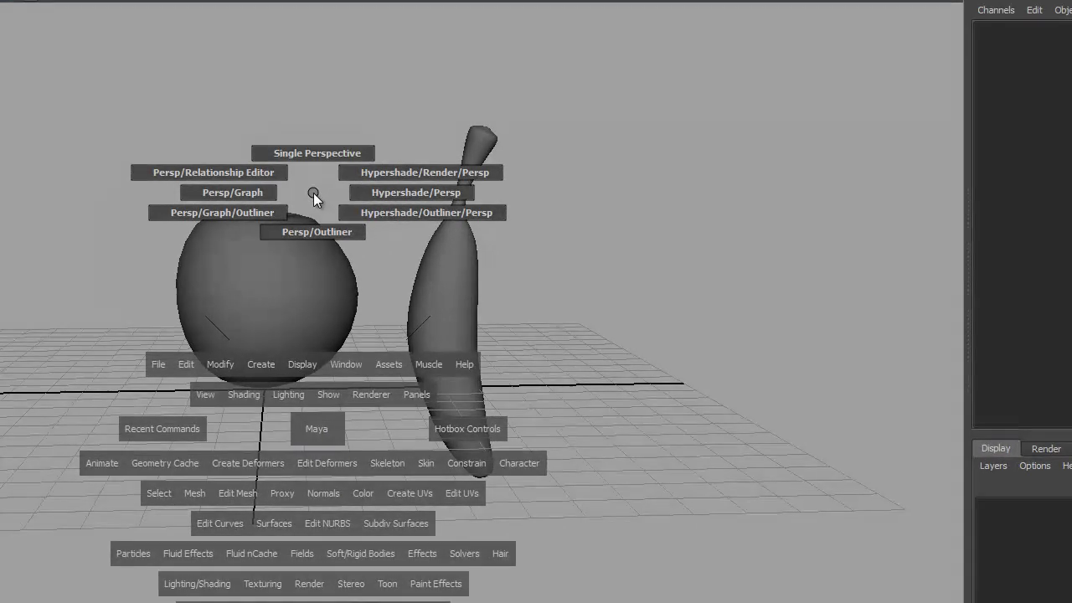
{"action": "left_click_drag", "start_coordinate": [313, 192], "coordinate": [388, 175]}
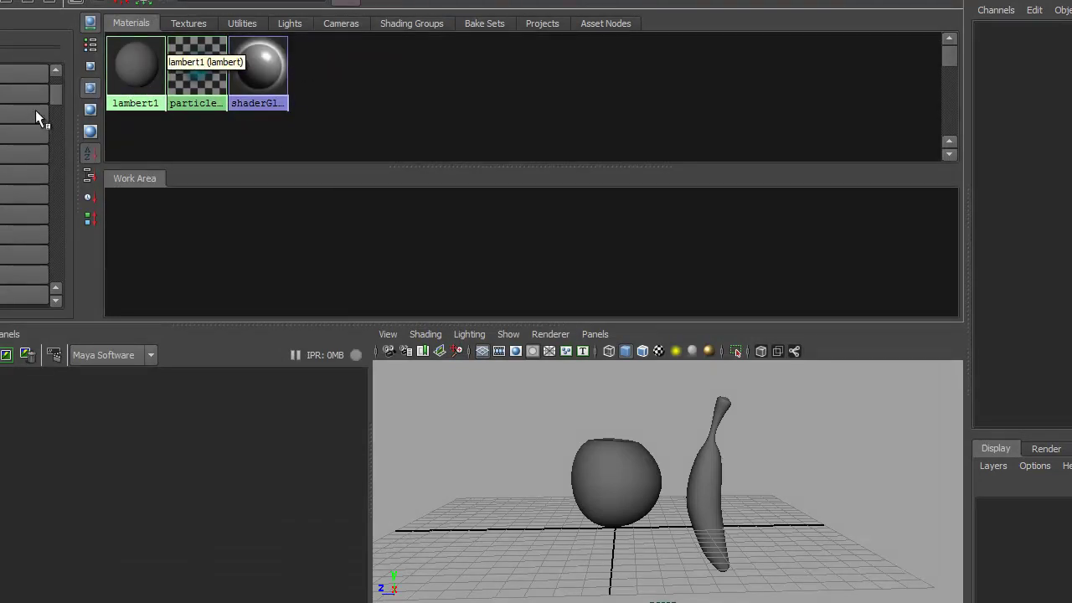
Create a Blinn material and rename it apple.
{"action": "left_click", "coordinate": [54, 92]}
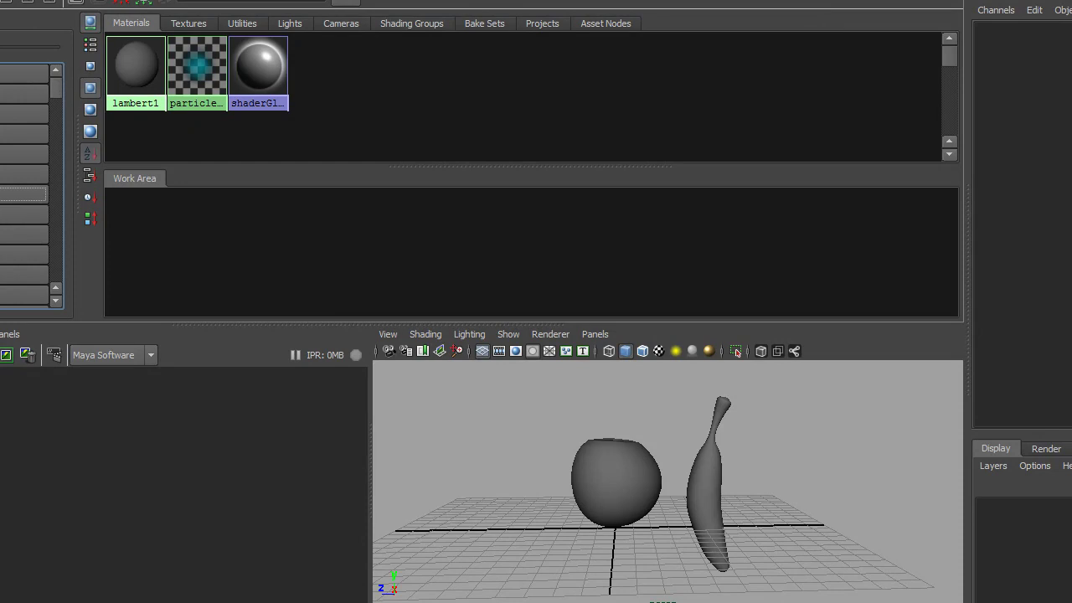
{"action": "left_click", "coordinate": [25, 93]}
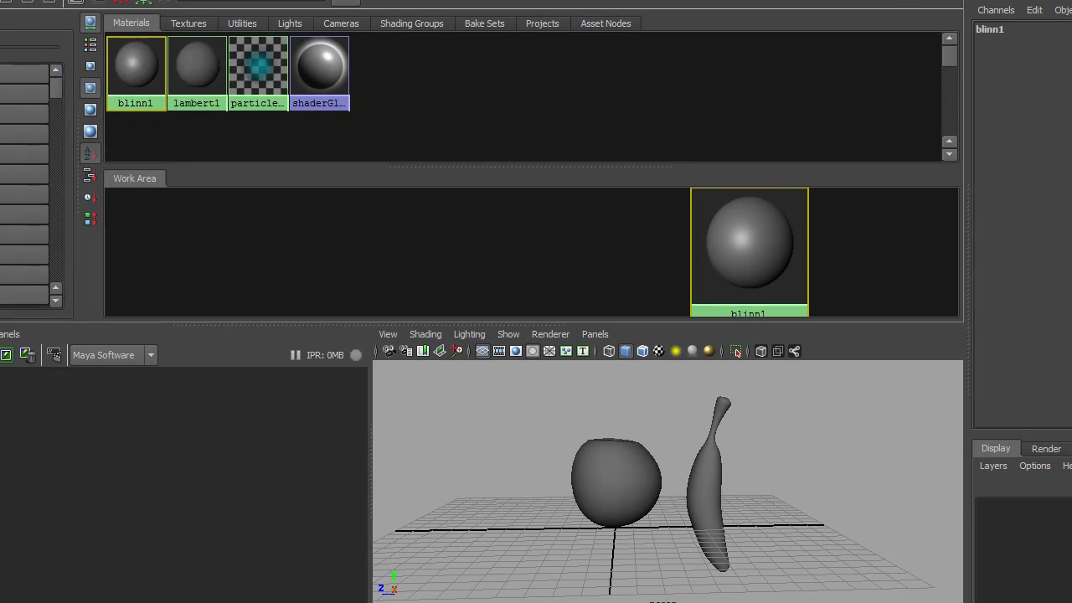
{"action": "double_click", "coordinate": [132, 63]}
{"action": "left_click", "coordinate": [943, 151]}
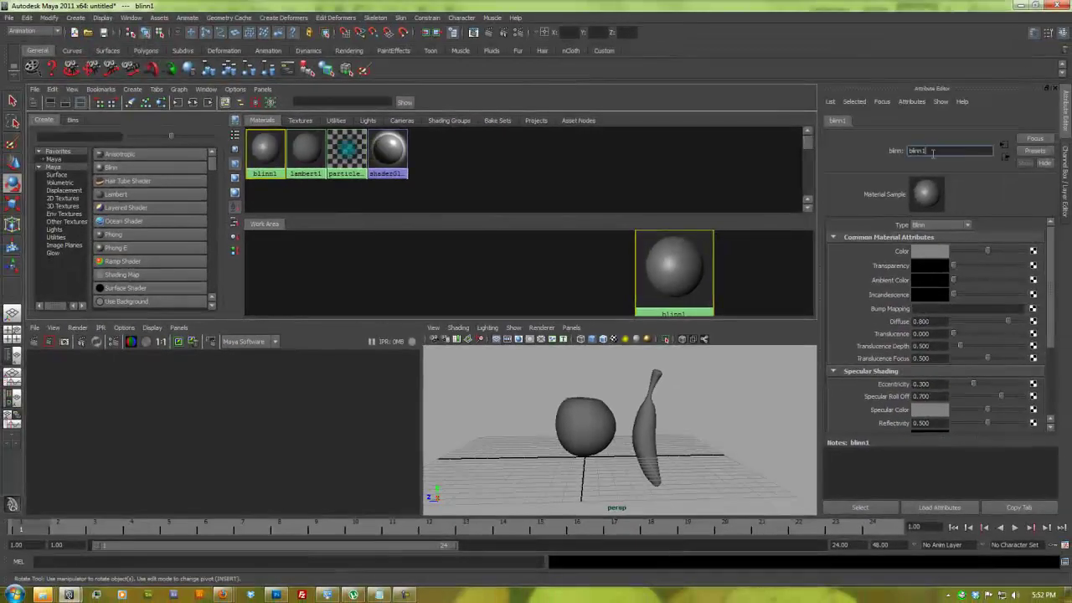
{"action": "type", "text": "apple"}
{"action": "key", "text": "Return"}
Assign the apple material to the apple model.
{"action": "left_click", "coordinate": [262, 152]}
{"action": "middle_click_drag", "start_coordinate": [334, 184], "coordinate": [602, 423]}
{"action": "right_click_drag", "start_coordinate": [595, 426], "coordinate": [692, 467], "text": "alt"}
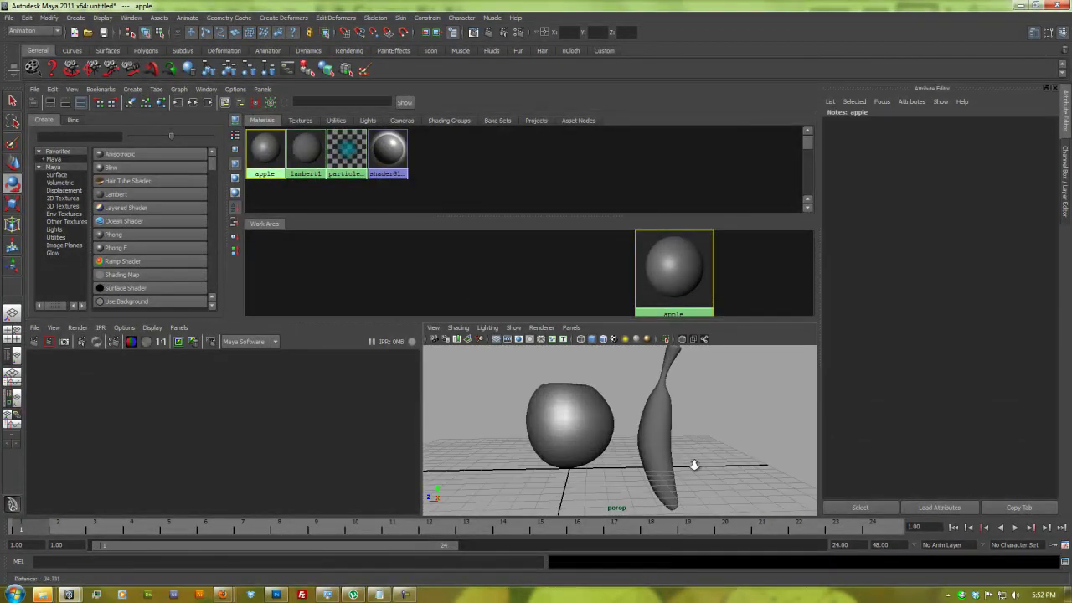
Connect a File texture to the apple material's color and load appletexture.jpg from the sourceimages folder.
{"action": "left_click", "coordinate": [266, 148]}
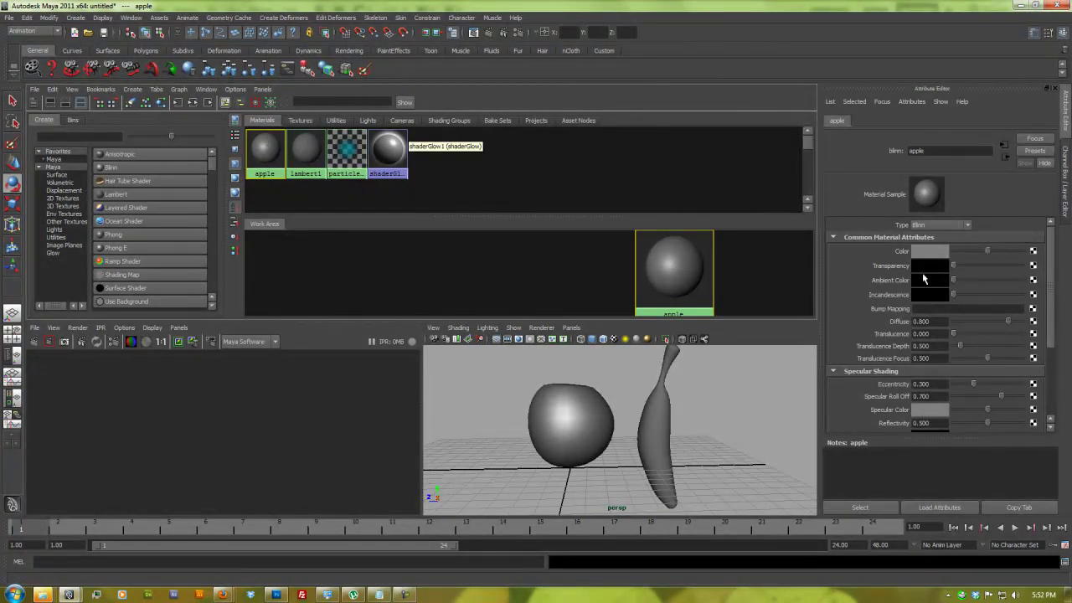
{"action": "left_click", "coordinate": [1035, 253]}
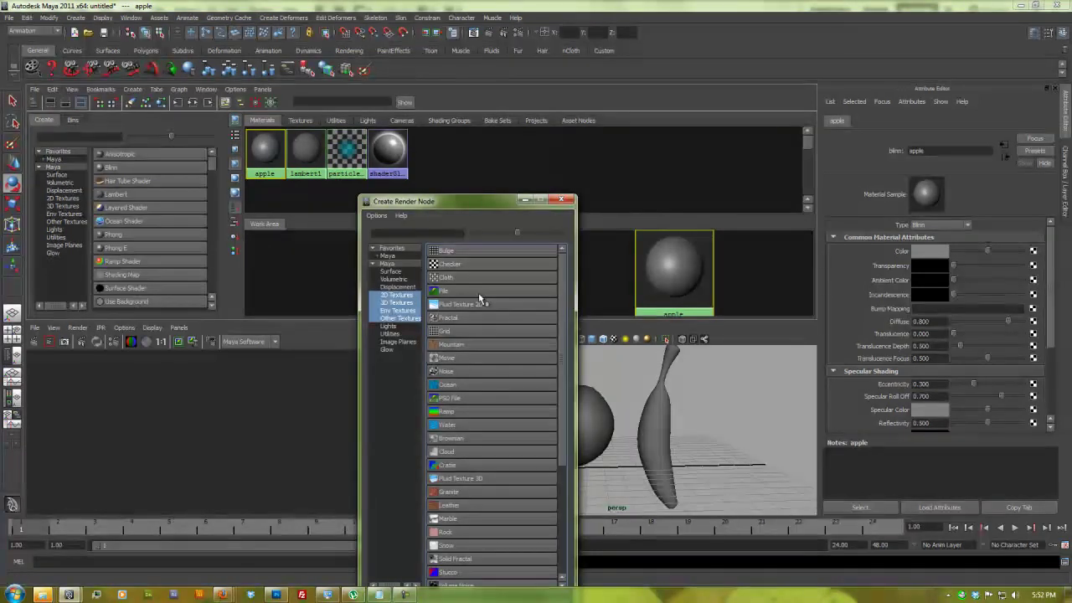
{"action": "left_click", "coordinate": [479, 298]}
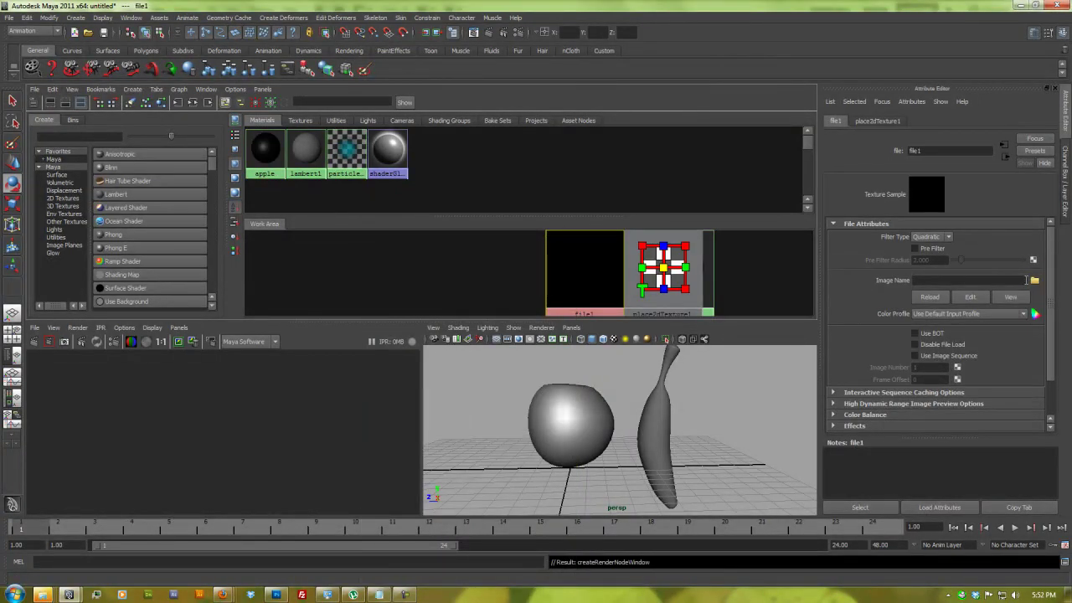
{"action": "left_click", "coordinate": [1035, 281]}
{"action": "double_click", "coordinate": [347, 184]}
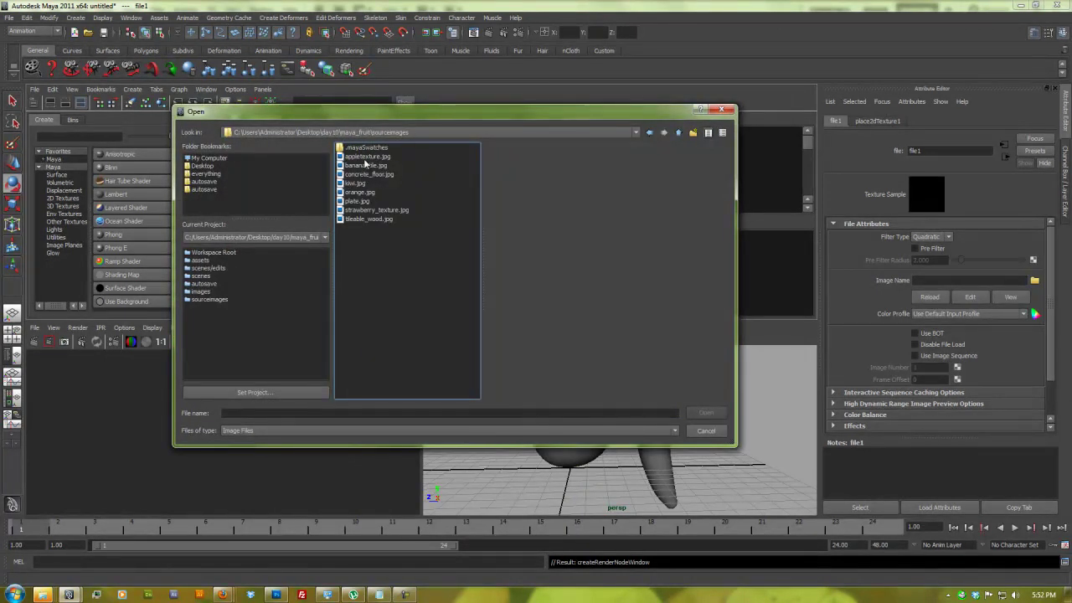
{"action": "double_click", "coordinate": [366, 157]}
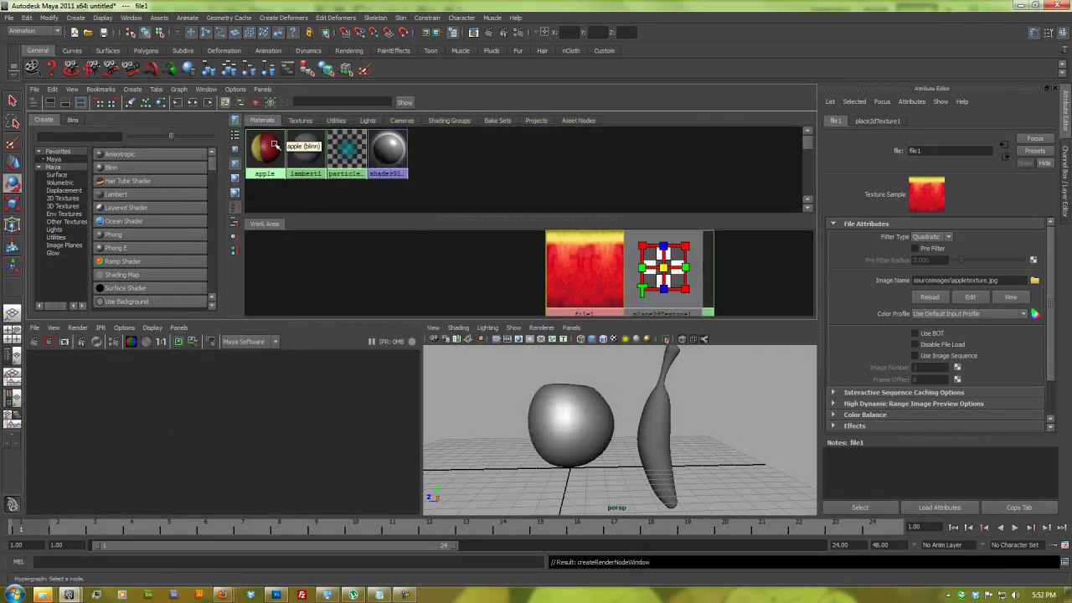
Reapply the textured material to the apple, enable textured display in the perspective view, and inspect the apple from above.
{"action": "middle_click_drag", "start_coordinate": [273, 145], "coordinate": [587, 426]}
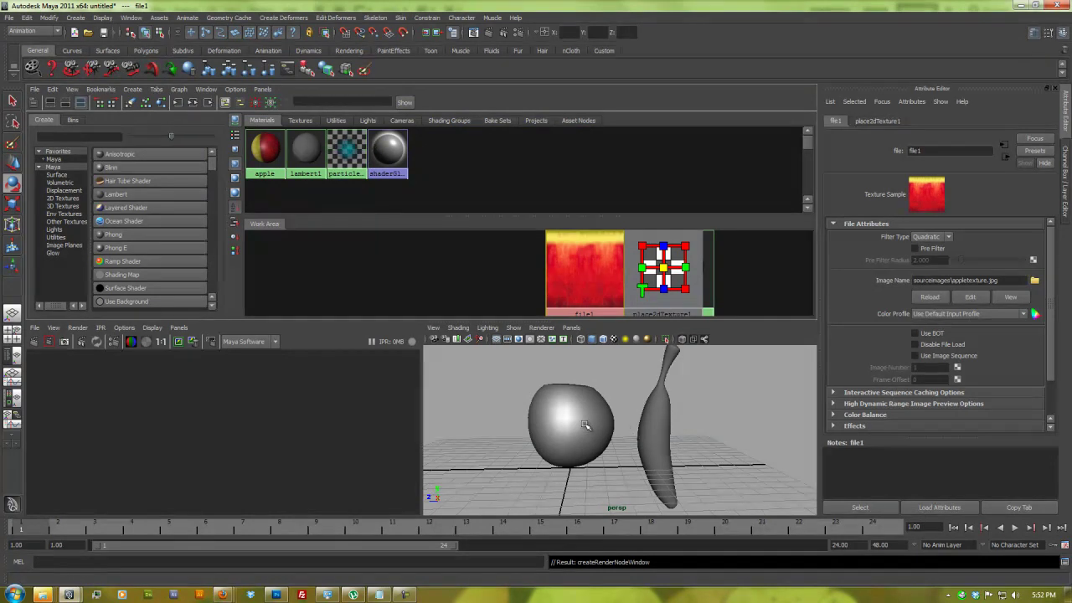
{"action": "left_click", "coordinate": [586, 426]}
{"action": "key", "text": "4"}
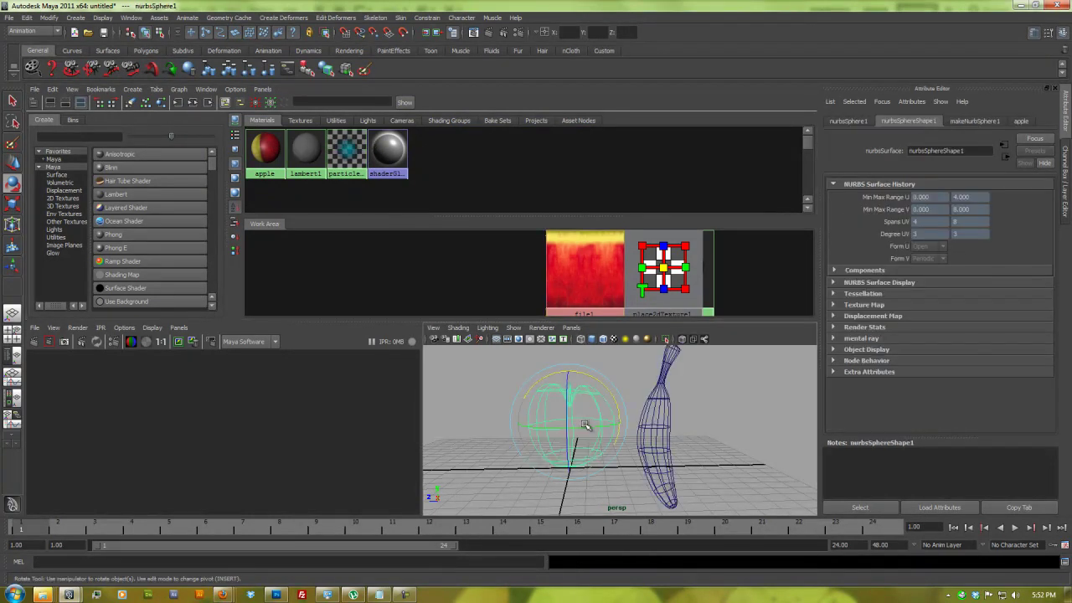
{"action": "key", "text": "5"}
{"action": "key", "text": "6"}
{"action": "left_click", "coordinate": [512, 410]}
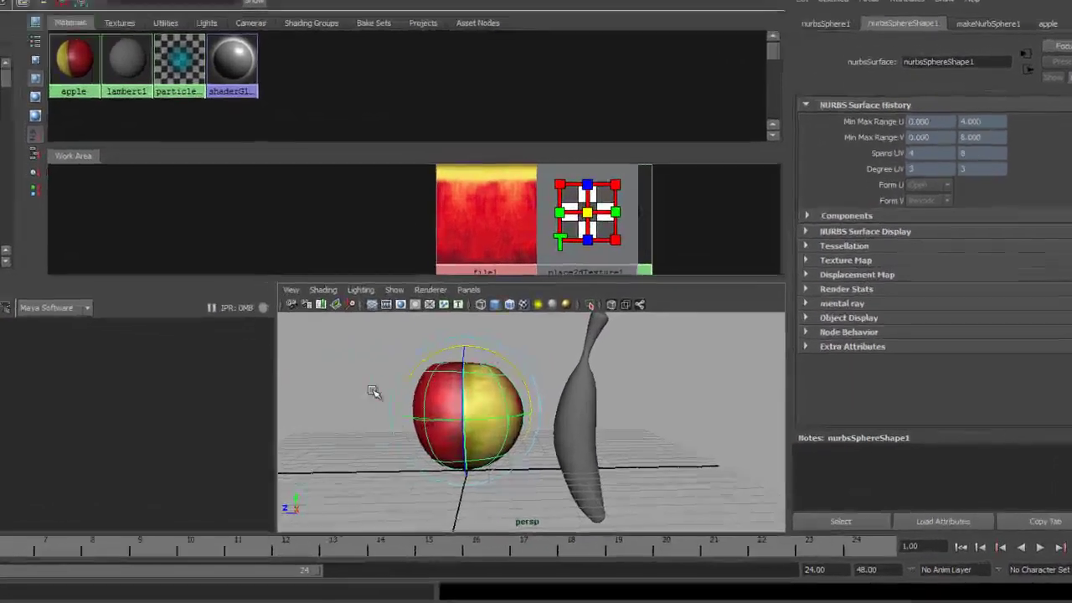
{"action": "left_click_drag", "start_coordinate": [448, 416], "coordinate": [427, 423], "text": "alt"}
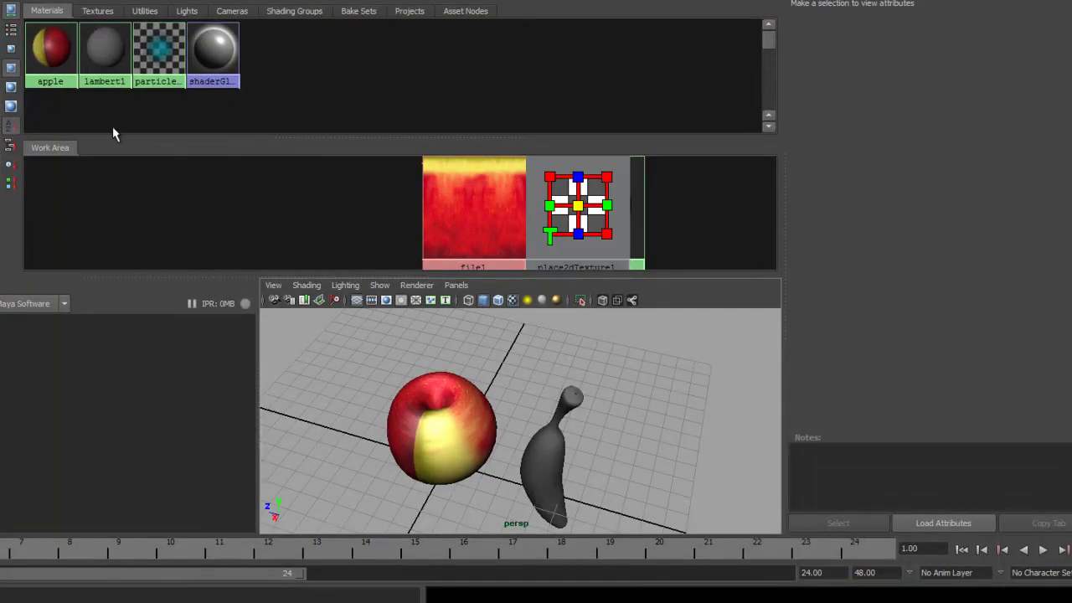
Graph the apple material's network and set its 2D texture placement's Rotate Frame to 90.
{"action": "right_click", "coordinate": [50, 48]}
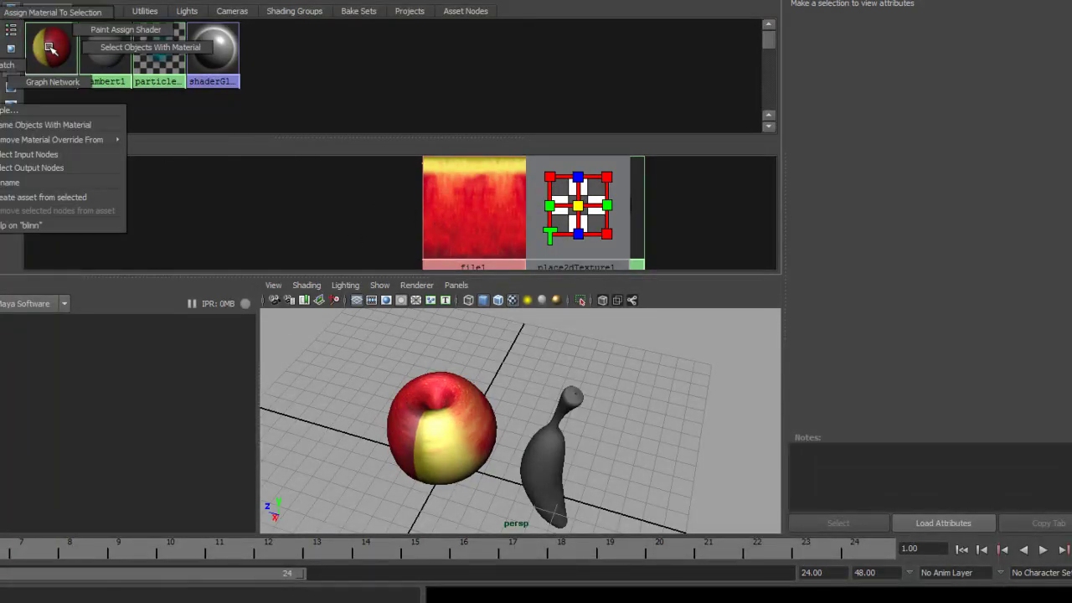
{"action": "right_click_drag", "start_coordinate": [52, 52], "coordinate": [55, 85]}
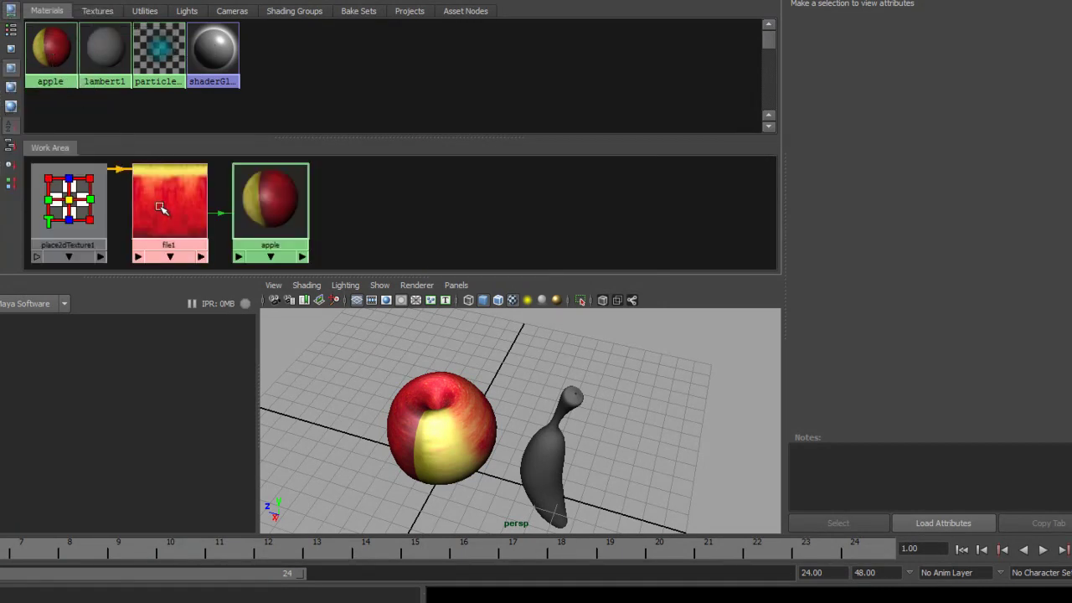
{"action": "left_click", "coordinate": [72, 211]}
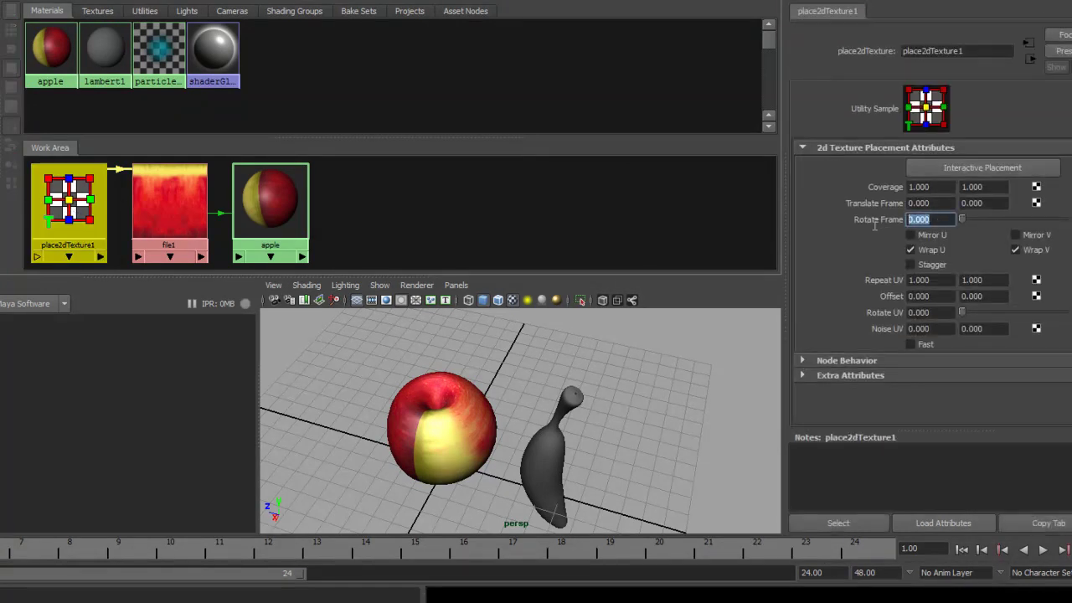
{"action": "type", "text": "90"}
{"action": "key", "text": "Return"}
{"action": "left_click_drag", "start_coordinate": [397, 453], "coordinate": [419, 418], "text": "alt"}
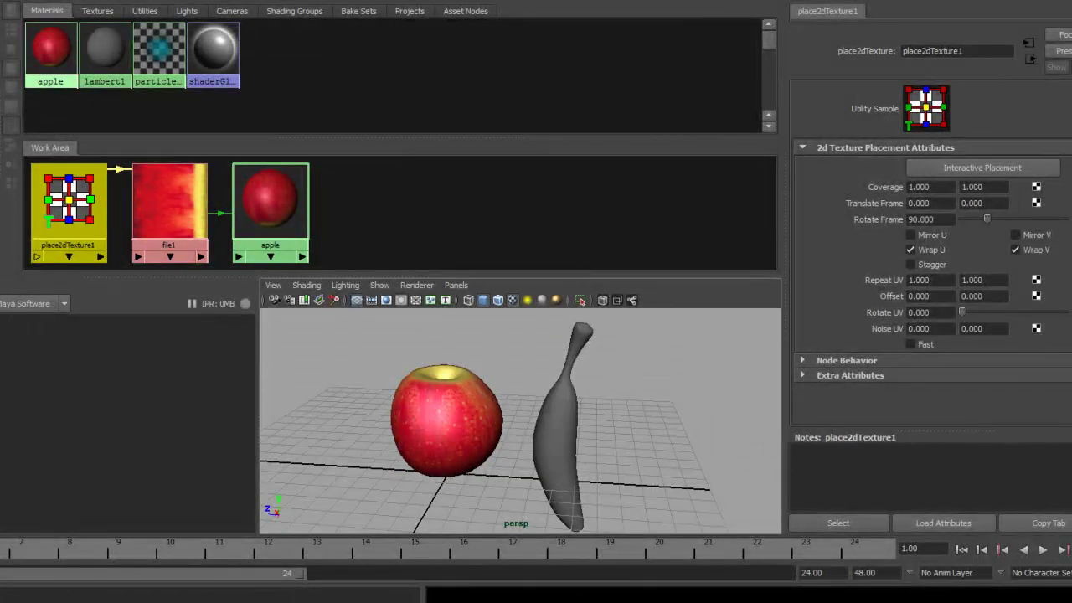
Create a Blinn material named banana with banana_tile.jpg as its color File texture, and assign it to the banana model.
{"action": "left_click", "coordinate": [952, 52]}
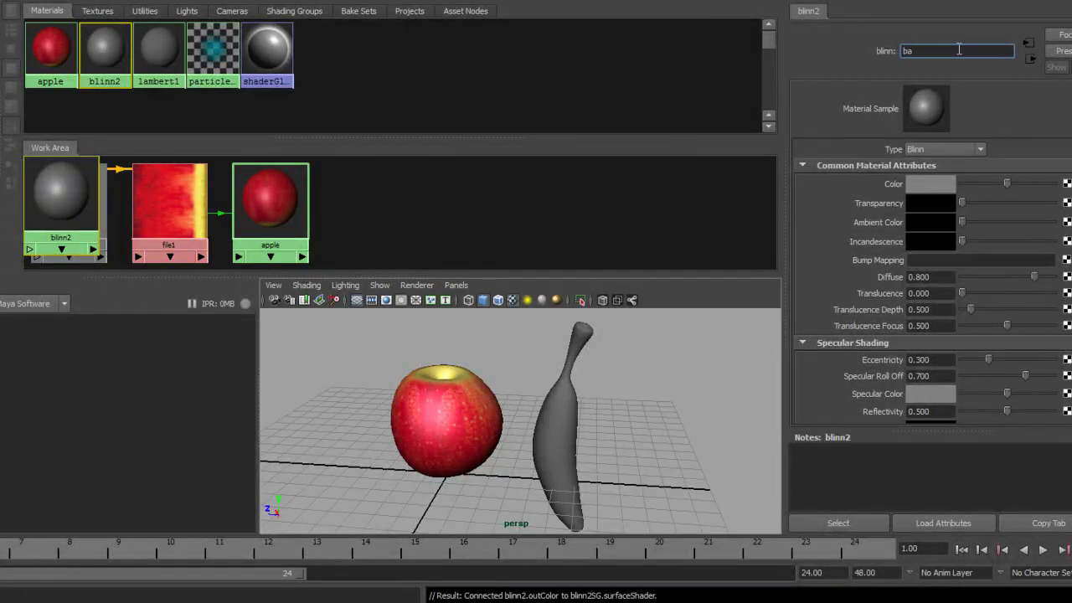
{"action": "key", "text": "Return"}
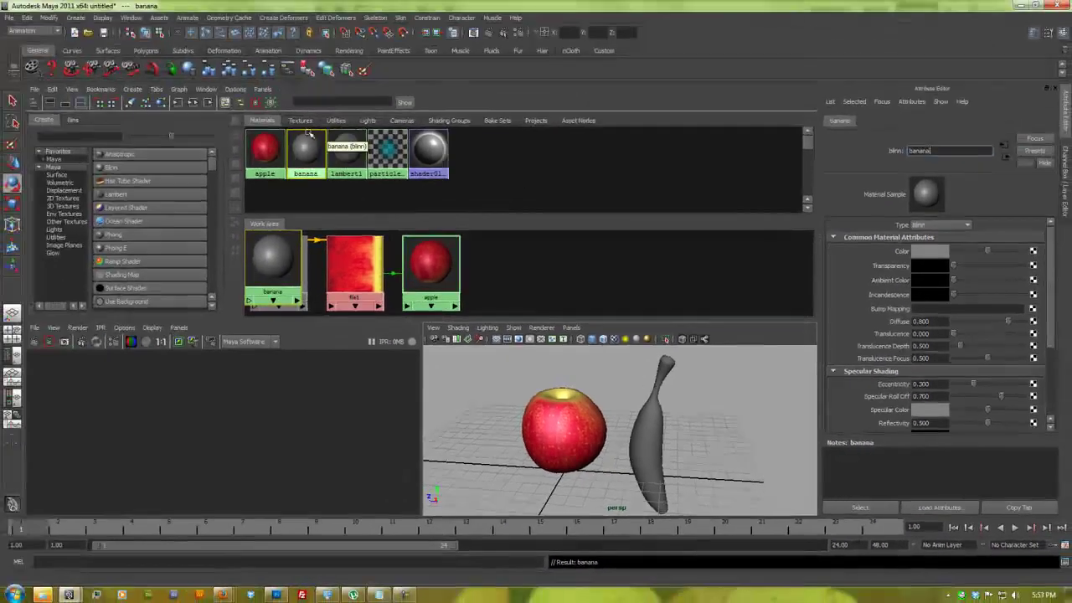
{"action": "left_click", "coordinate": [1033, 250]}
{"action": "left_click", "coordinate": [466, 290]}
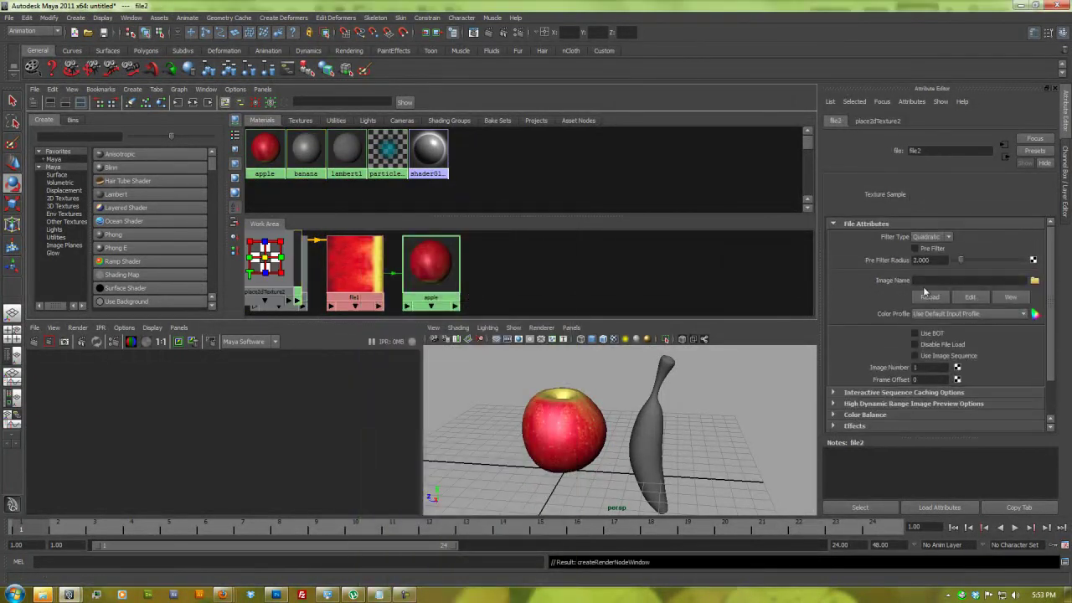
{"action": "left_click", "coordinate": [1035, 280]}
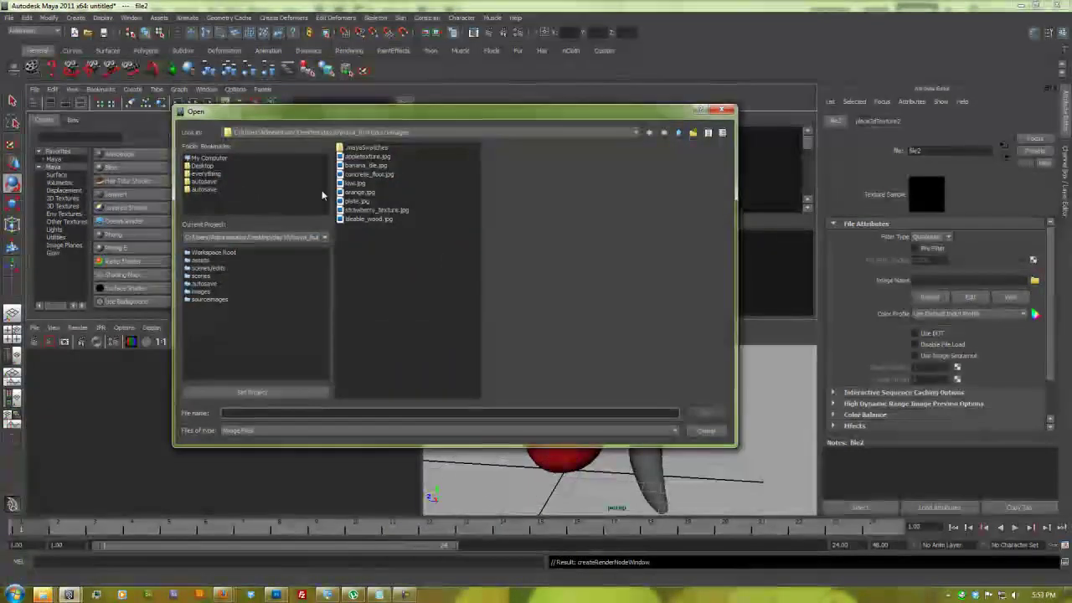
{"action": "left_click", "coordinate": [349, 165]}
{"action": "double_click", "coordinate": [348, 166]}
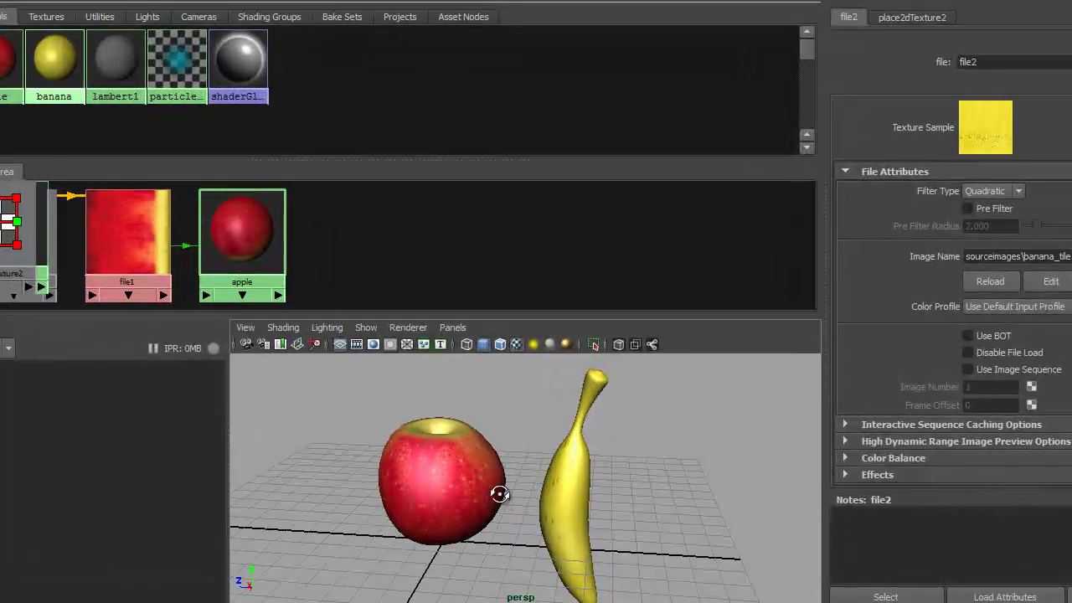
Rotate the banana so it lies down and move it onto the grid beside the apple.
{"action": "left_click_drag", "start_coordinate": [501, 498], "coordinate": [500, 467], "text": "alt"}
{"action": "left_click", "coordinate": [566, 490]}
{"action": "left_click_drag", "start_coordinate": [567, 478], "coordinate": [569, 479], "text": "alt"}
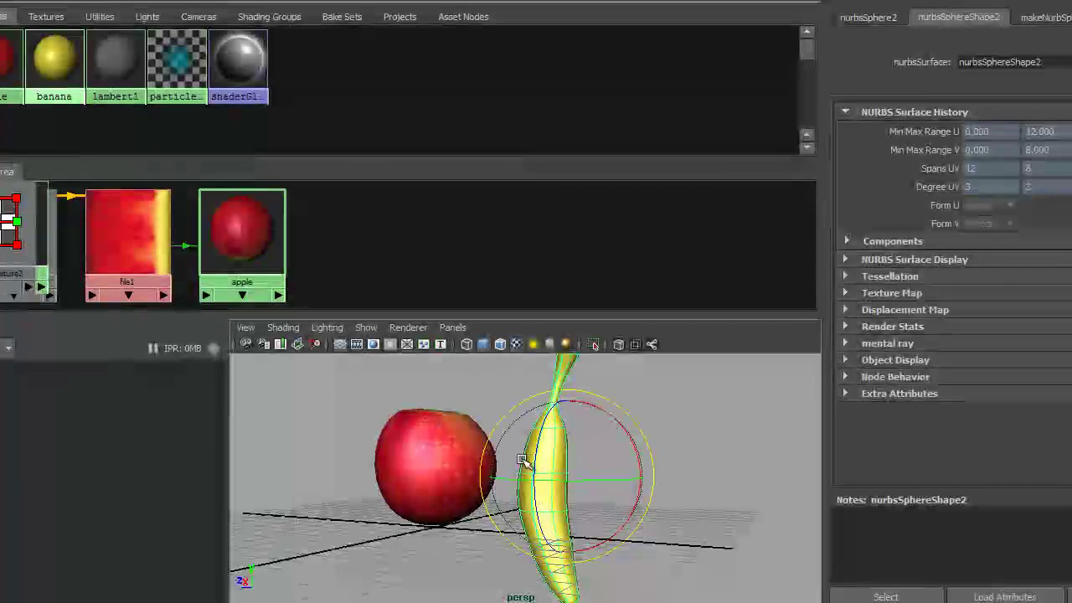
{"action": "left_click_drag", "start_coordinate": [536, 465], "coordinate": [565, 450]}
{"action": "key", "text": "w"}
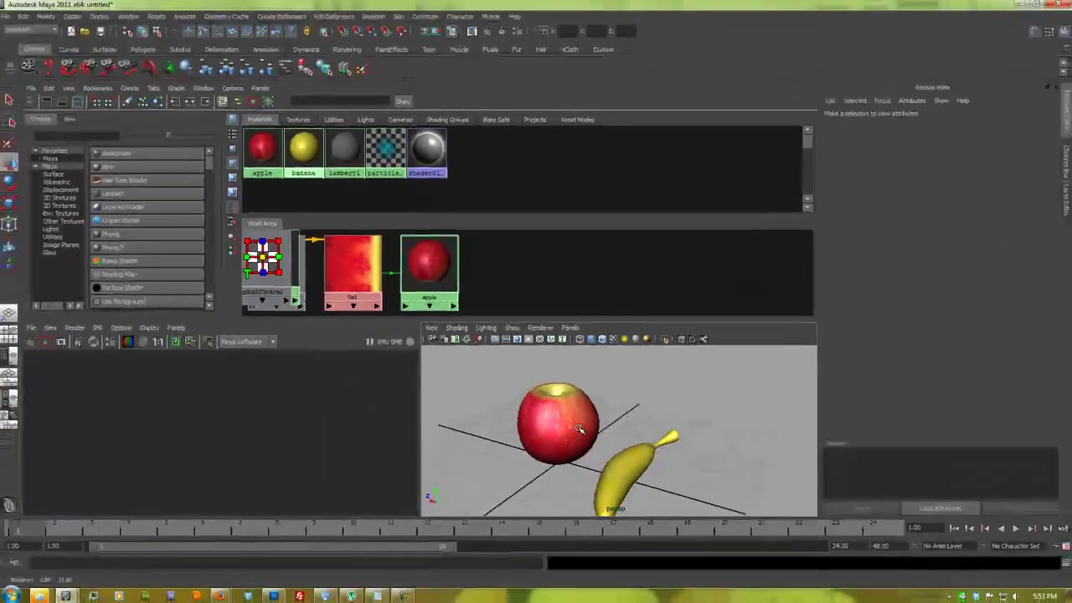
{"action": "left_click", "coordinate": [622, 467]}
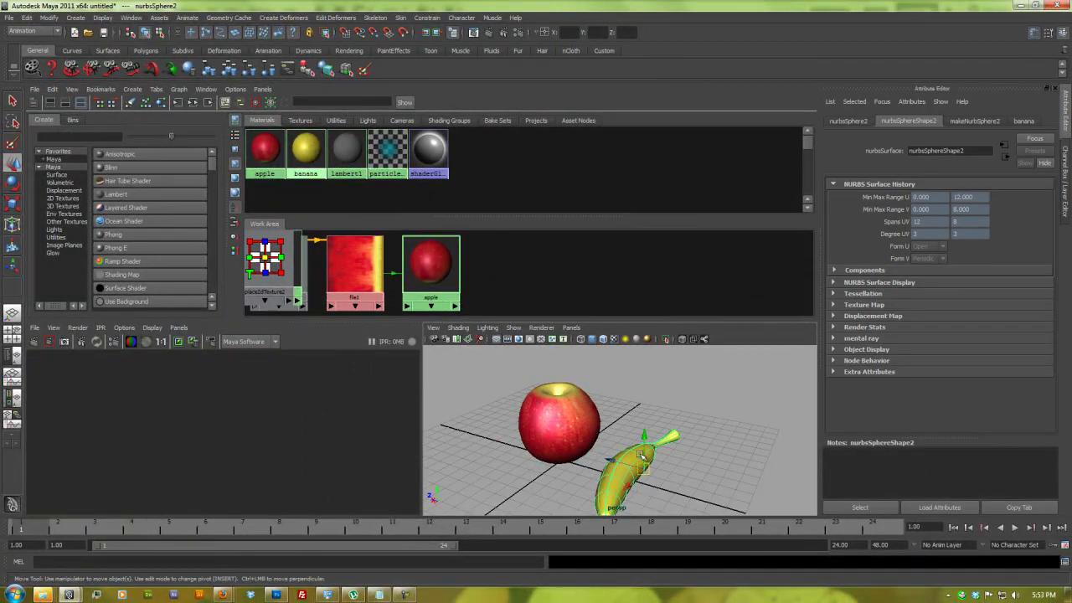
{"action": "left_click_drag", "start_coordinate": [622, 494], "coordinate": [563, 381]}
{"action": "left_click", "coordinate": [623, 469]}
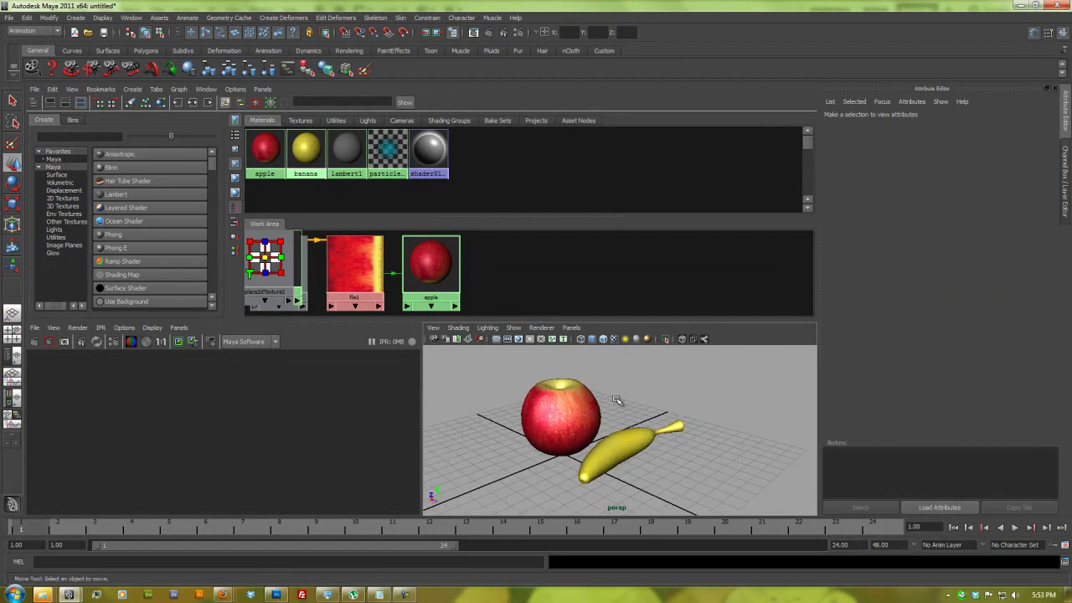
Maximize the perspective view, create a NURBS sphere, and raise it above the apple.
{"action": "key", "text": "space"}
{"action": "left_click_drag", "start_coordinate": [322, 299], "coordinate": [382, 313], "text": "alt"}
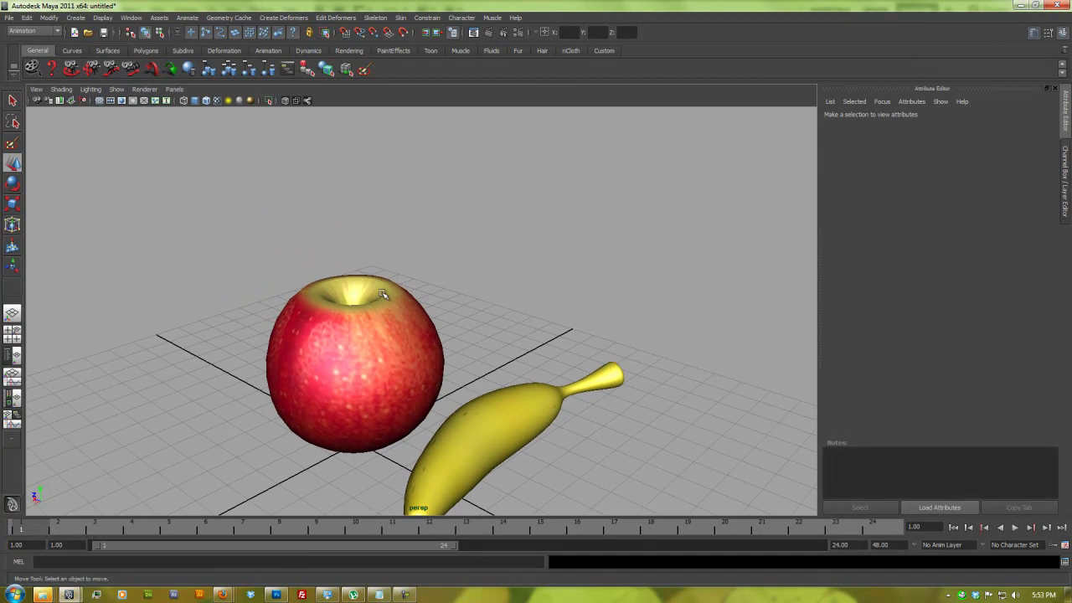
{"action": "key", "text": "space"}
{"action": "left_click", "coordinate": [346, 251]}
{"action": "mouse_move", "coordinate": [390, 271]}
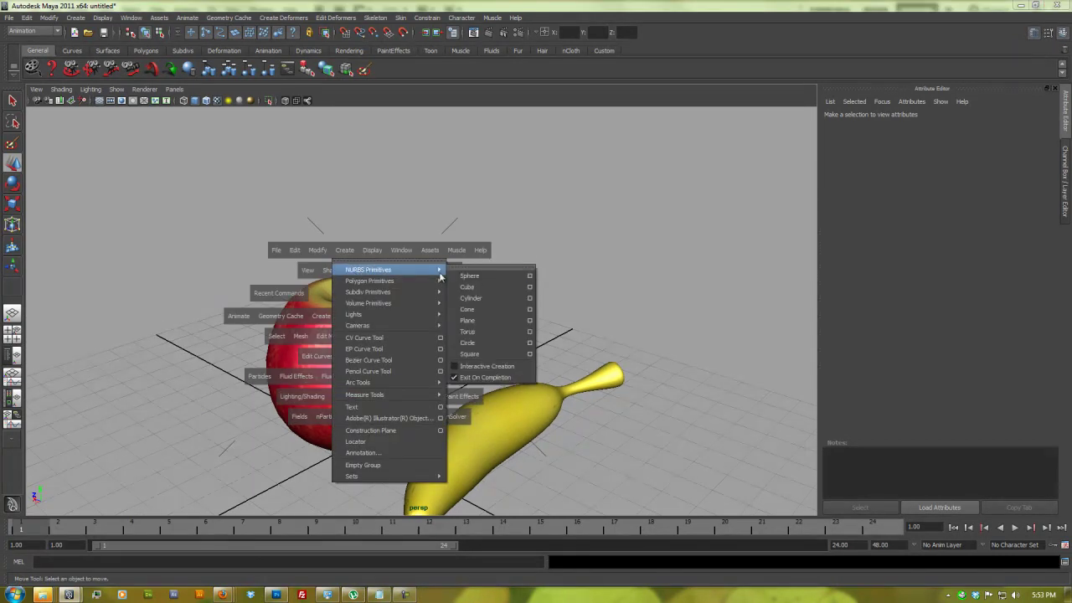
{"action": "left_click", "coordinate": [469, 271]}
{"action": "left_click_drag", "start_coordinate": [355, 413], "coordinate": [351, 166]}
{"action": "mouse_move", "coordinate": [346, 214]}
{"action": "left_mouse_down", "text": "alt"}
{"action": "mouse_move", "coordinate": [371, 223]}
{"action": "mouse_move", "coordinate": [344, 223]}
{"action": "left_mouse_up", "text": "alt"}
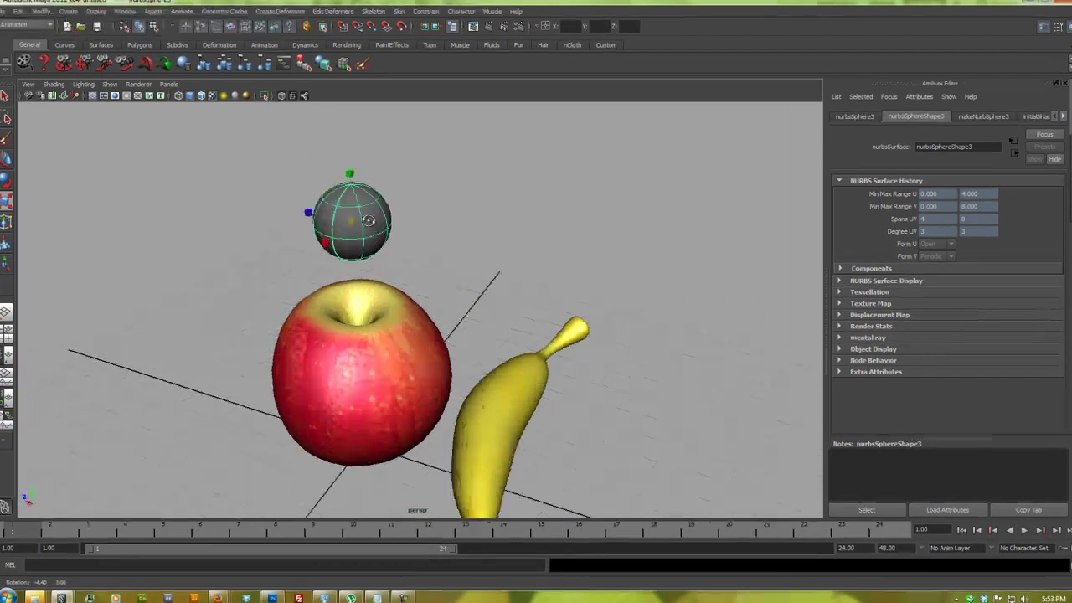
Scale the new sphere down along its horizontal axes into a thin, elongated leaf blank.
{"action": "key", "text": "r"}
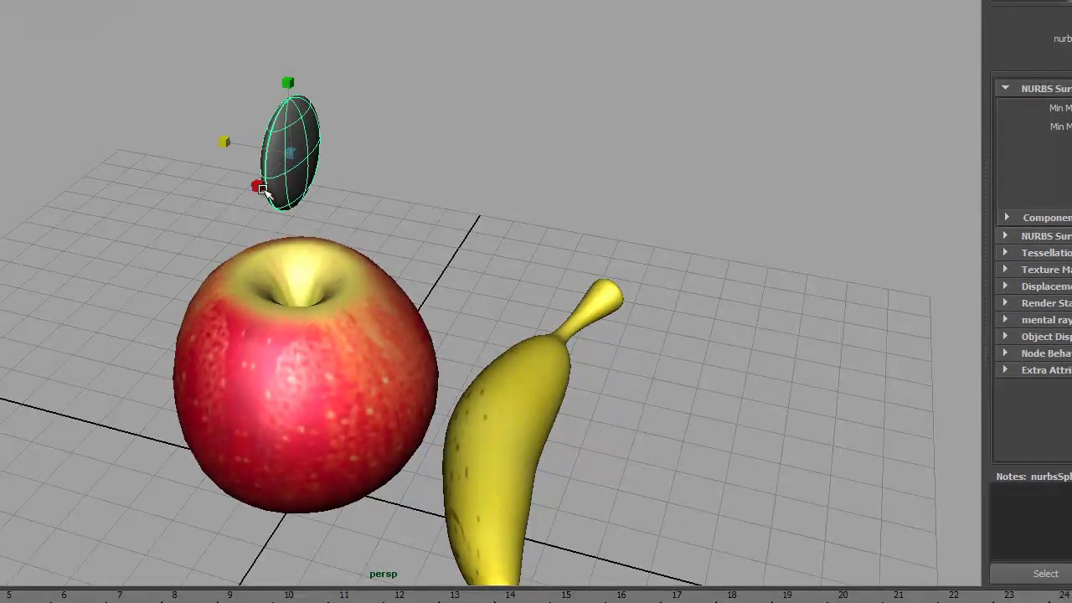
{"action": "left_click_drag", "start_coordinate": [261, 189], "coordinate": [281, 172]}
{"action": "left_click_drag", "start_coordinate": [224, 142], "coordinate": [330, 132]}
Reshape the leaf blank by moving and rotating its upper control vertices so the tip bends sideways.
{"action": "key", "text": "F8"}
{"action": "left_click_drag", "start_coordinate": [288, 77], "coordinate": [329, 110]}
{"action": "left_click_drag", "start_coordinate": [255, 94], "coordinate": [293, 96]}
{"action": "key", "text": "e"}
{"action": "key", "text": "w"}
{"action": "left_click_drag", "start_coordinate": [358, 52], "coordinate": [356, 74]}
{"action": "left_click_drag", "start_coordinate": [285, 107], "coordinate": [419, 169]}
{"action": "key", "text": "e"}
{"action": "left_click_drag", "start_coordinate": [342, 159], "coordinate": [366, 163]}
{"action": "key", "text": "F8"}
{"action": "left_click", "coordinate": [442, 173]}
Lower the leaf until its base sits inside the hollow at the top of the apple.
{"action": "left_click_drag", "start_coordinate": [342, 265], "coordinate": [251, 219], "text": "alt"}
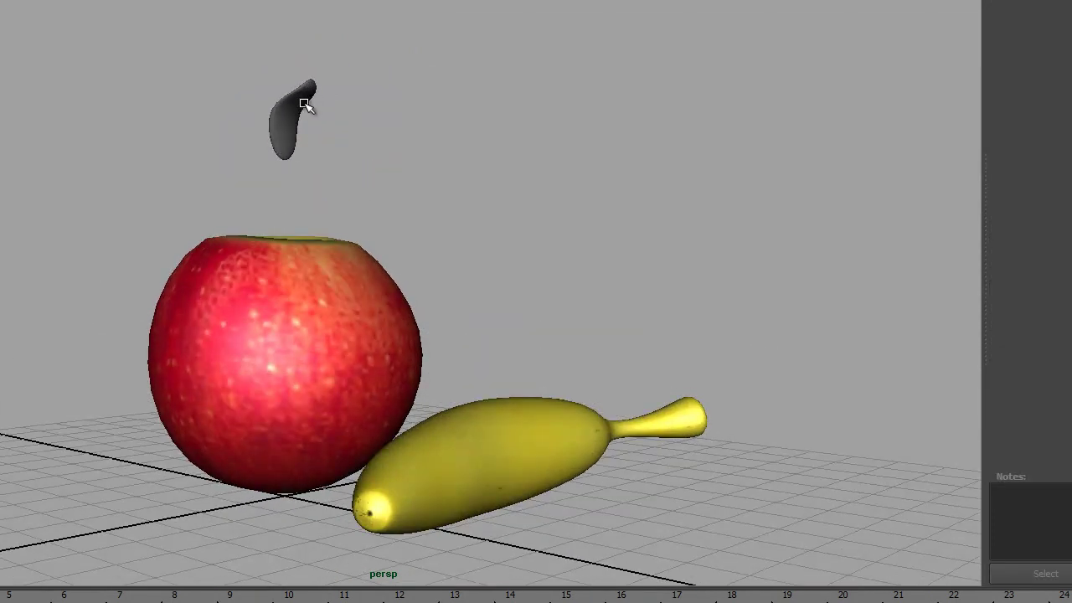
{"action": "left_click", "coordinate": [304, 102]}
{"action": "key", "text": "w"}
{"action": "left_click_drag", "start_coordinate": [286, 52], "coordinate": [290, 153]}
{"action": "left_click", "coordinate": [184, 148]}
{"action": "left_click_drag", "start_coordinate": [184, 148], "coordinate": [341, 255], "text": "alt"}
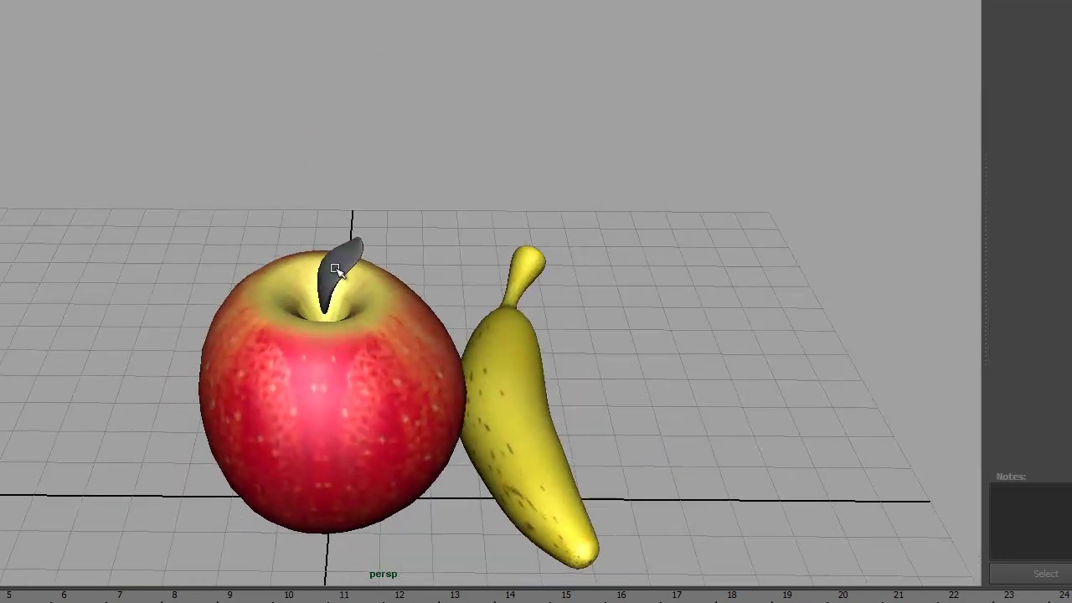
{"action": "left_click", "coordinate": [326, 279]}
{"action": "left_click_drag", "start_coordinate": [322, 216], "coordinate": [319, 244]}
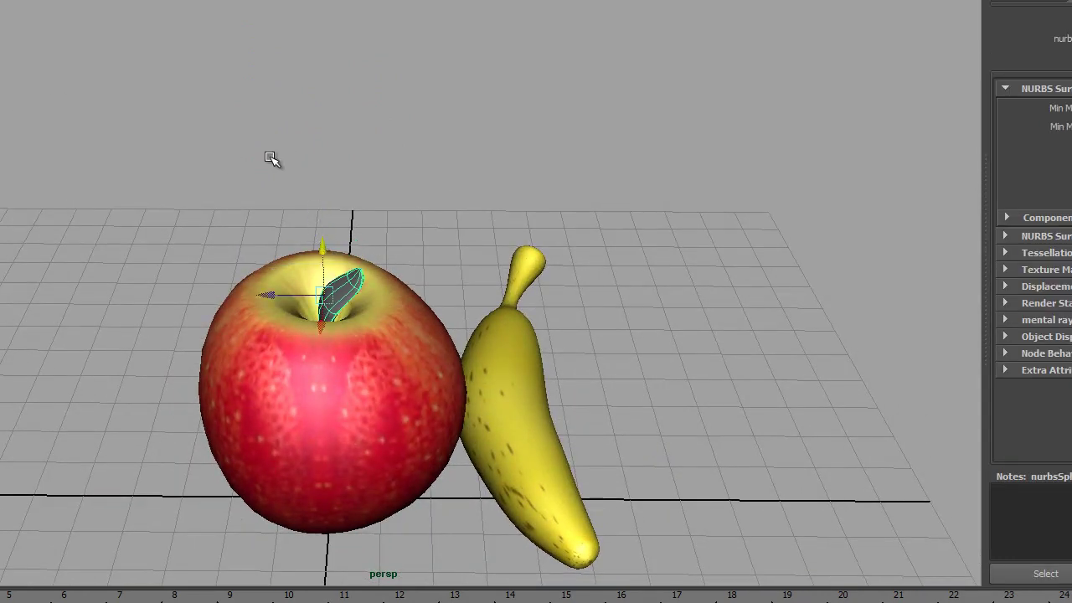
{"action": "left_click", "coordinate": [439, 250]}
{"action": "left_click_drag", "start_coordinate": [477, 346], "coordinate": [398, 359], "text": "alt"}
{"action": "left_click", "coordinate": [320, 295]}
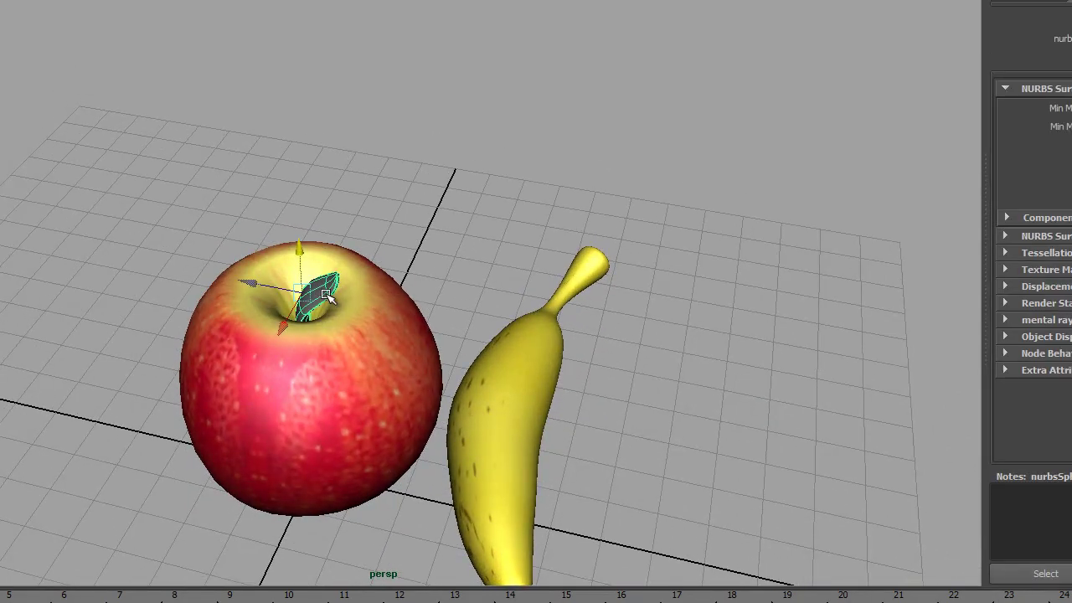
{"action": "left_click_drag", "start_coordinate": [299, 232], "coordinate": [298, 286]}
{"action": "left_click", "coordinate": [357, 206]}
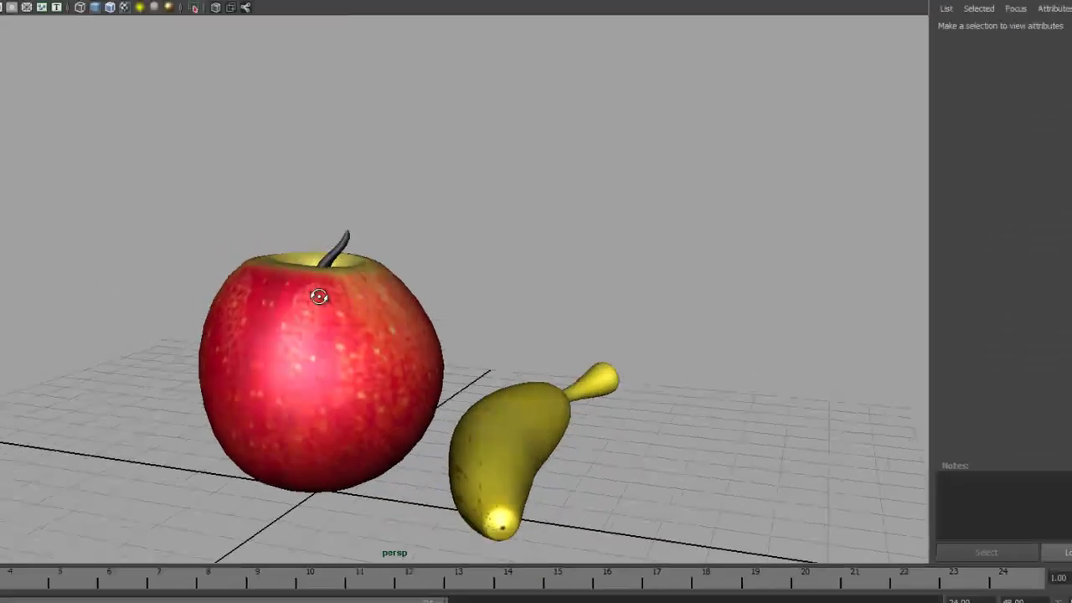
Return to the Hypershade, render and perspective layout, then create a Blinn material and rename it leaf.
{"action": "key", "text": "space"}
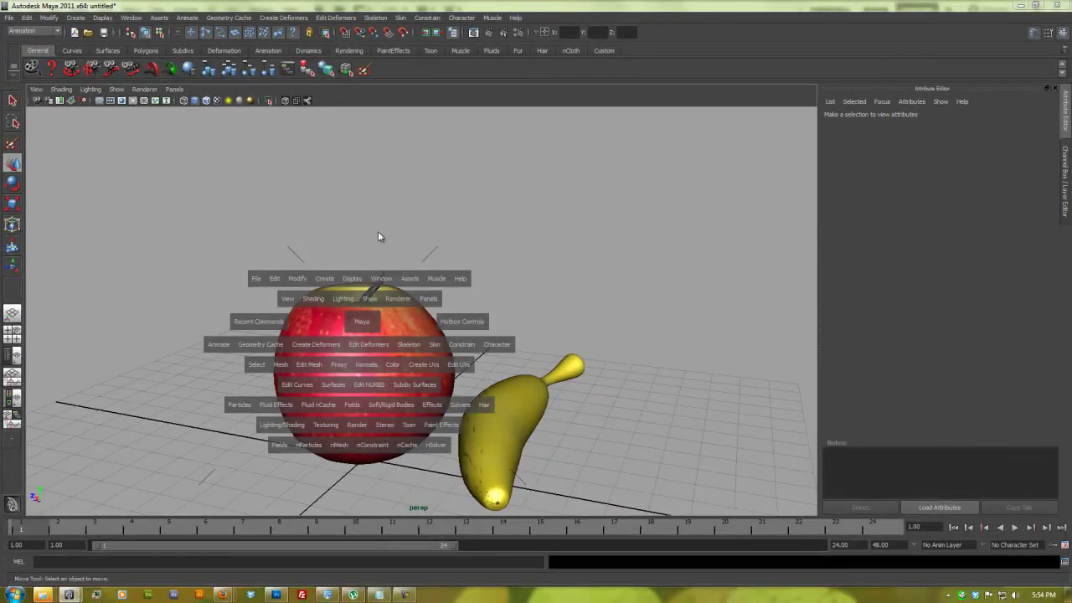
{"action": "left_click_drag", "start_coordinate": [401, 216], "coordinate": [475, 202]}
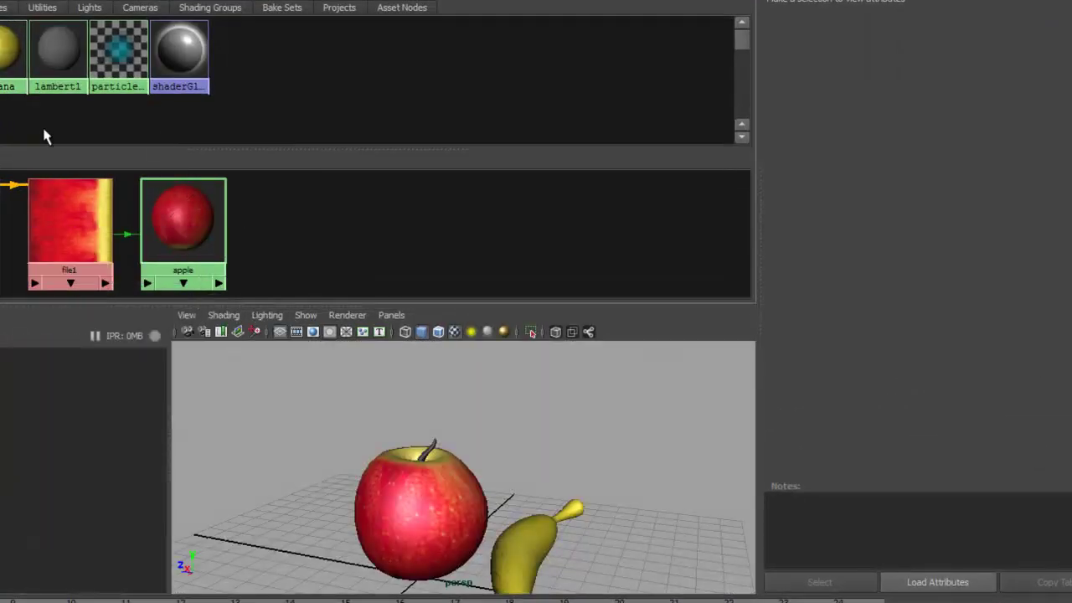
{"action": "left_click", "coordinate": [0, 52]}
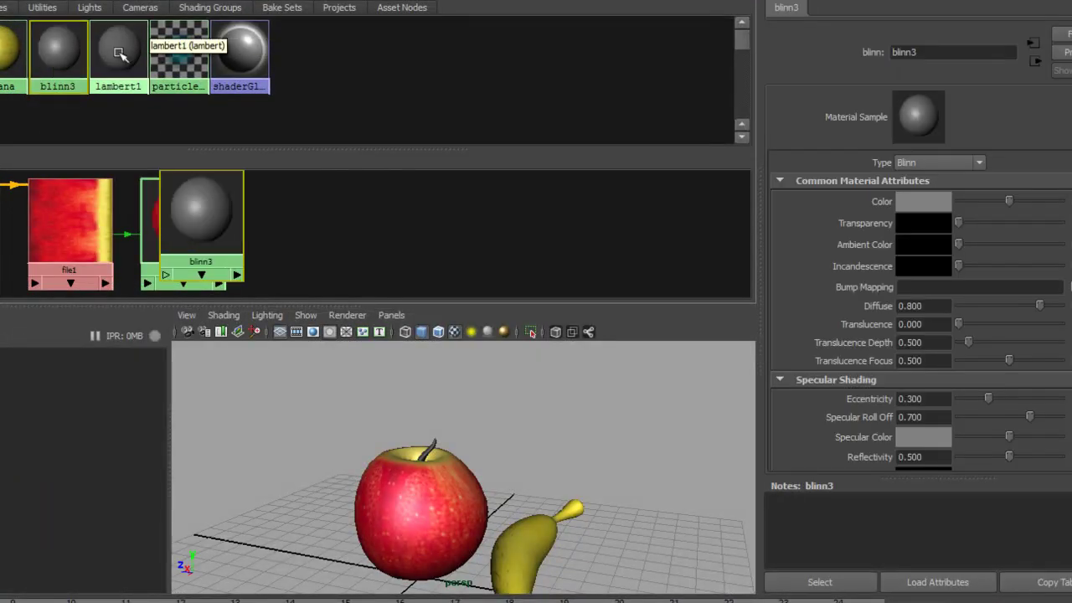
{"action": "double_click", "coordinate": [912, 51]}
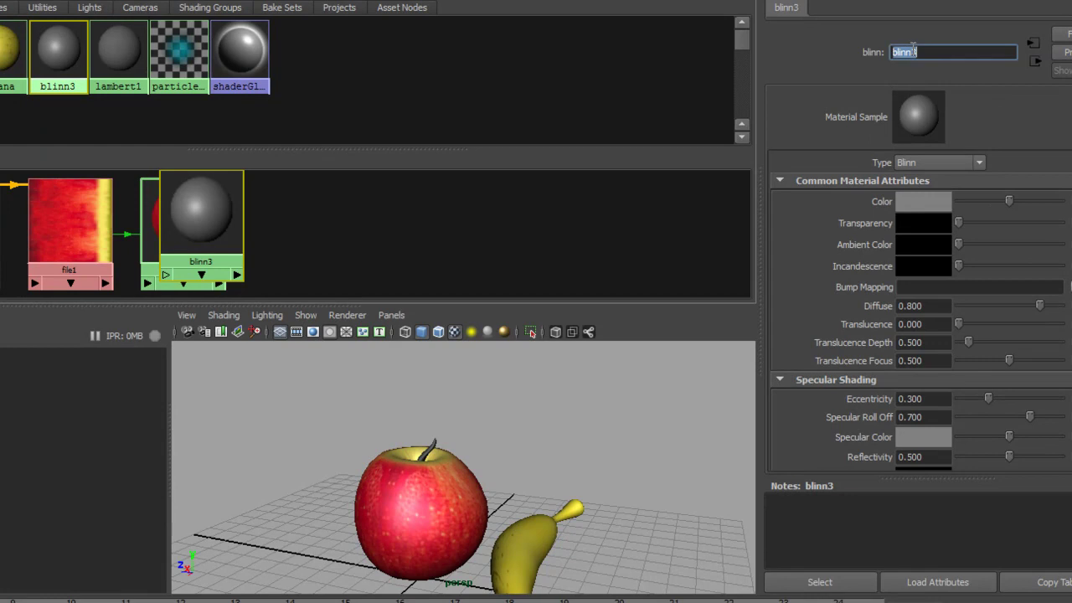
{"action": "key", "text": "BackSpace"}
{"action": "key", "text": "Return"}
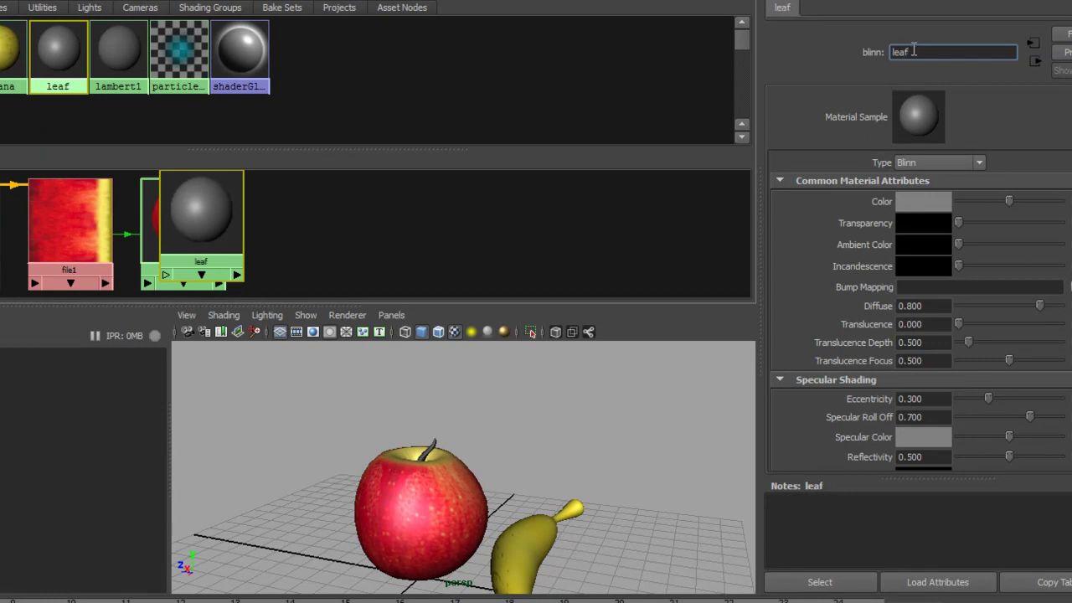
Set the leaf material's color to medium green and assign it to the leaf on the apple.
{"action": "left_click", "coordinate": [903, 202]}
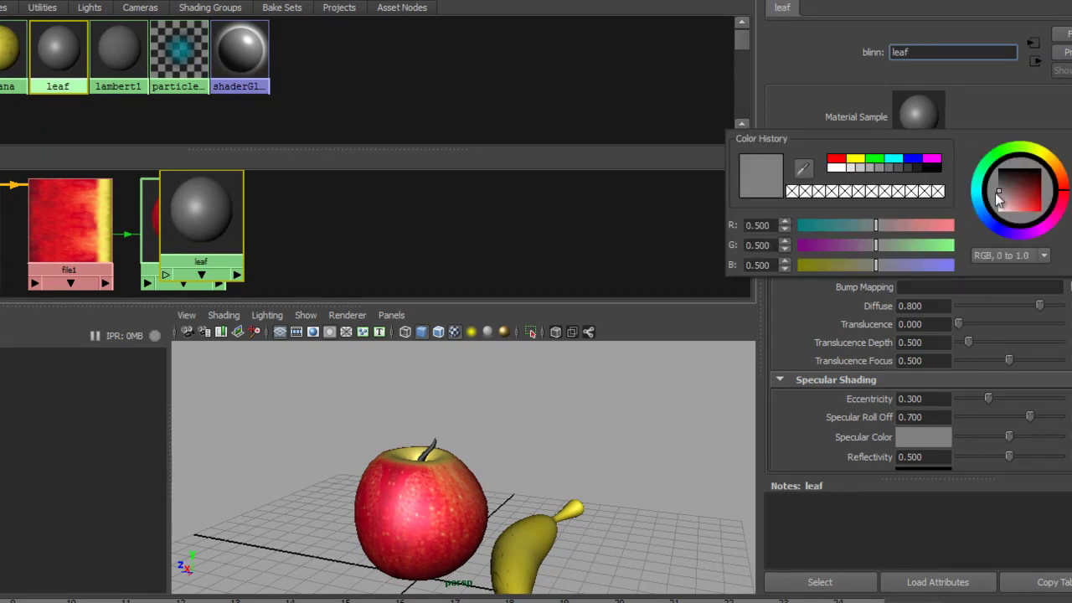
{"action": "left_click", "coordinate": [1019, 201]}
{"action": "left_click", "coordinate": [1015, 146]}
{"action": "left_click", "coordinate": [1025, 196]}
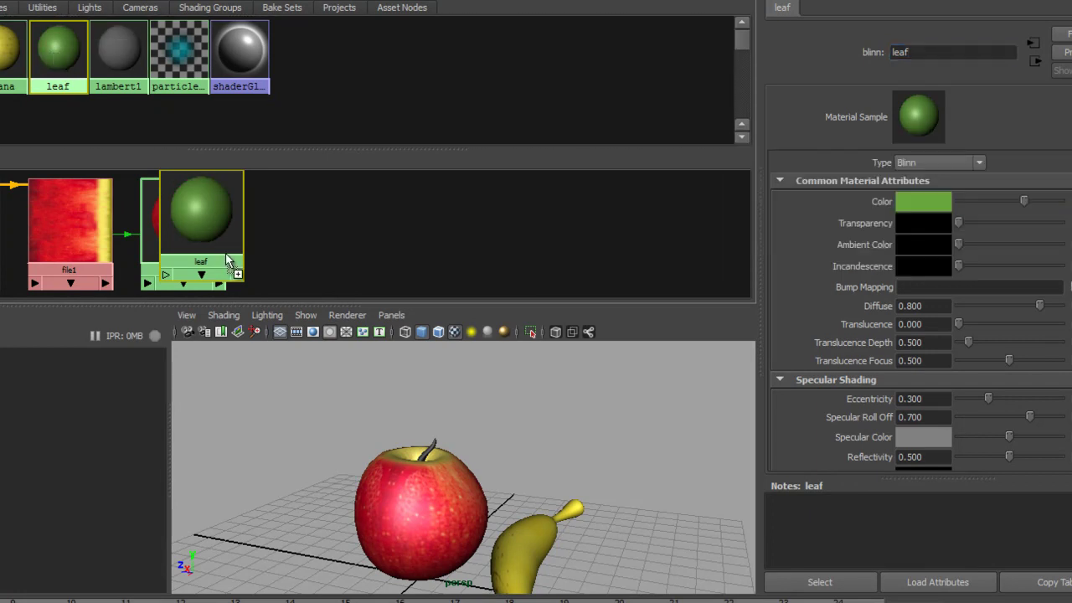
{"action": "middle_click_drag", "start_coordinate": [439, 442], "coordinate": [435, 440]}
{"action": "middle_click_drag", "start_coordinate": [63, 55], "coordinate": [436, 442]}
{"action": "left_click_drag", "start_coordinate": [435, 436], "coordinate": [376, 505], "text": "alt"}
Duplicate the leaf, rotate the copy around the vertical axis to face the opposite side, and raise it slightly.
{"action": "left_click", "coordinate": [429, 441]}
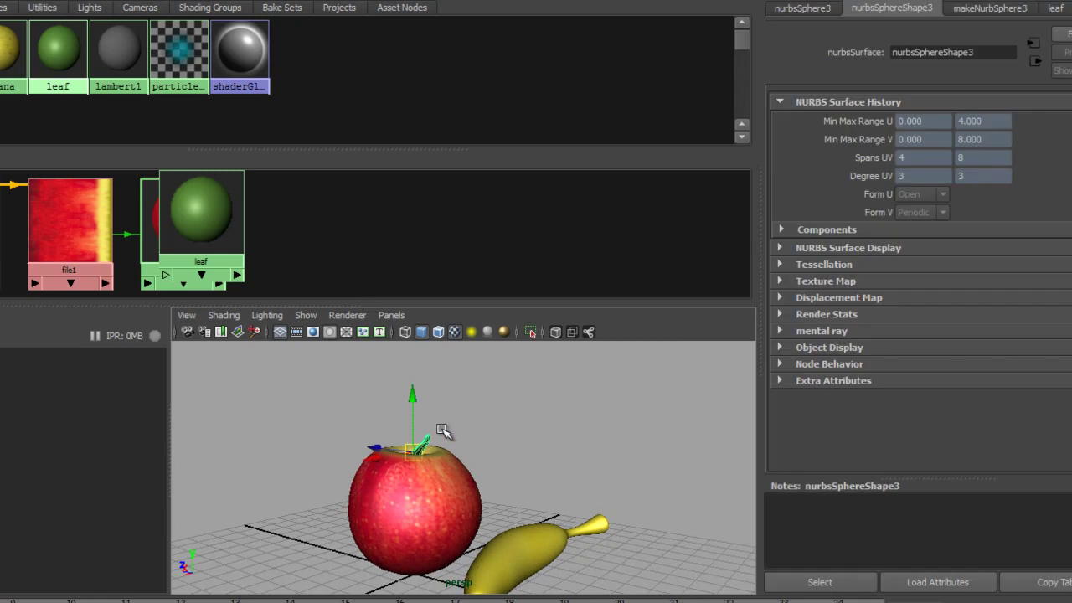
{"action": "left_click", "coordinate": [427, 442]}
{"action": "key", "text": "e"}
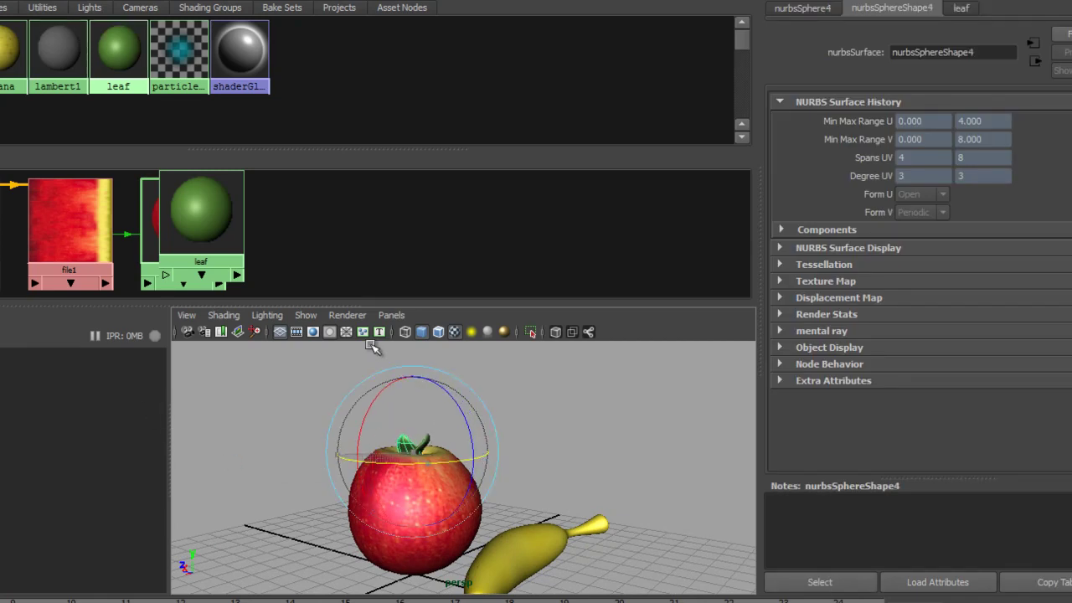
{"action": "left_click_drag", "start_coordinate": [464, 459], "coordinate": [445, 461]}
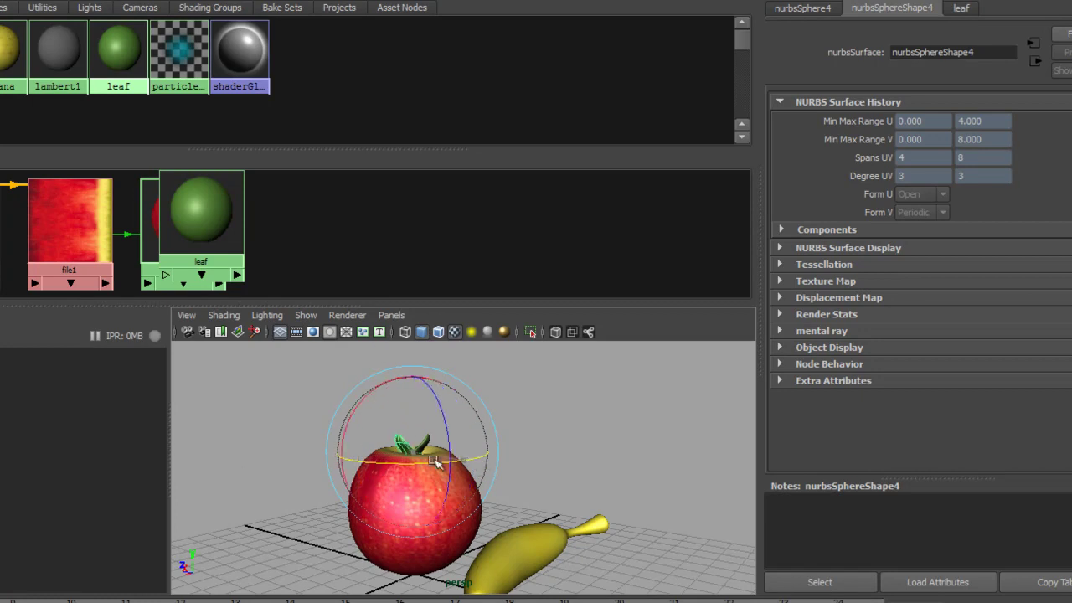
{"action": "key", "text": "w"}
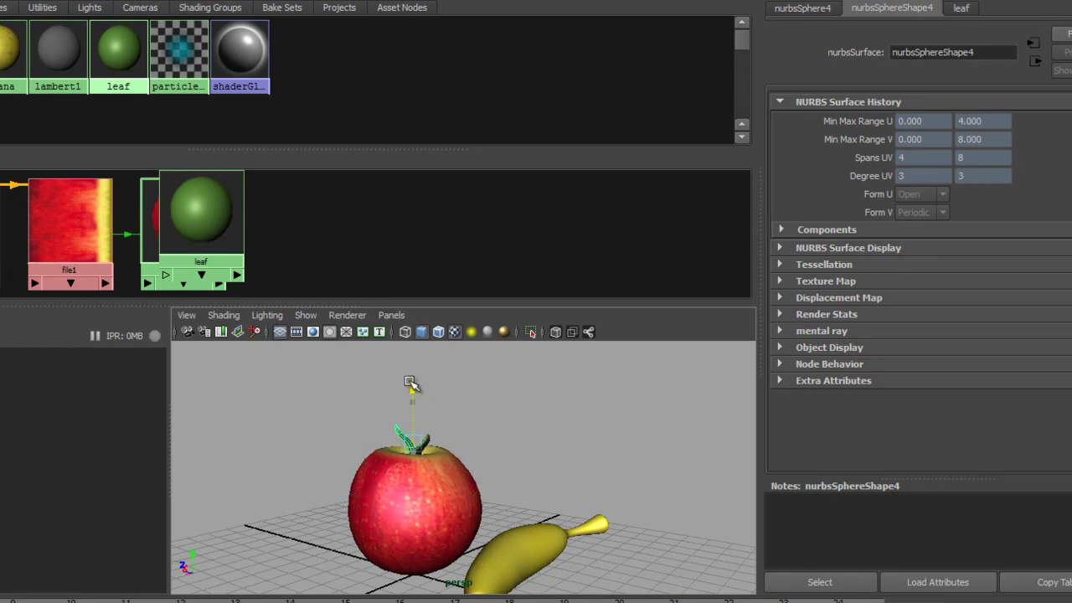
{"action": "left_click", "coordinate": [263, 414]}
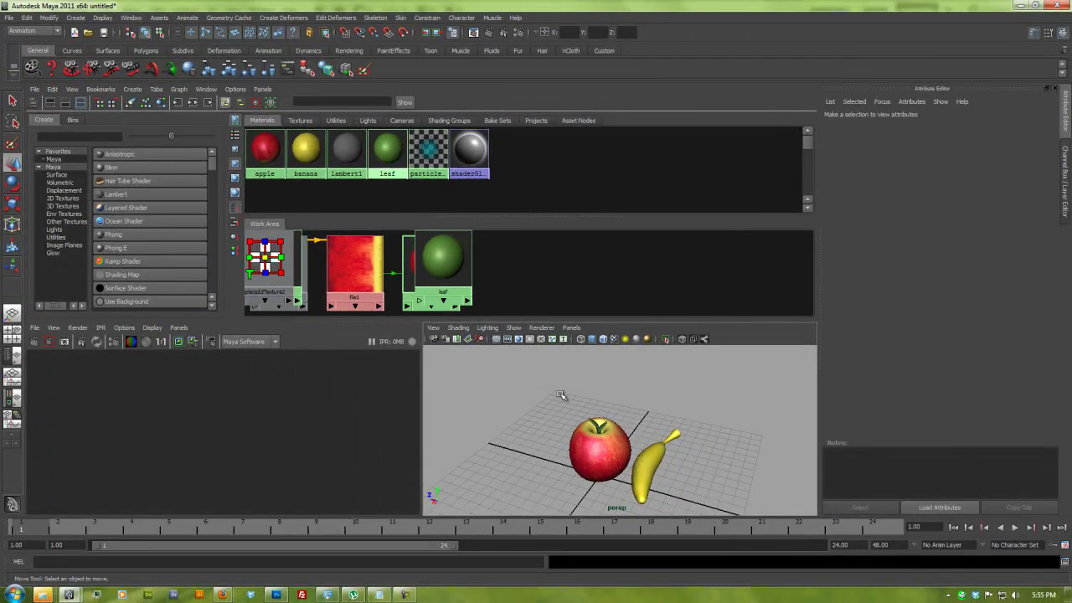
Select the apple together with both leaves and group them.
{"action": "left_click_drag", "start_coordinate": [549, 387], "coordinate": [577, 429]}
{"action": "left_click_drag", "start_coordinate": [613, 466], "coordinate": [614, 463]}
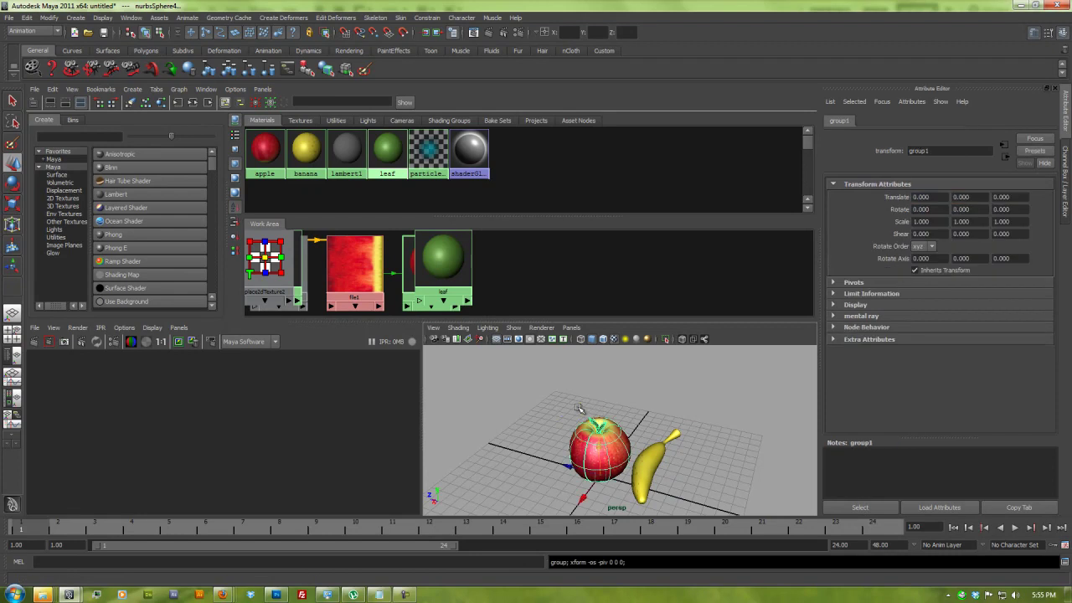
Switch to the Outliner and perspective layout and rename the group of apple and leaves to apple_all.
{"action": "left_click", "coordinate": [595, 444]}
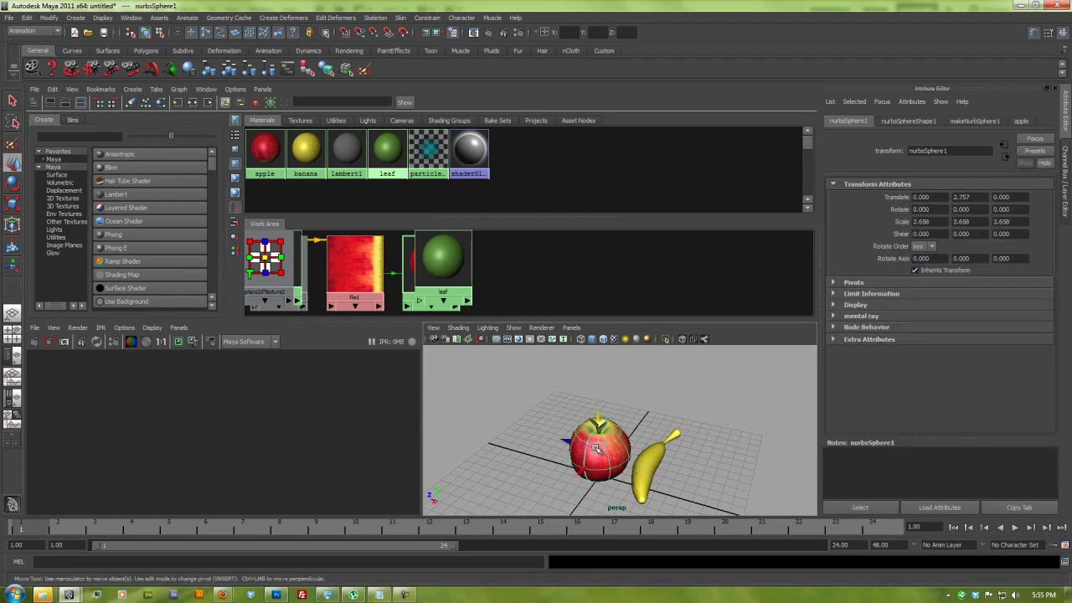
{"action": "left_click", "coordinate": [12, 358]}
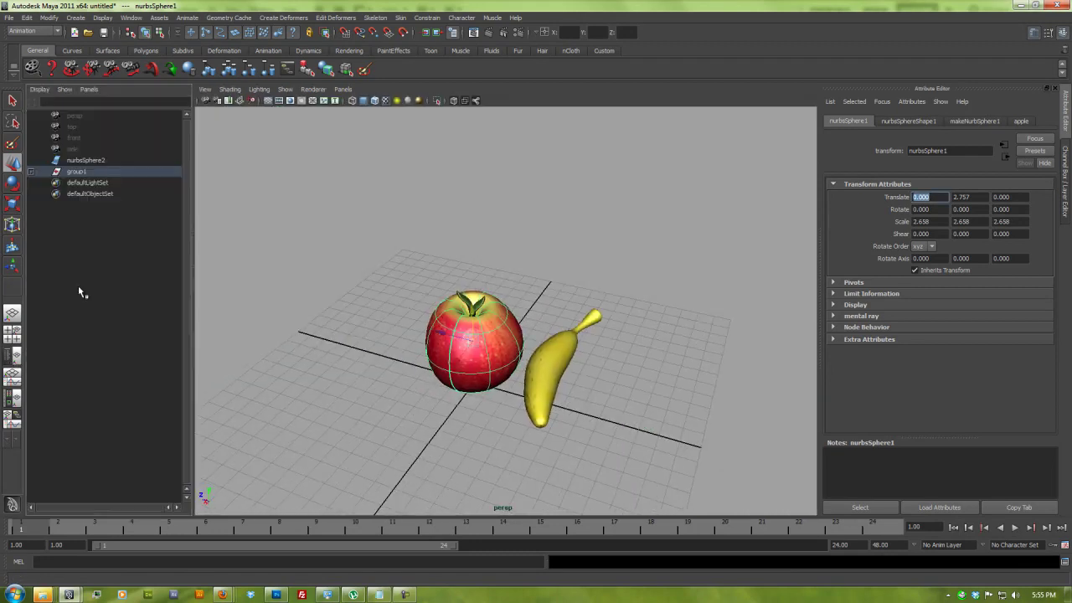
{"action": "left_click", "coordinate": [78, 173]}
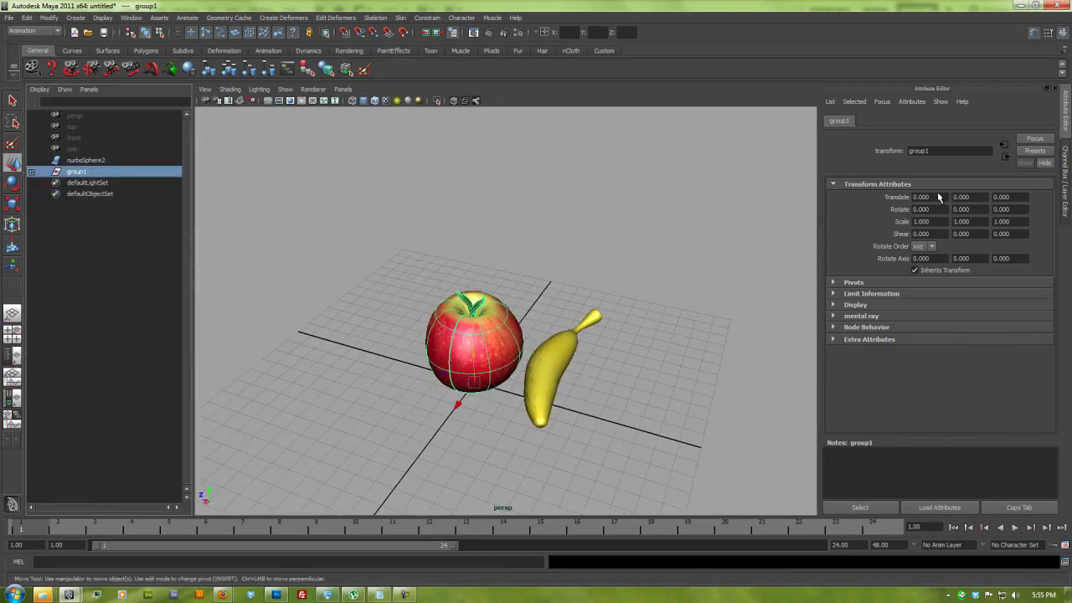
{"action": "left_click", "coordinate": [948, 150]}
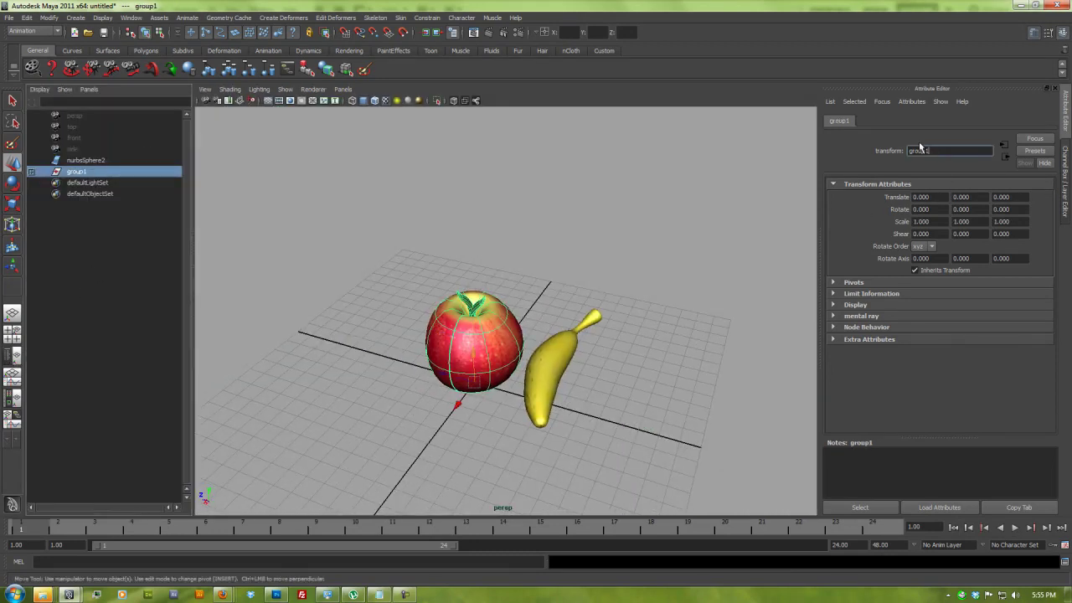
{"action": "double_click", "coordinate": [75, 173]}
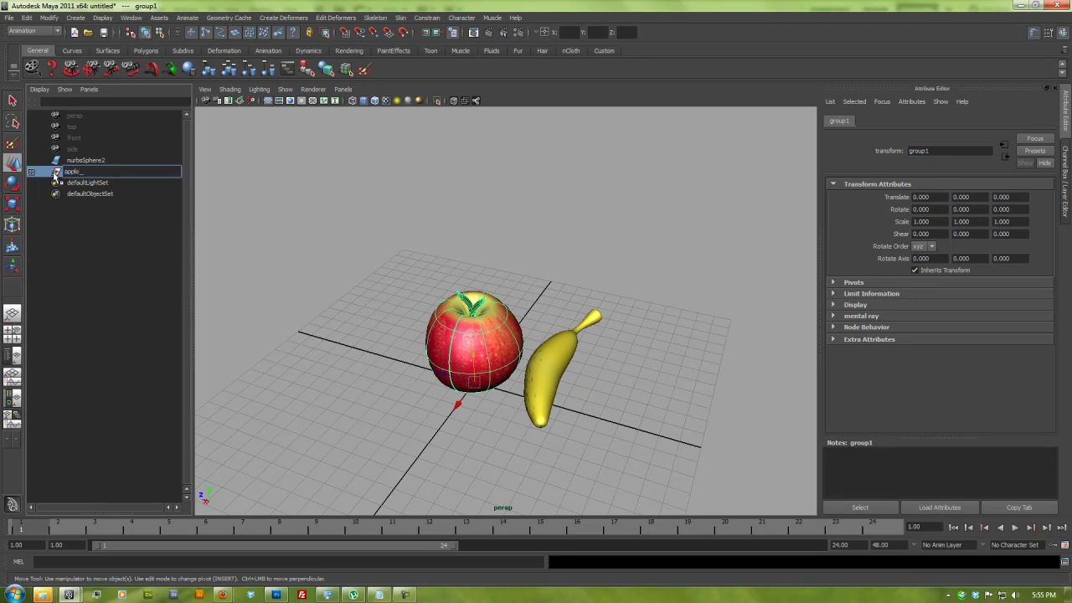
{"action": "key", "text": "Return"}
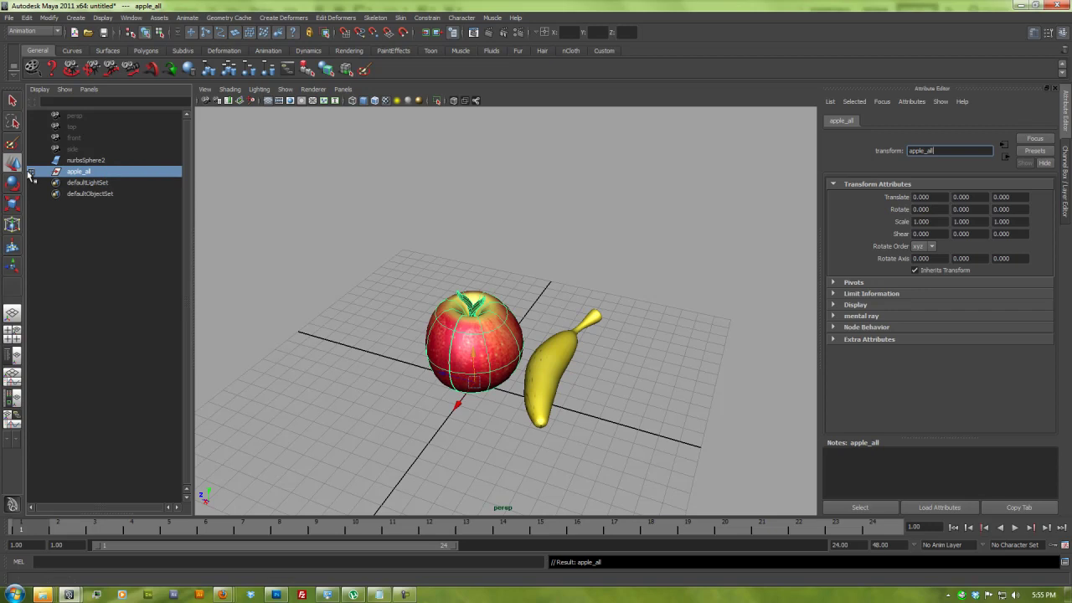
Examine which objects belong to apple_all and compare selecting the apple alone with selecting the whole group.
{"action": "left_click", "coordinate": [31, 172]}
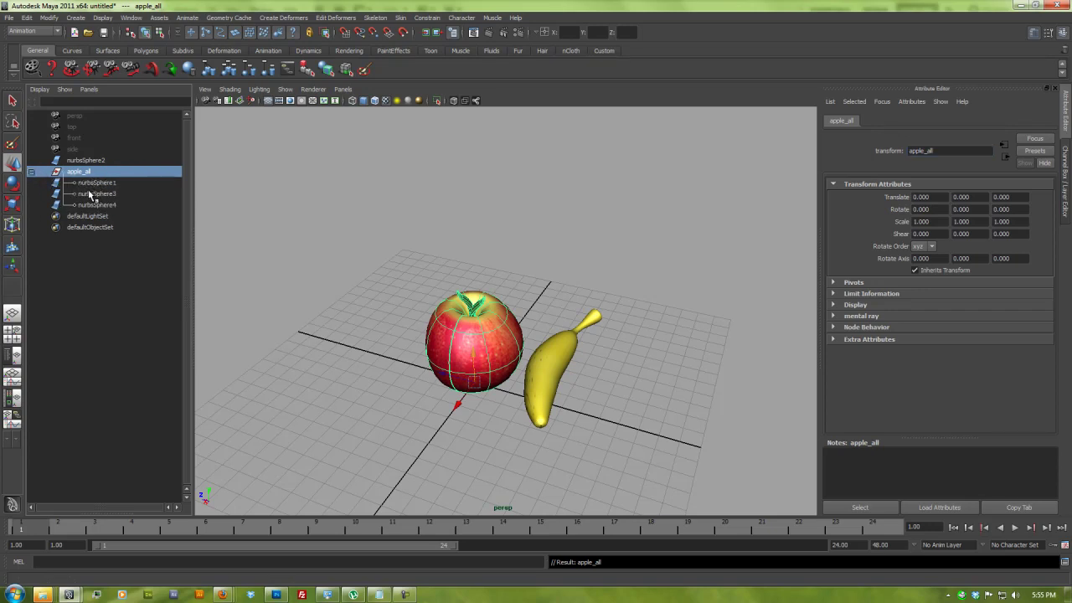
{"action": "left_click", "coordinate": [31, 172]}
{"action": "left_click", "coordinate": [404, 293]}
{"action": "left_click", "coordinate": [474, 337]}
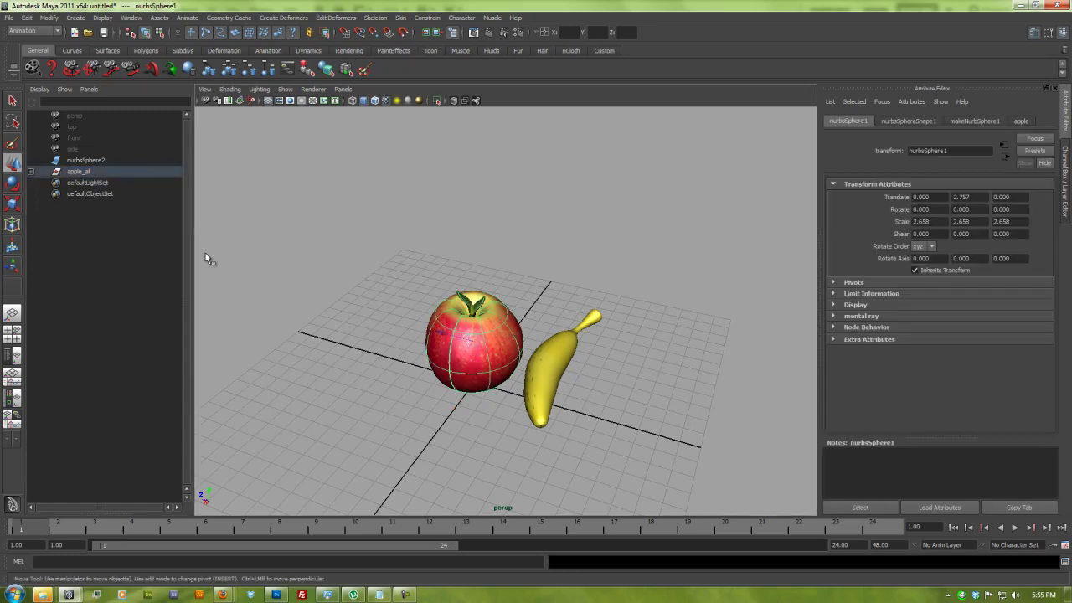
{"action": "left_click", "coordinate": [76, 172]}
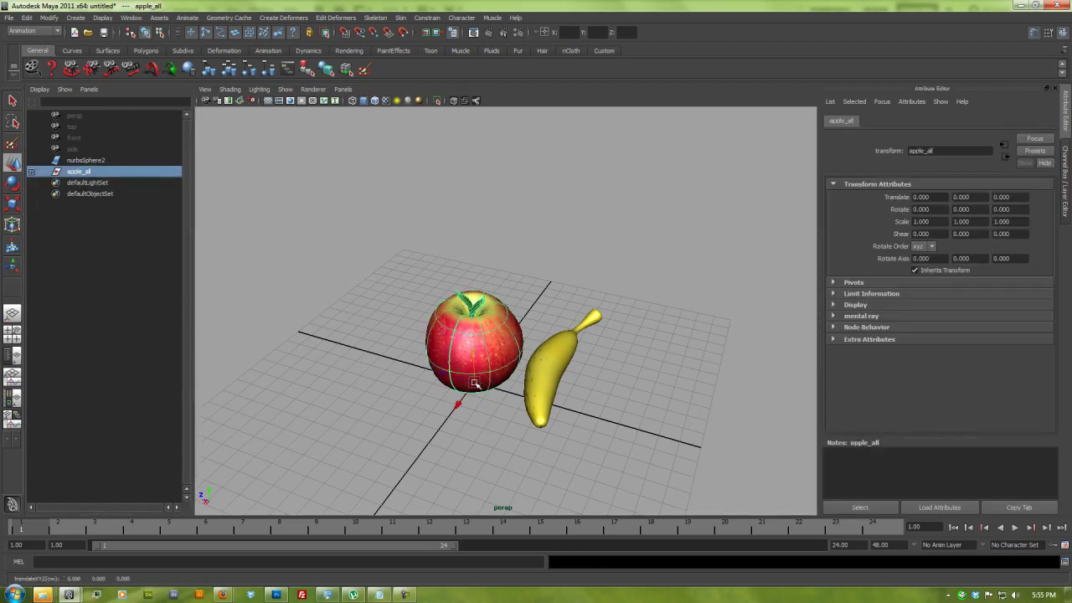
{"action": "key", "text": "bracketleft"}
{"action": "key", "text": "bracketleft"}
{"action": "key", "text": "bracketleft"}
{"action": "key", "text": "bracketright"}
{"action": "key", "text": "bracketright"}
{"action": "key", "text": "bracketright"}
{"action": "left_click", "coordinate": [388, 301]}
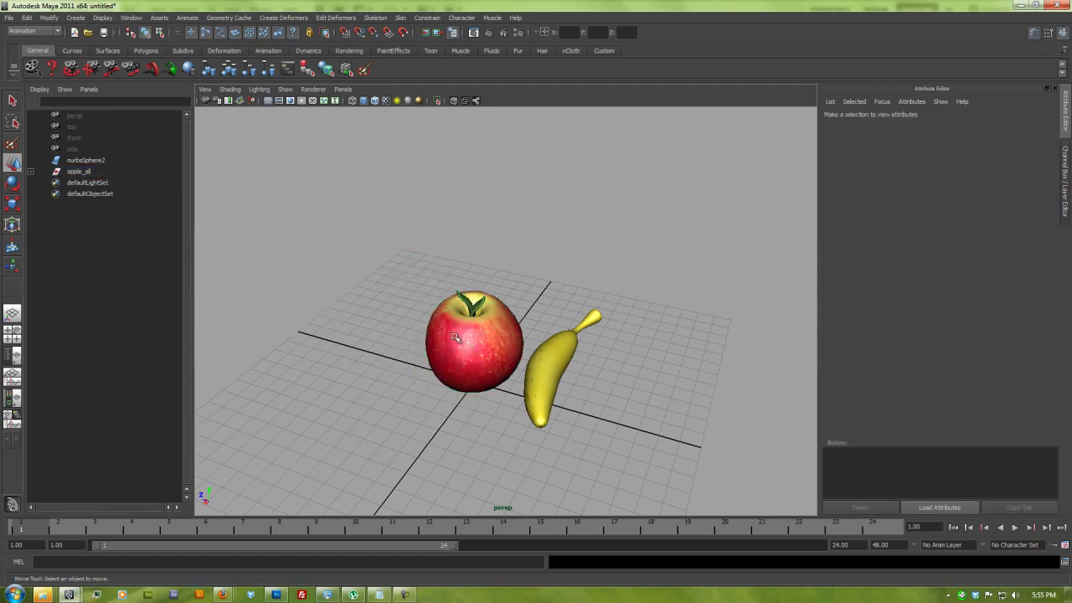
Try moving the apple sphere alone without its leaves, and undo the move.
{"action": "left_click", "coordinate": [445, 333]}
{"action": "left_click_drag", "start_coordinate": [452, 344], "coordinate": [323, 328]}
{"action": "key", "text": "ctrl+z"}
{"action": "key", "text": "ctrl+z"}
Select apple_all by going up the hierarchy from one leaf, try moving the whole group, and undo the move.
{"action": "left_click", "coordinate": [78, 172]}
{"action": "left_click", "coordinate": [456, 312]}
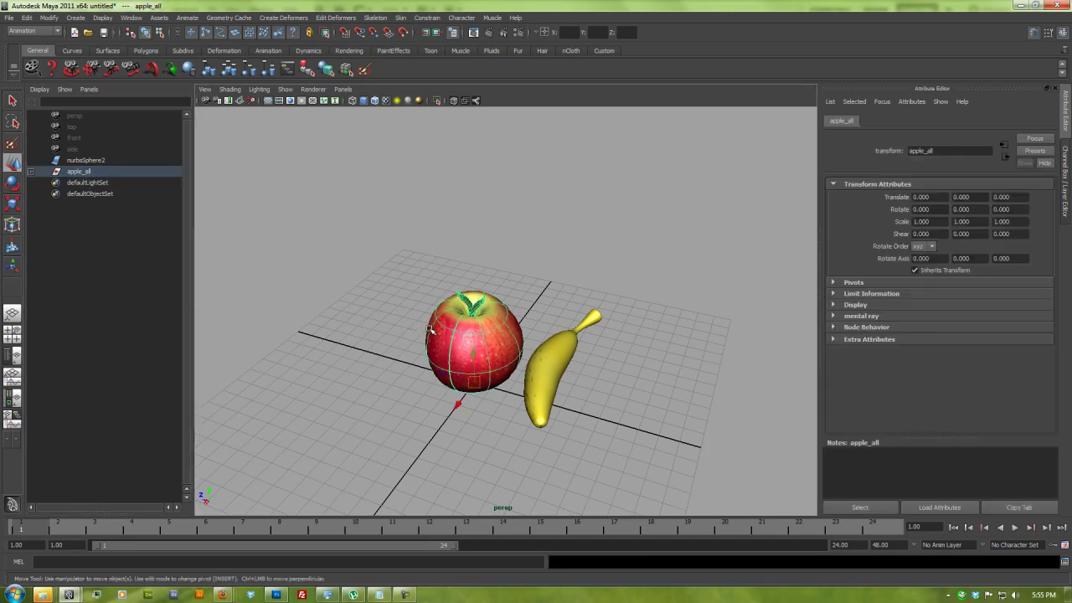
{"action": "left_click", "coordinate": [463, 302]}
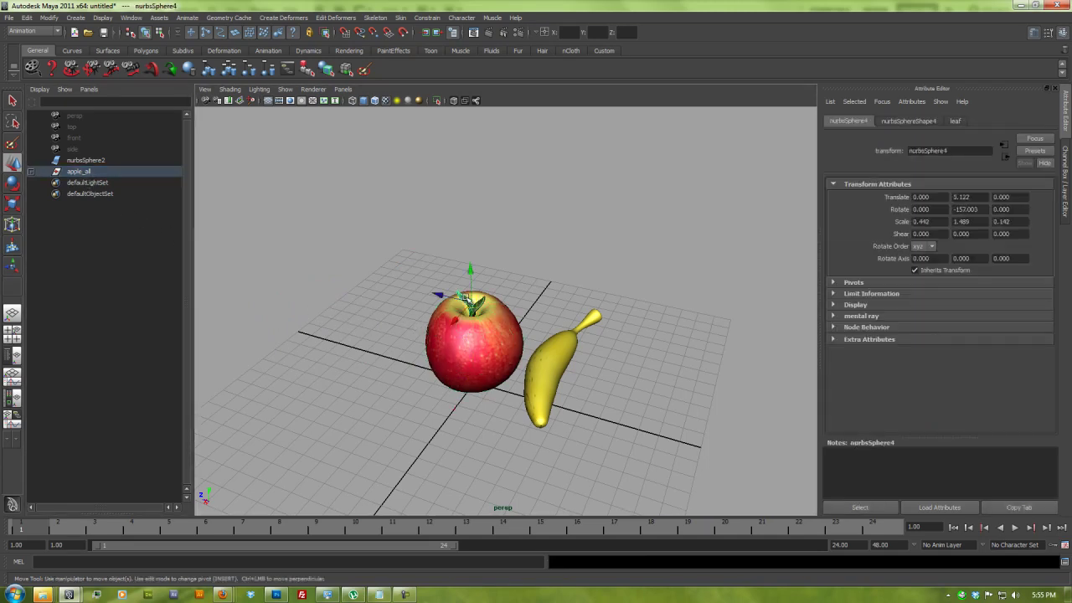
{"action": "key", "text": "Up"}
{"action": "left_click_drag", "start_coordinate": [462, 387], "coordinate": [370, 352]}
{"action": "key", "text": "ctrl+z"}
Clear the selection and switch to the four-view layout with the fruit seen from the front, top, side and in perspective.
{"action": "left_click_drag", "start_coordinate": [453, 369], "coordinate": [425, 359], "text": "alt"}
{"action": "left_click", "coordinate": [349, 247]}
{"action": "key", "text": "space"}
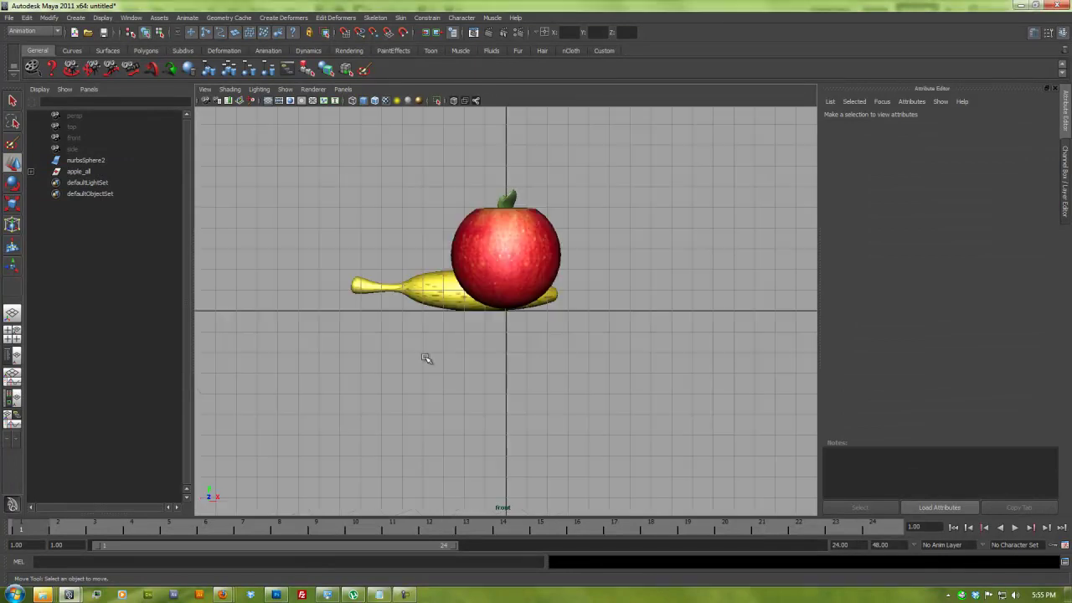
{"action": "left_click", "coordinate": [13, 355]}
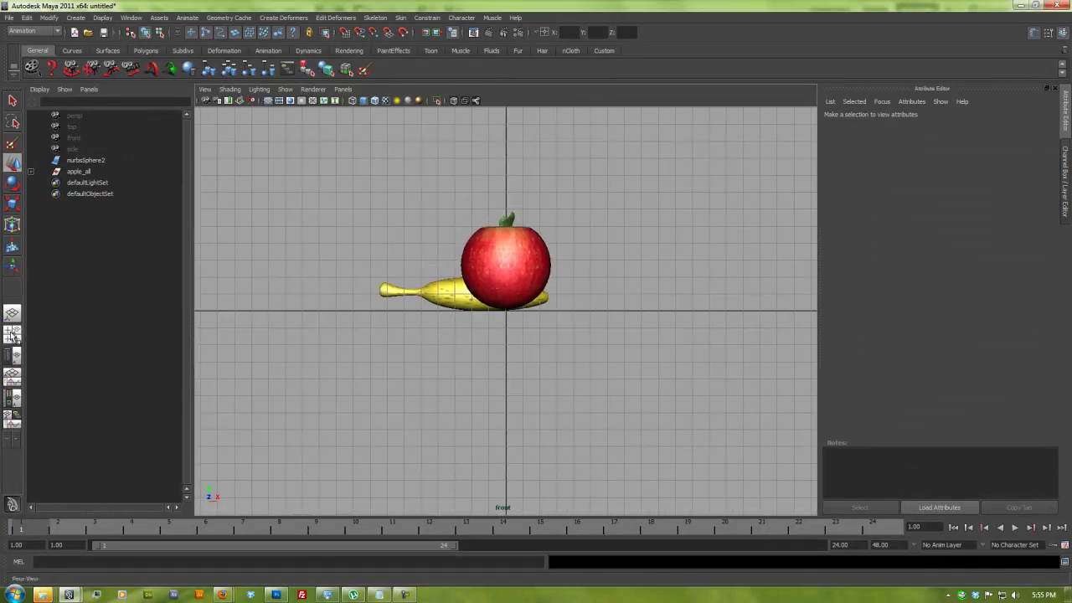
{"action": "left_click", "coordinate": [11, 333]}
{"action": "mouse_move", "coordinate": [566, 438]}
{"action": "middle_mouse_down", "text": "alt"}
{"action": "mouse_move", "coordinate": [558, 432]}
{"action": "mouse_move", "coordinate": [567, 422]}
{"action": "mouse_move", "coordinate": [617, 424]}
{"action": "mouse_move", "coordinate": [568, 431]}
{"action": "middle_mouse_up", "text": "alt"}
{"action": "key", "text": "w"}
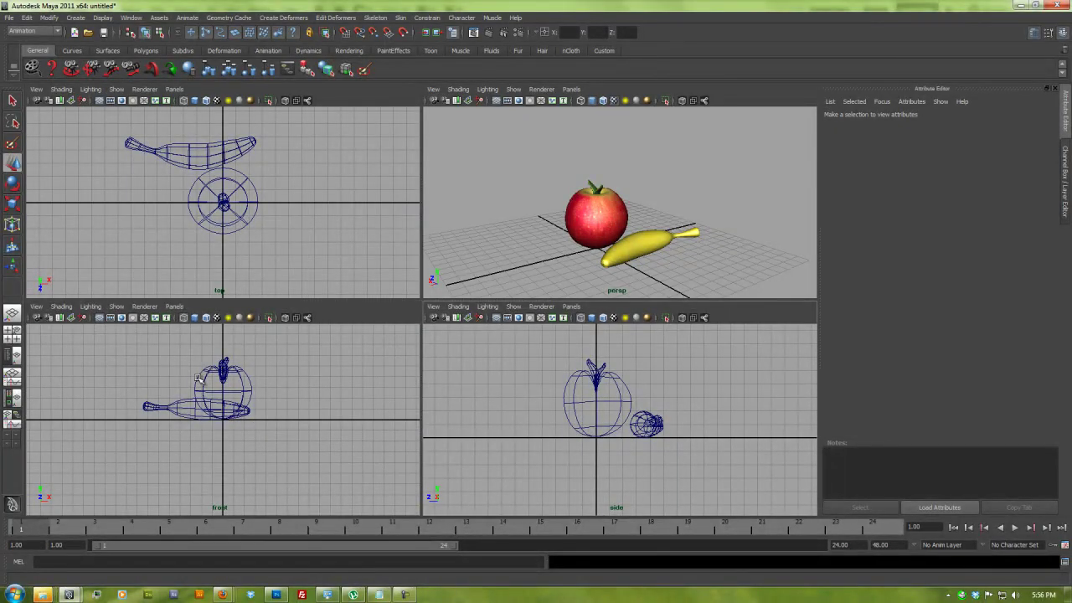
Draw a CV curve in the side view for a plate profile, from the vertical axis out to a raised rim and back beneath to the axis.
{"action": "key", "text": "space"}
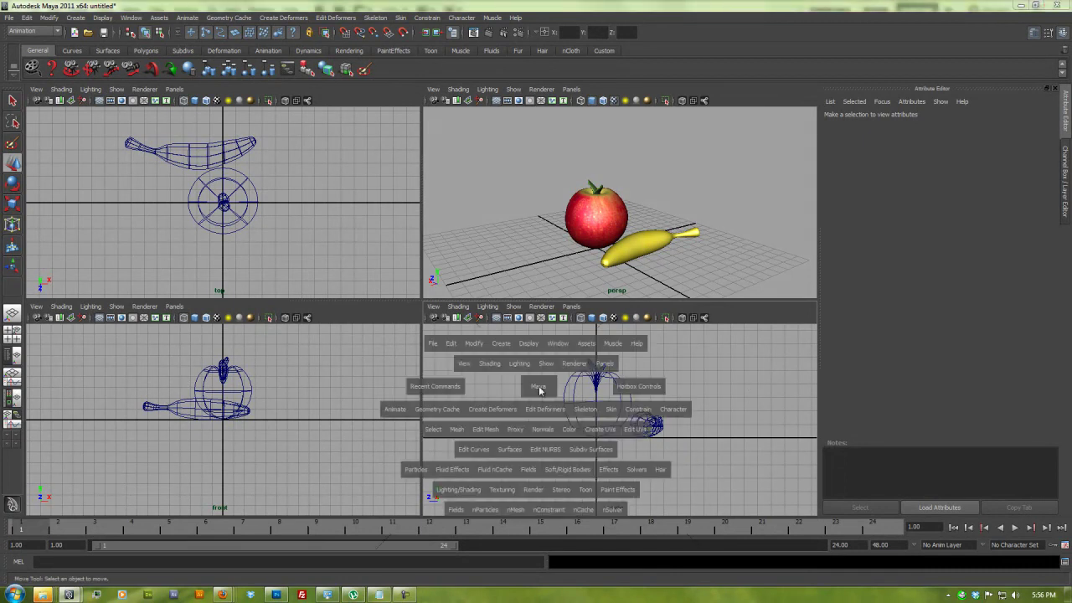
{"action": "left_click_drag", "start_coordinate": [502, 344], "coordinate": [520, 432]}
{"action": "scroll", "coordinate": [537, 424], "scroll_direction": "up", "scroll_amount": 2}
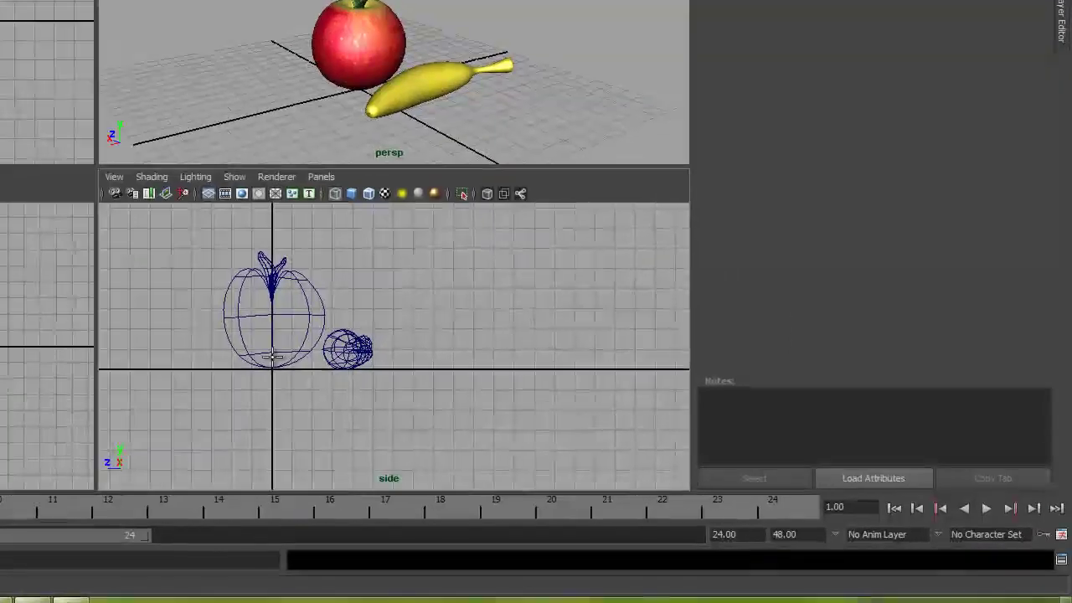
{"action": "left_click", "coordinate": [539, 428]}
{"action": "left_click", "coordinate": [557, 428]}
{"action": "left_click", "coordinate": [379, 359]}
{"action": "left_click", "coordinate": [452, 358]}
{"action": "left_click", "coordinate": [485, 358]}
{"action": "left_click", "coordinate": [506, 344]}
{"action": "left_click", "coordinate": [526, 336]}
{"action": "left_click", "coordinate": [544, 334]}
{"action": "left_click", "coordinate": [572, 339]}
{"action": "left_click", "coordinate": [558, 346]}
{"action": "left_click", "coordinate": [525, 356]}
{"action": "left_click", "coordinate": [499, 368]}
{"action": "left_click", "coordinate": [483, 381]}
{"action": "left_click", "coordinate": [429, 381]}
{"action": "left_click", "coordinate": [350, 381]}
{"action": "left_click", "coordinate": [273, 382]}
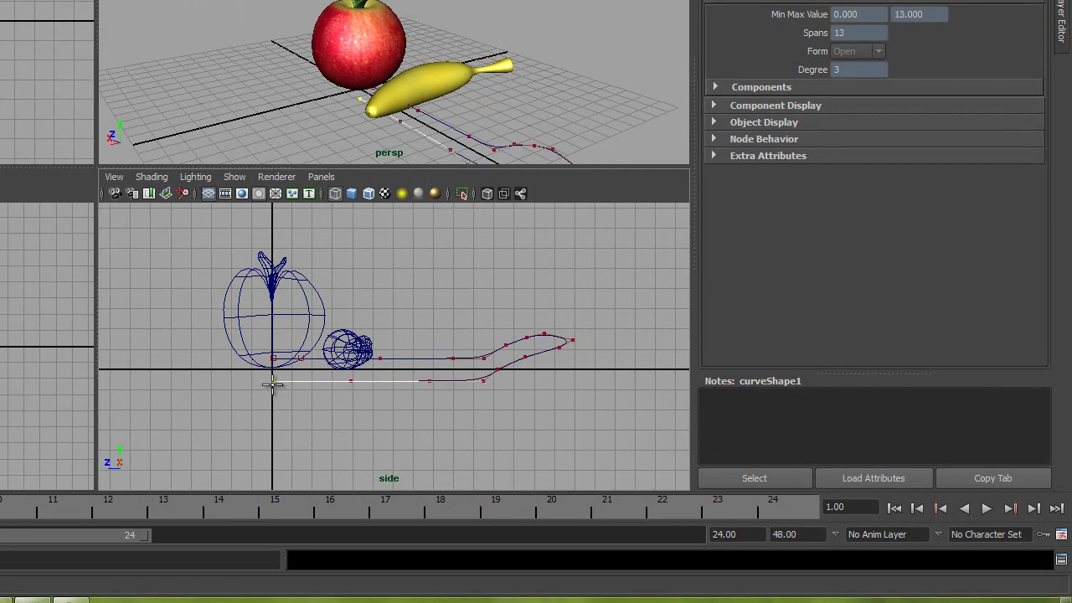
{"action": "key", "text": "Return"}
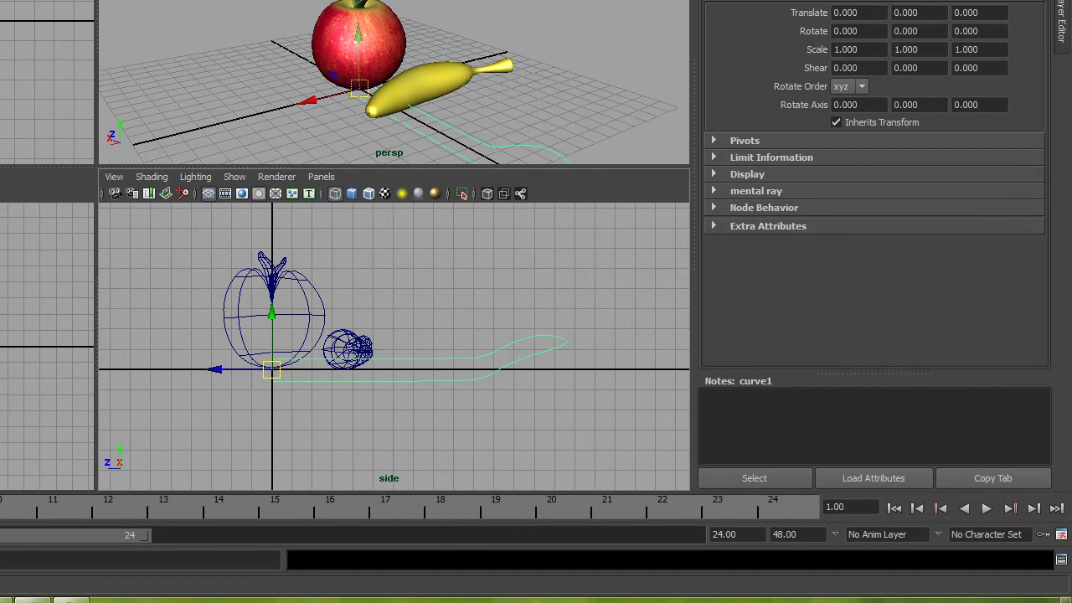
Flatten the plate profile curve to a Y scale of about 0.59 and revolve it into a plate surface.
{"action": "key", "text": "r"}
{"action": "left_click_drag", "start_coordinate": [275, 298], "coordinate": [276, 324]}
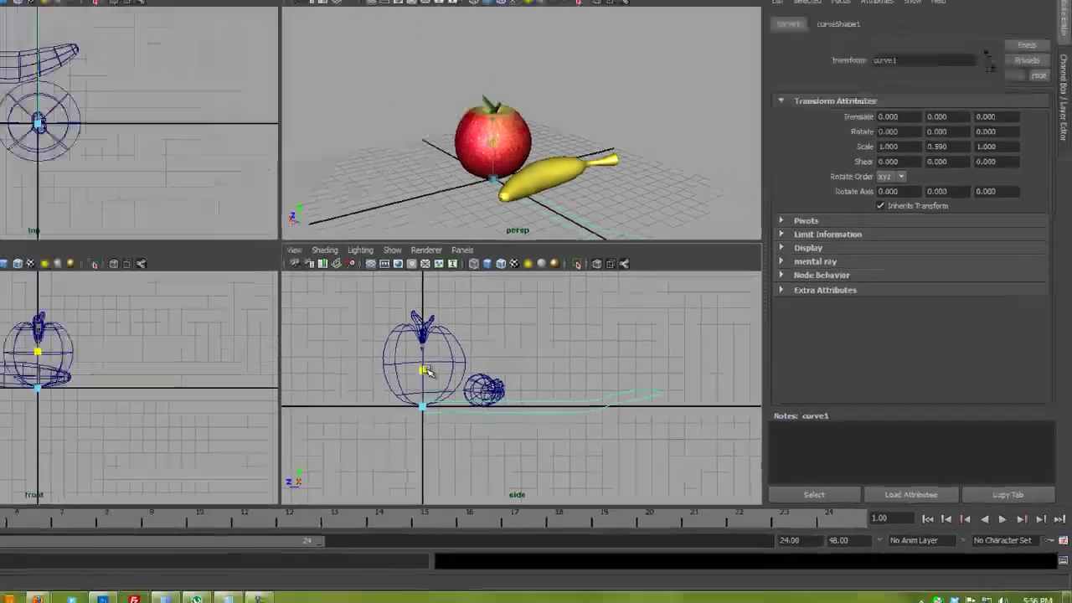
{"action": "key", "text": "space"}
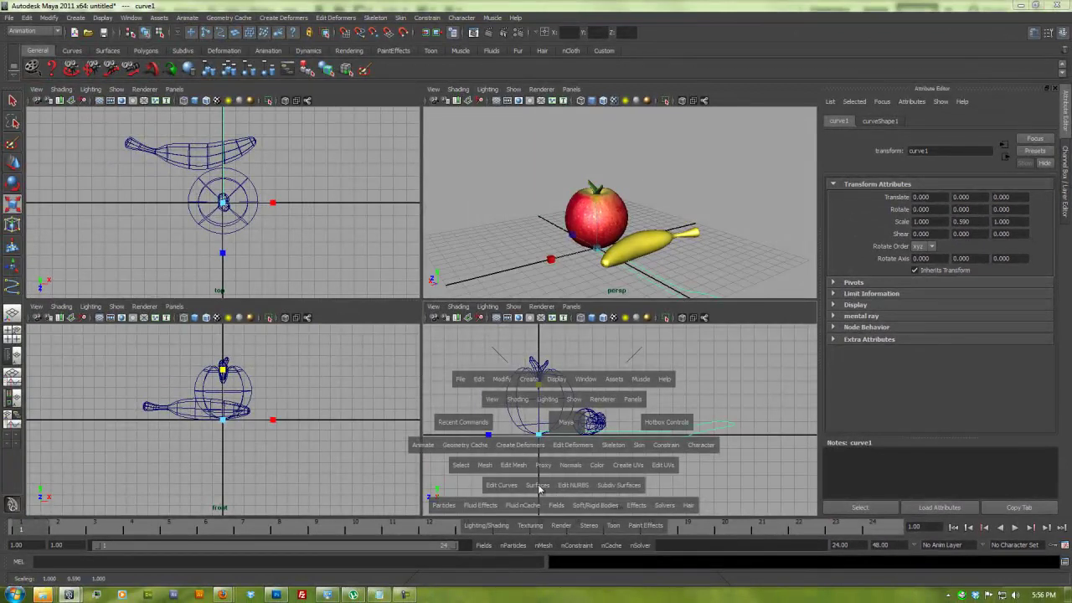
{"action": "left_click", "coordinate": [538, 485]}
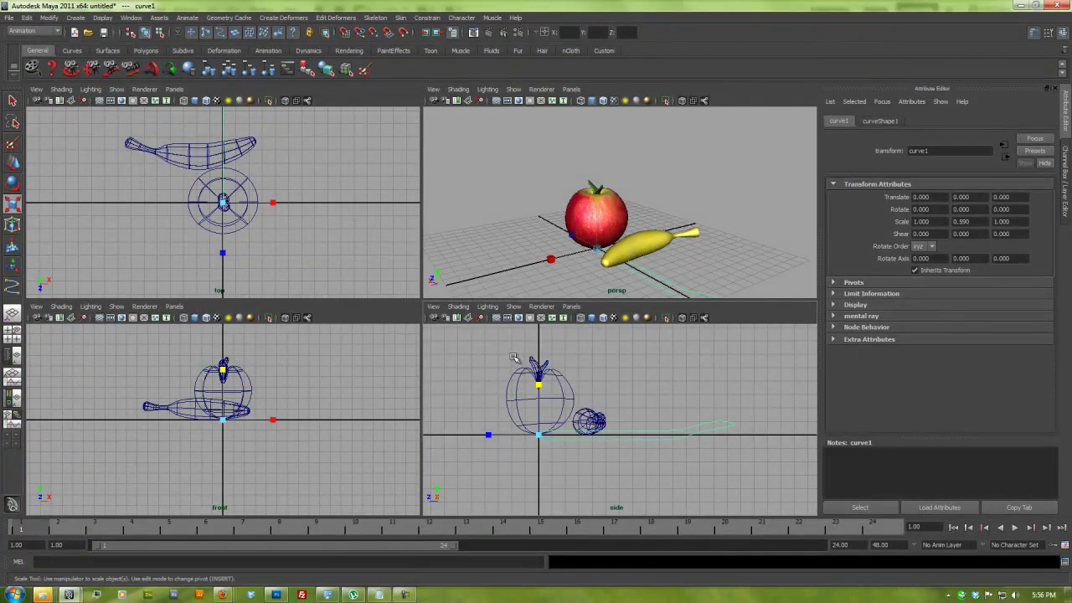
{"action": "key", "text": "space"}
{"action": "left_click", "coordinate": [484, 420]}
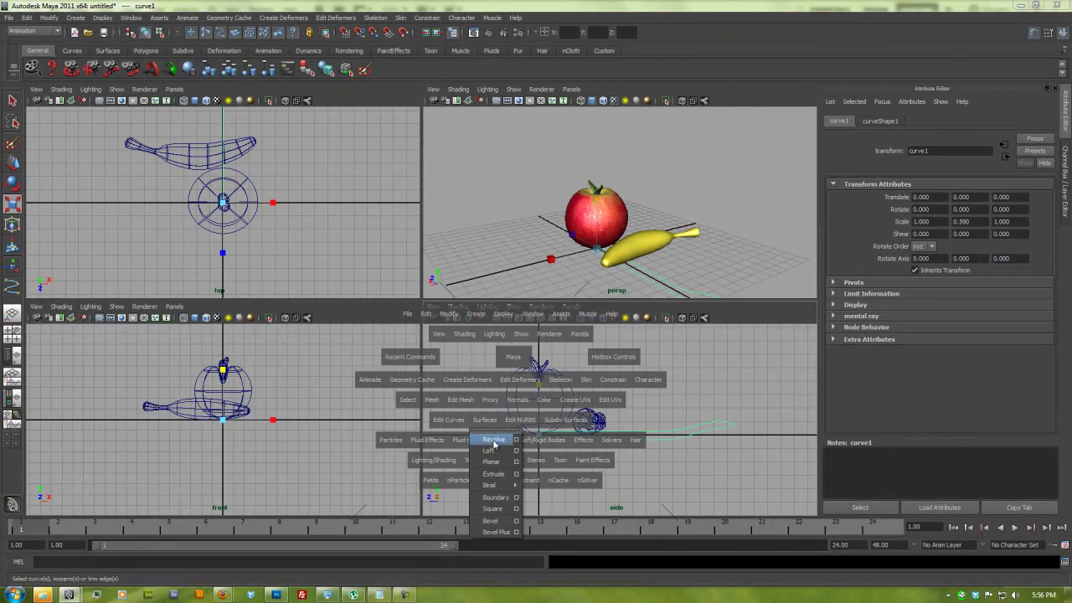
{"action": "left_click", "coordinate": [488, 442]}
Raise the banana to about 1.295 in Y and enlarge it uniformly to a scale of about 1.264, 6.342, 1.264.
{"action": "right_click_drag", "start_coordinate": [638, 184], "coordinate": [610, 256], "text": "alt"}
{"action": "left_click", "coordinate": [608, 249]}
{"action": "left_click_drag", "start_coordinate": [609, 248], "coordinate": [634, 234], "text": "alt"}
{"action": "left_click", "coordinate": [633, 234]}
{"action": "key", "text": "w"}
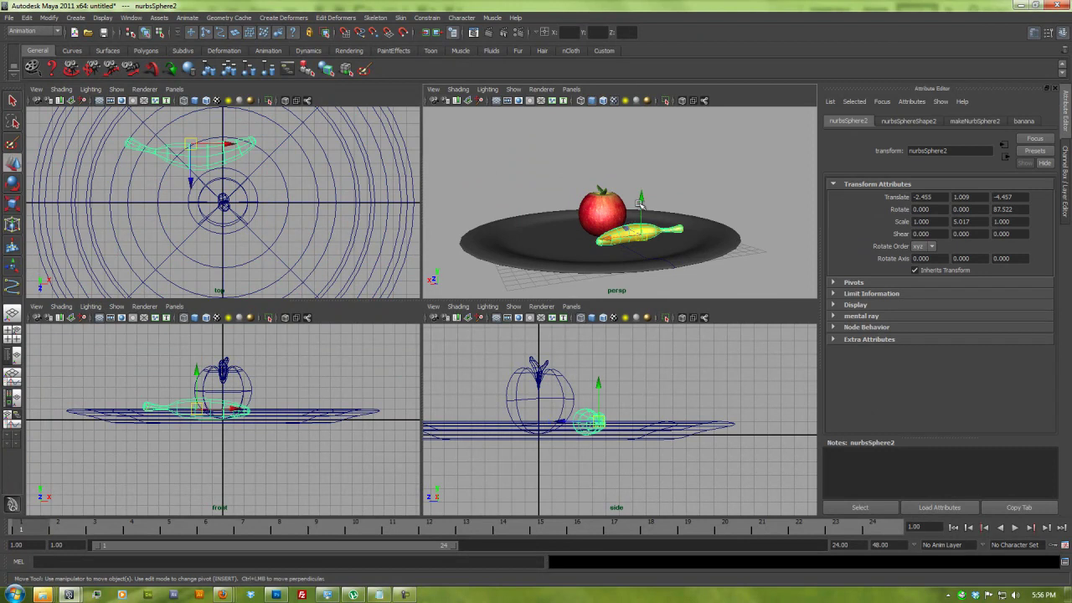
{"action": "key", "text": "e"}
{"action": "key", "text": "r"}
{"action": "left_click_drag", "start_coordinate": [640, 235], "coordinate": [653, 234]}
{"action": "left_click", "coordinate": [566, 178]}
{"action": "left_click_drag", "start_coordinate": [566, 178], "coordinate": [609, 237], "text": "alt"}
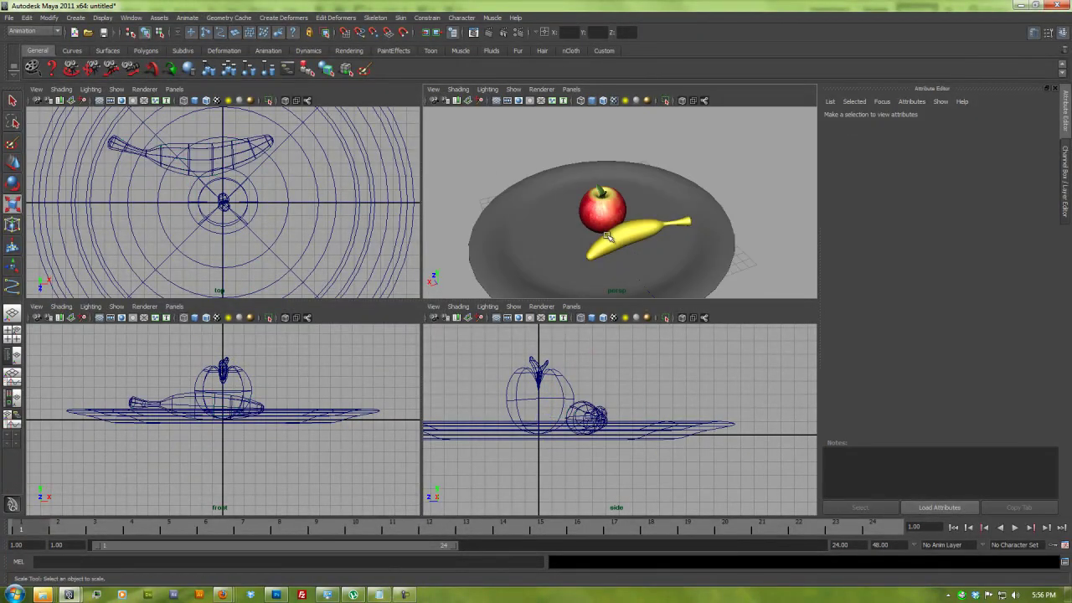
Create a display layer from the apple_all group and the banana, and hide that layer.
{"action": "key", "text": "ctrl+a"}
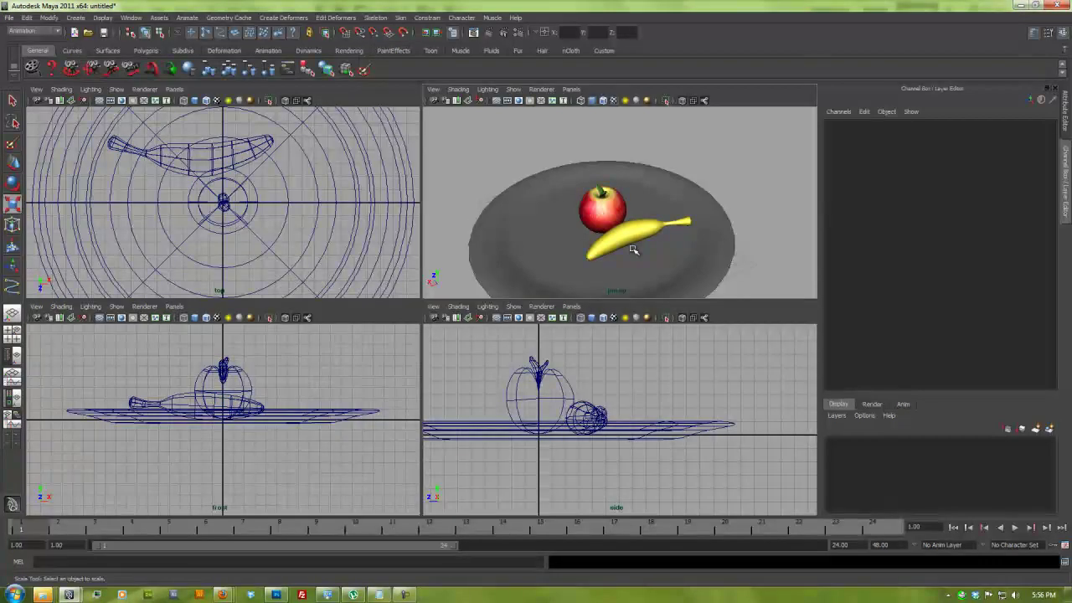
{"action": "key", "text": "ctrl+a"}
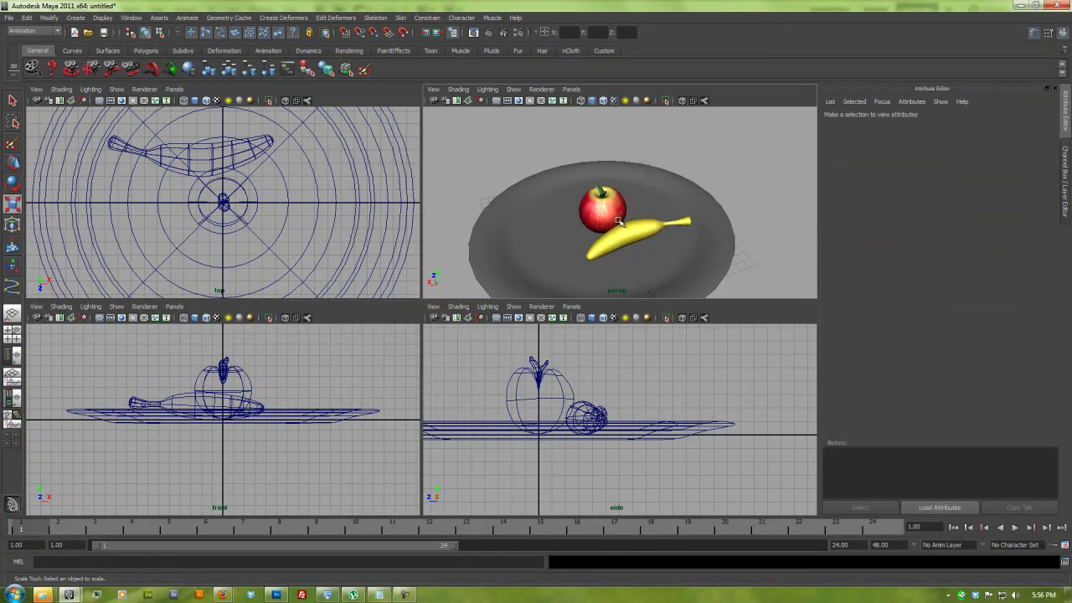
{"action": "left_click", "coordinate": [613, 218]}
{"action": "key", "text": "Up"}
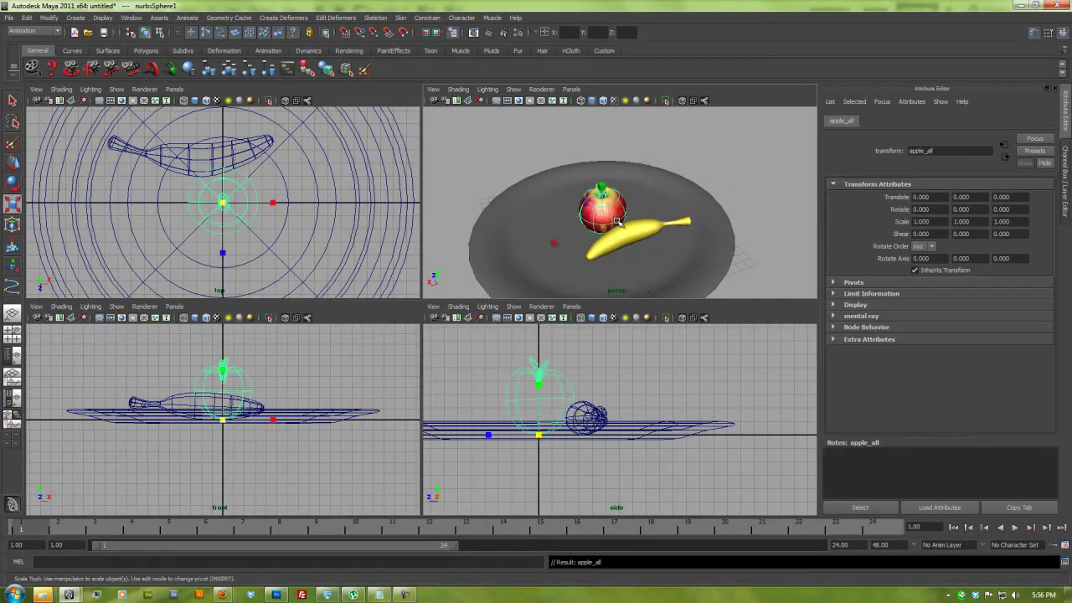
{"action": "left_click", "coordinate": [627, 235], "text": "shift"}
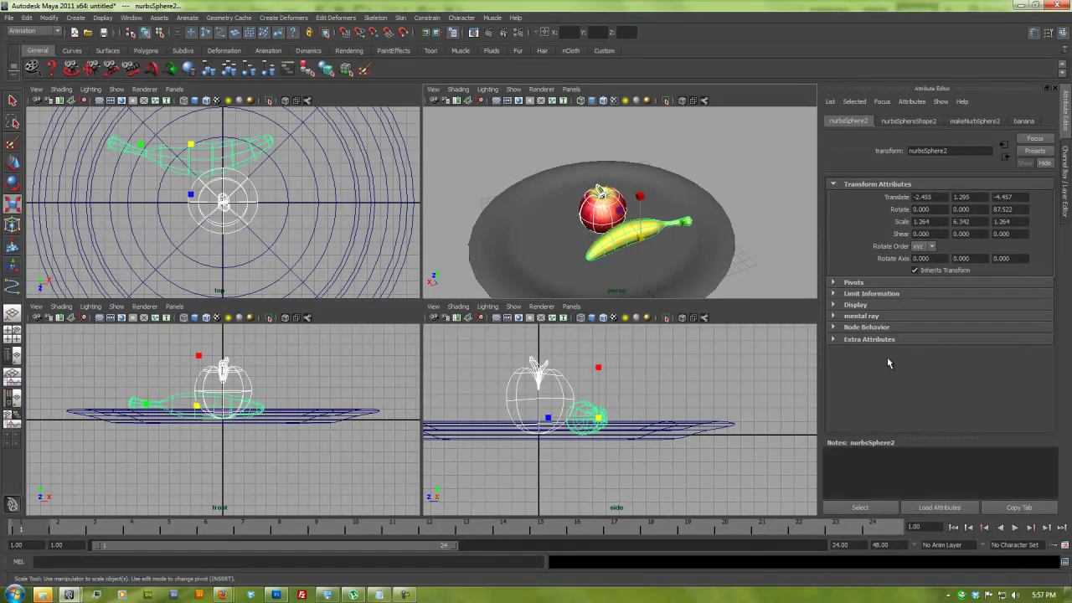
{"action": "key", "text": "ctrl+a"}
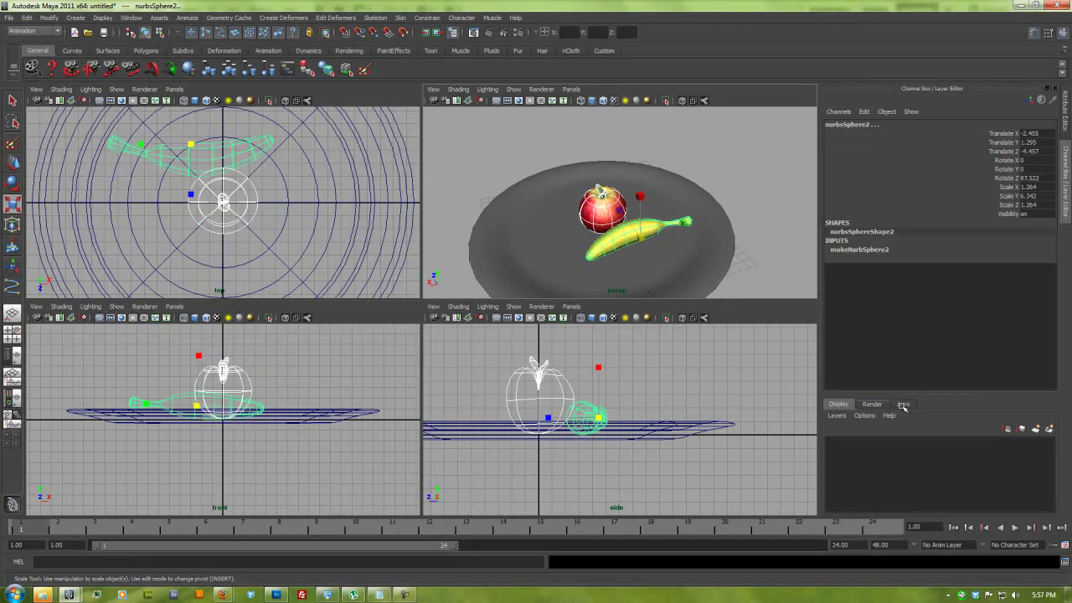
{"action": "left_click", "coordinate": [836, 416]}
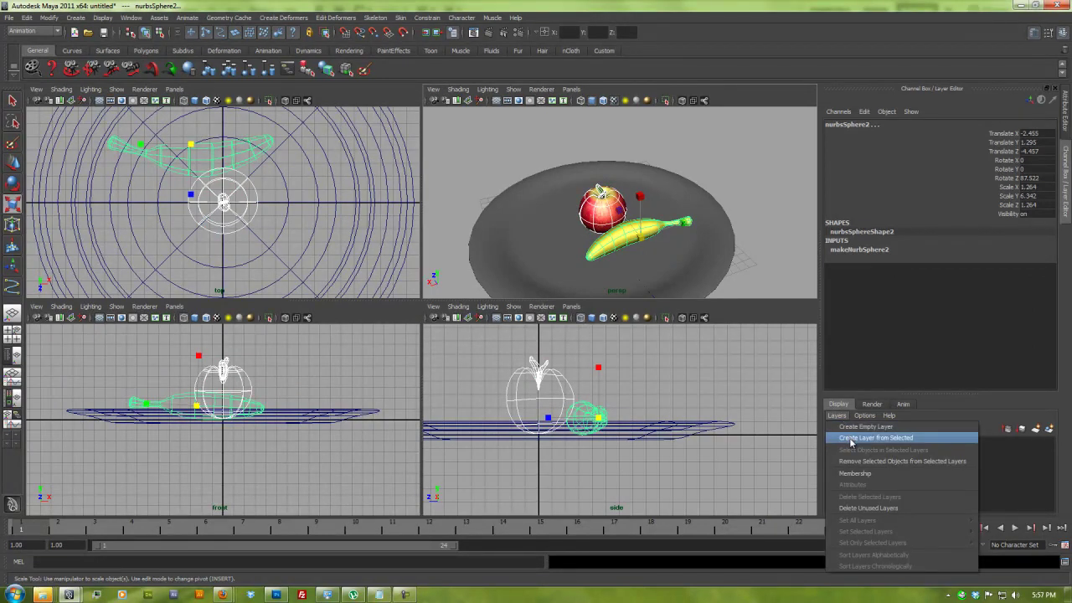
{"action": "left_click", "coordinate": [851, 439]}
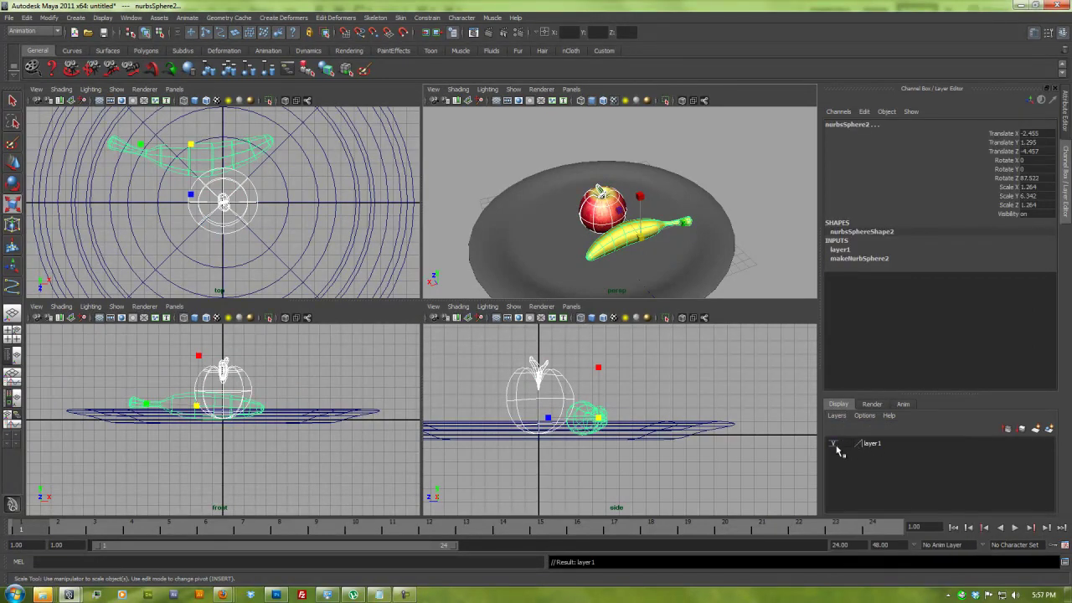
{"action": "left_click", "coordinate": [834, 443]}
{"action": "left_click", "coordinate": [794, 246]}
{"action": "left_click_drag", "start_coordinate": [656, 232], "coordinate": [596, 235], "text": "alt"}
Return to the Hypershade, render and perspective layout and create another Blinn material.
{"action": "key", "text": "space"}
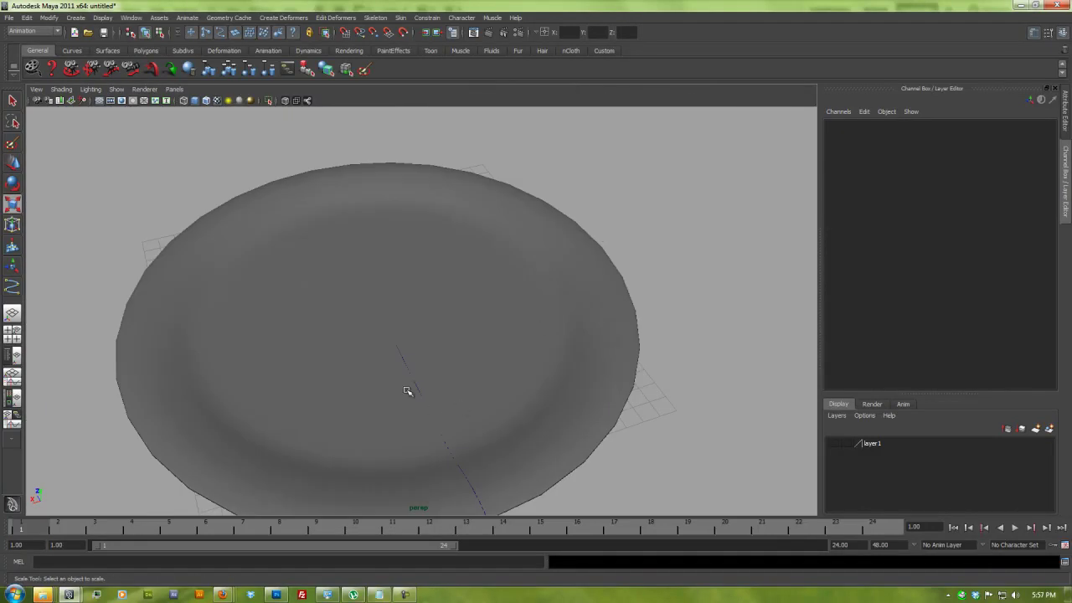
{"action": "key", "text": "space"}
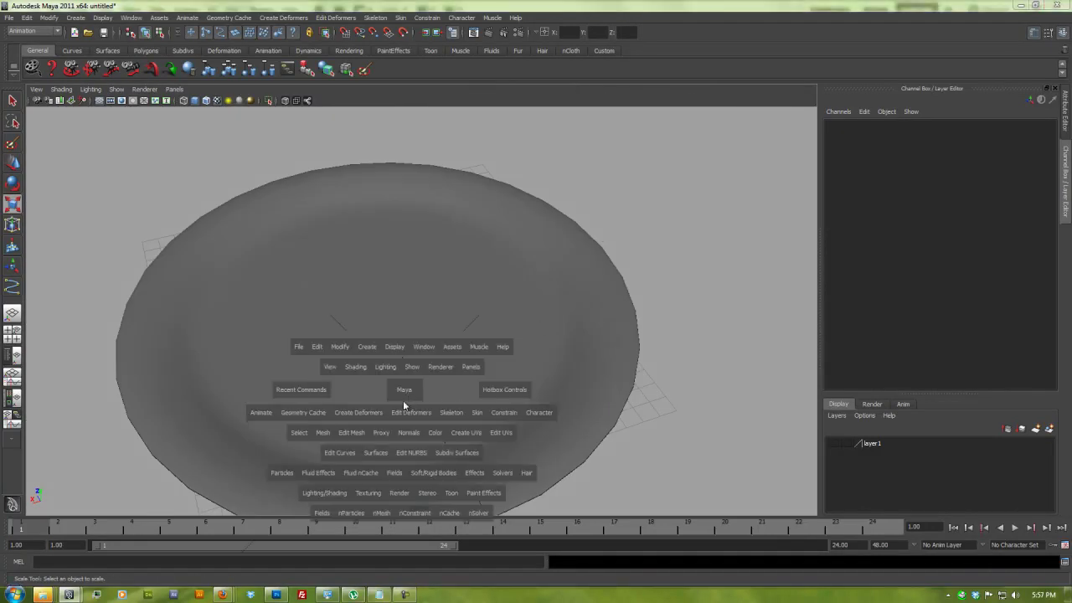
{"action": "left_click", "coordinate": [404, 263]}
{"action": "left_click_drag", "start_coordinate": [404, 265], "coordinate": [437, 249]}
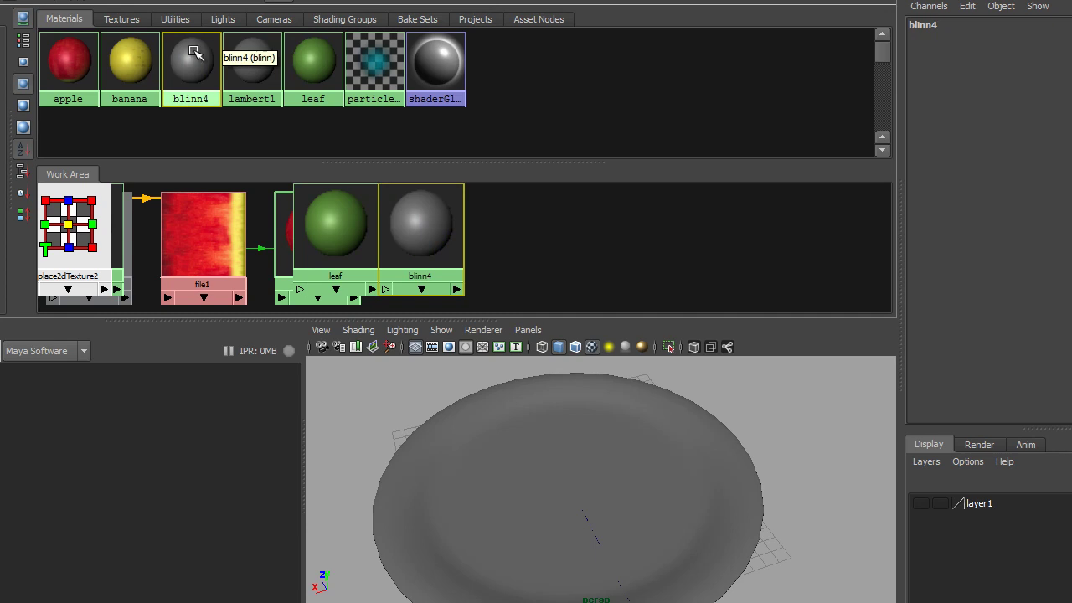
Rename the new Blinn material as plate and assign it to the revolved plate surface.
{"action": "double_click", "coordinate": [1046, 65]}
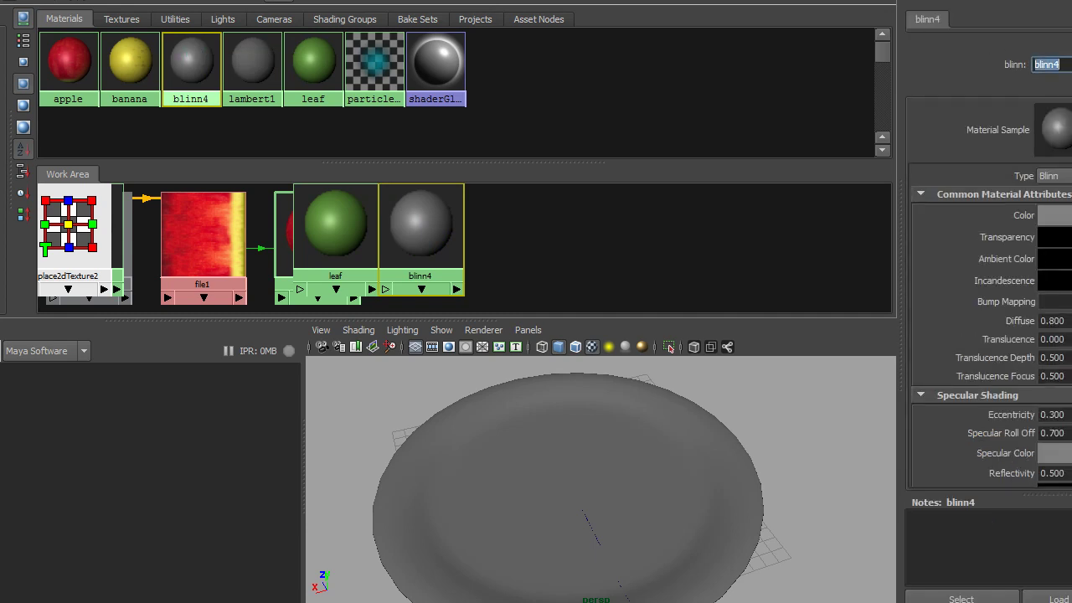
{"action": "type", "text": "plate"}
{"action": "key", "text": "Return"}
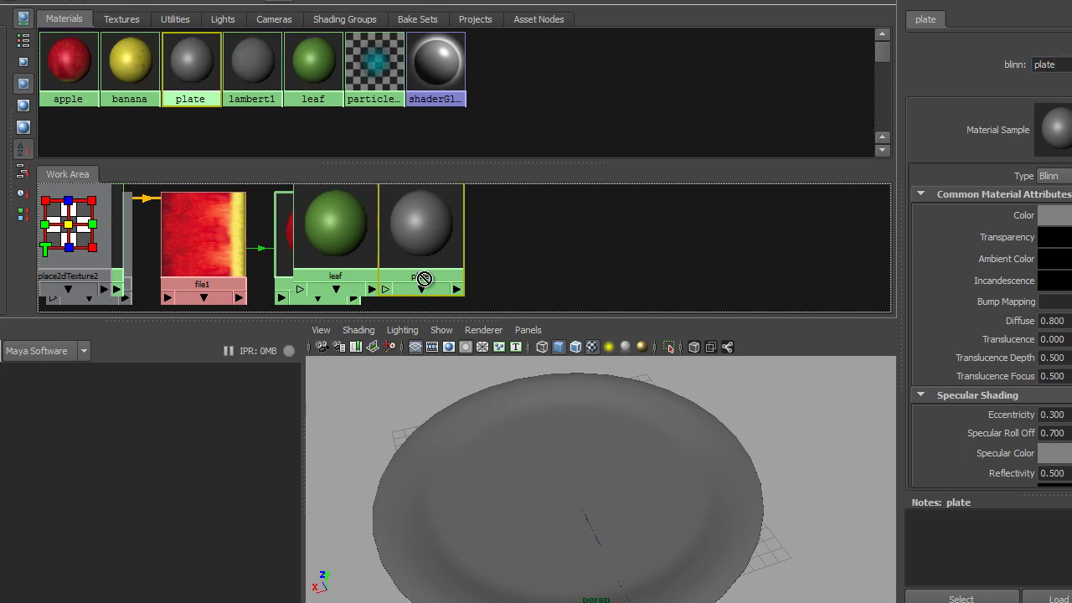
{"action": "left_click_drag", "start_coordinate": [767, 495], "coordinate": [727, 506], "text": "alt"}
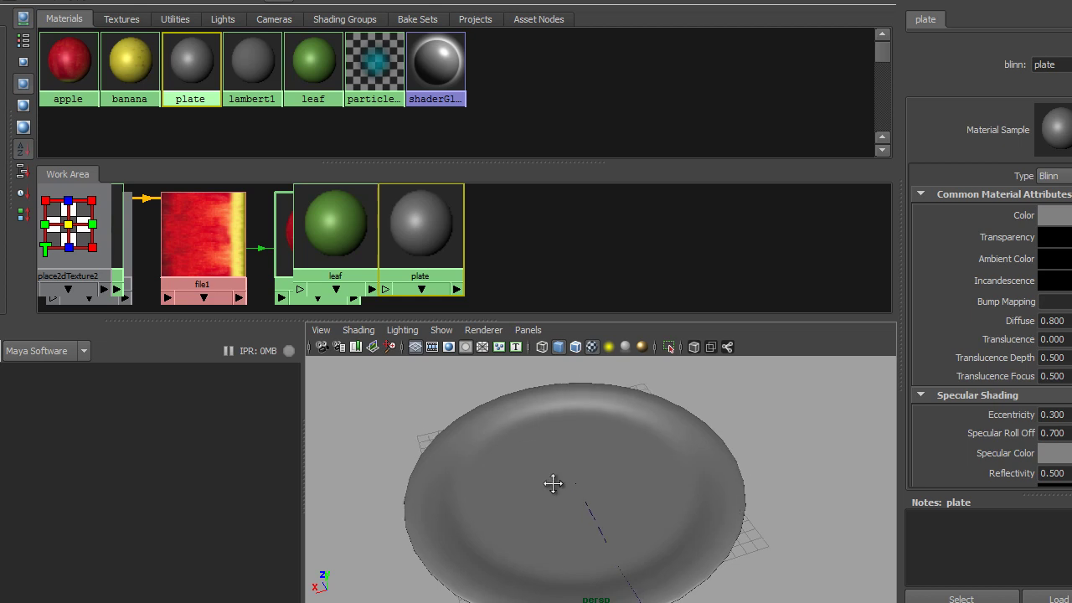
{"action": "middle_click_drag", "start_coordinate": [545, 488], "coordinate": [555, 472], "text": "alt"}
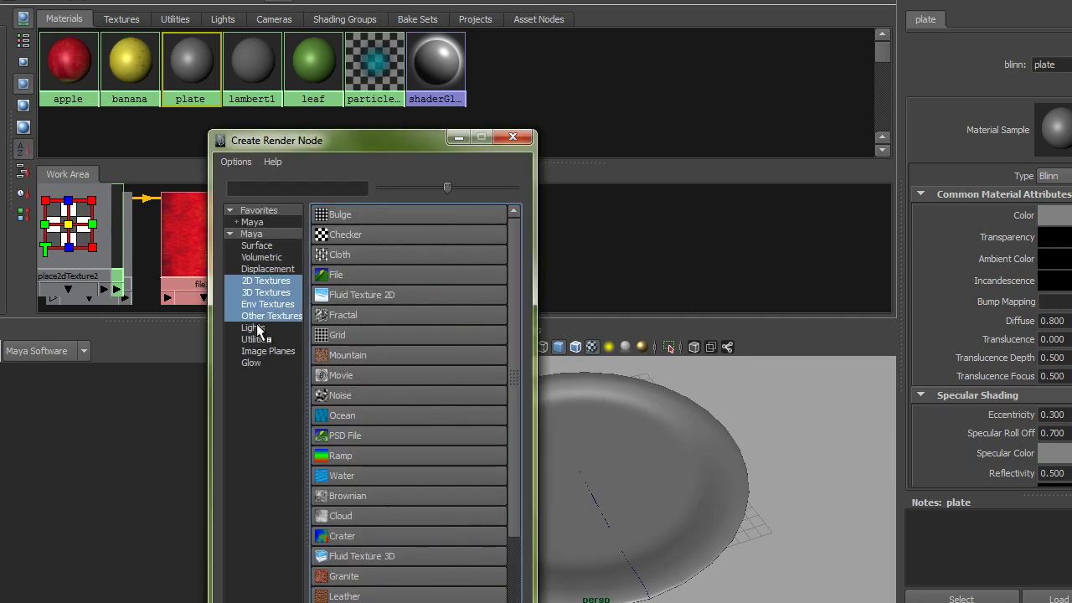
Map the plate material's color with a Projection utility node.
{"action": "left_click", "coordinate": [254, 338]}
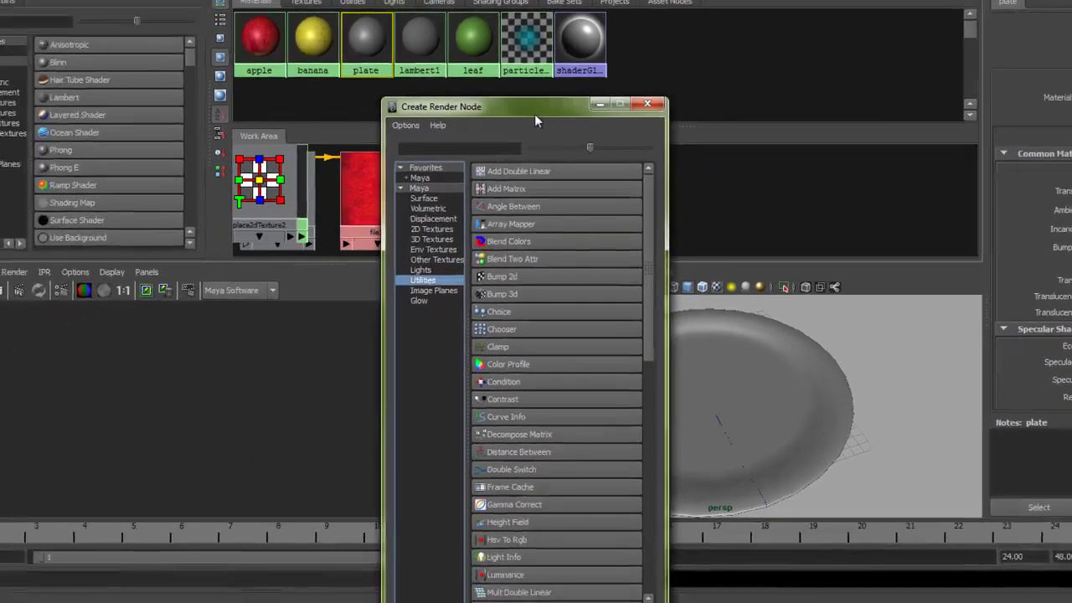
{"action": "left_click_drag", "start_coordinate": [536, 121], "coordinate": [522, 18]}
{"action": "left_click_drag", "start_coordinate": [631, 232], "coordinate": [626, 364]}
{"action": "left_click", "coordinate": [492, 338]}
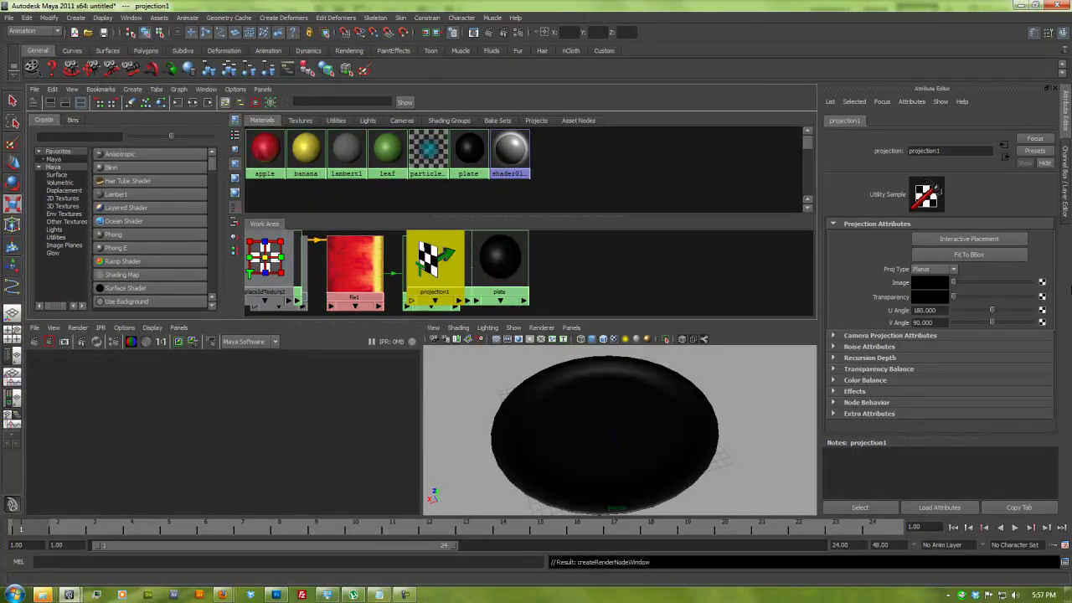
Map the projection's image with a File texture that loads plate.jpg from the sourceimages folder.
{"action": "left_click", "coordinate": [1043, 283]}
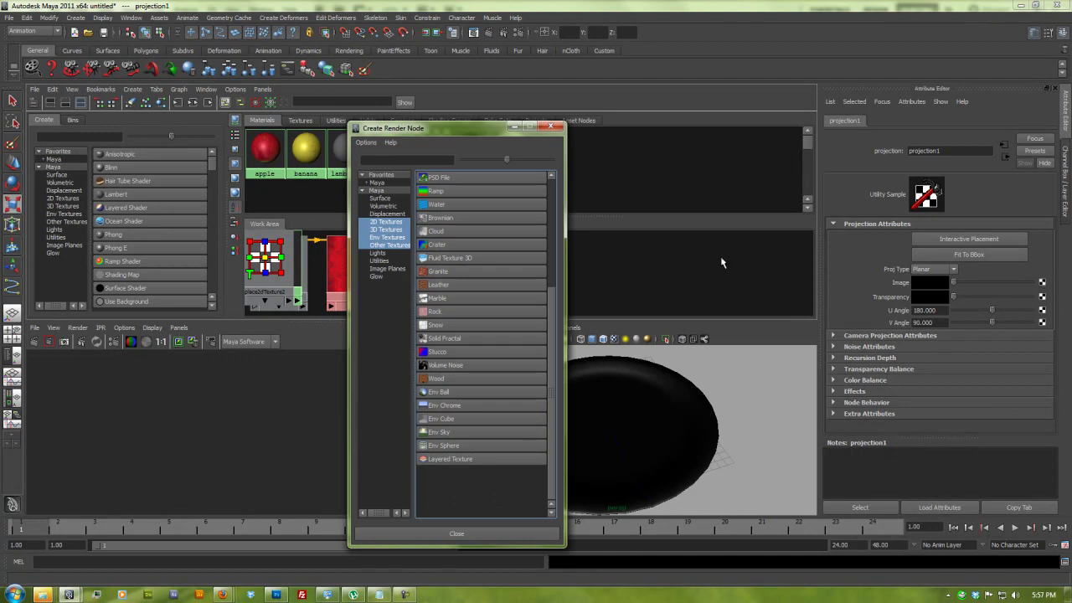
{"action": "scroll", "coordinate": [552, 304], "scroll_direction": "up", "scroll_amount": 5}
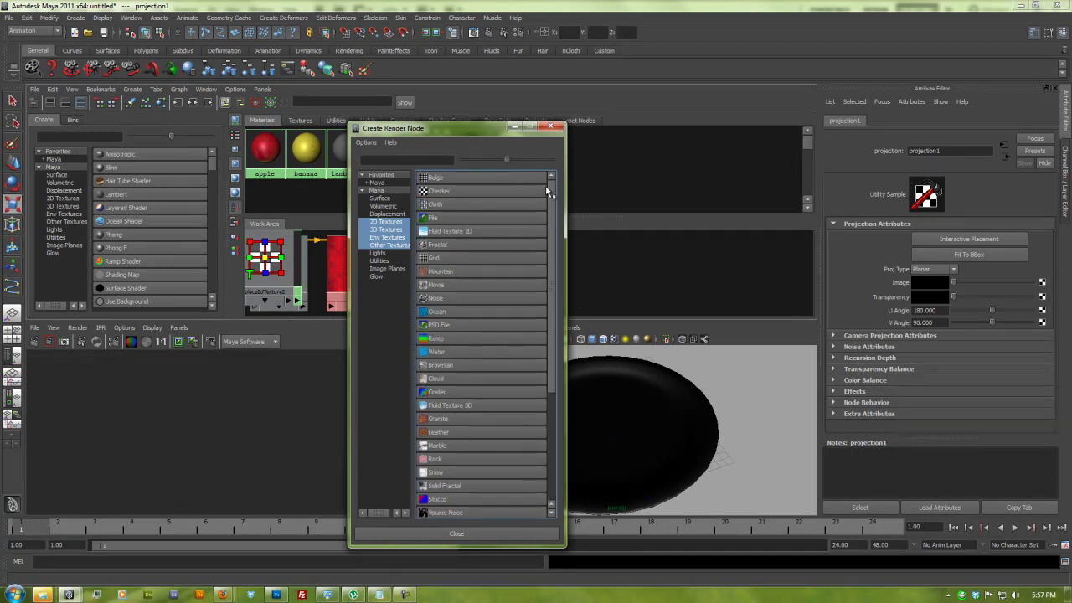
{"action": "left_click", "coordinate": [433, 218]}
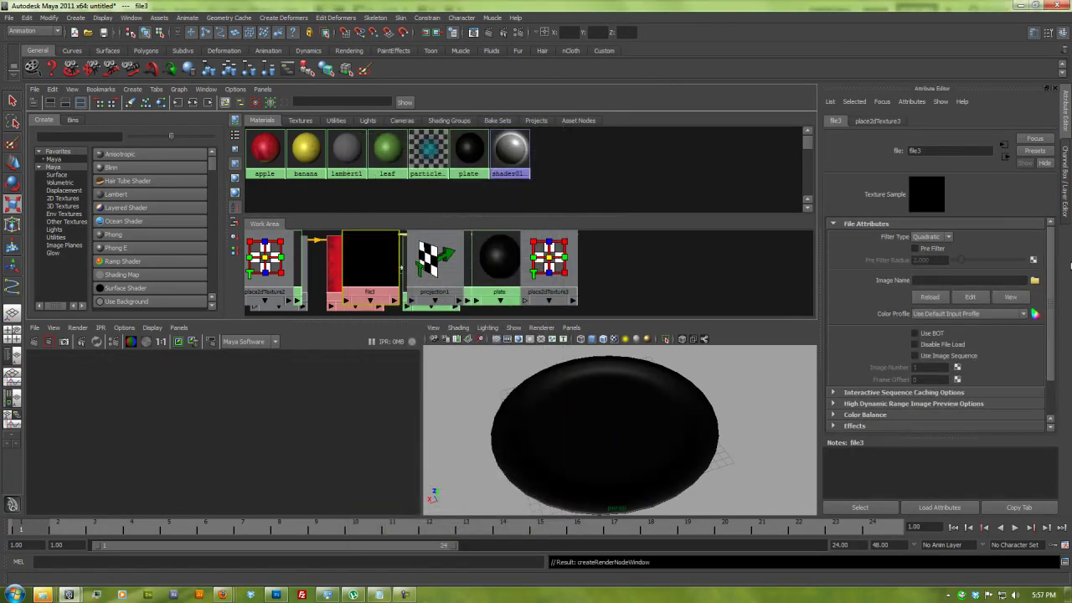
{"action": "left_click", "coordinate": [1035, 282]}
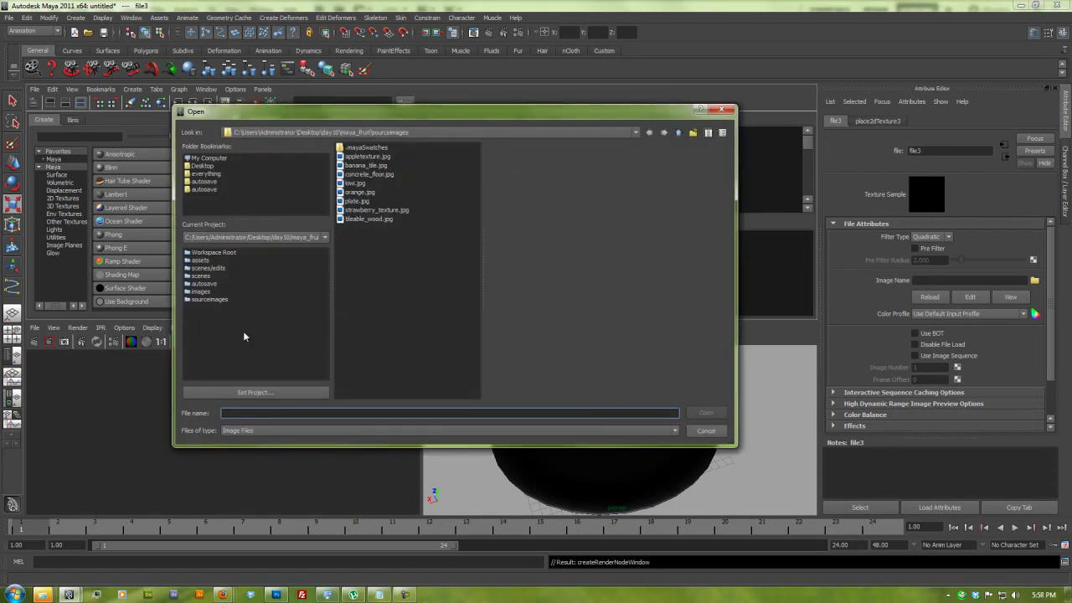
{"action": "left_click", "coordinate": [357, 202]}
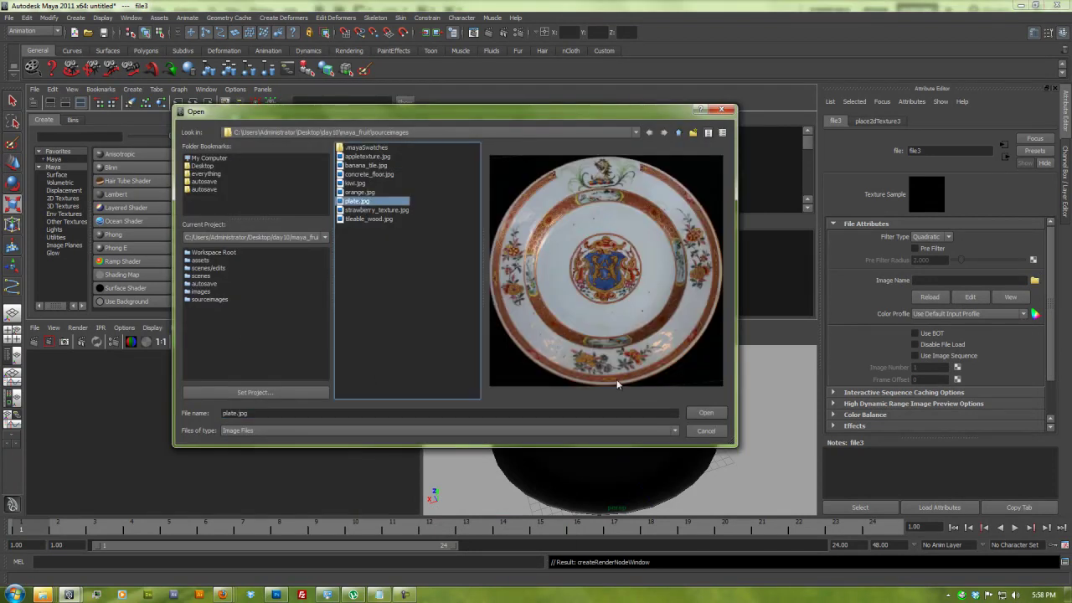
{"action": "left_click", "coordinate": [704, 412]}
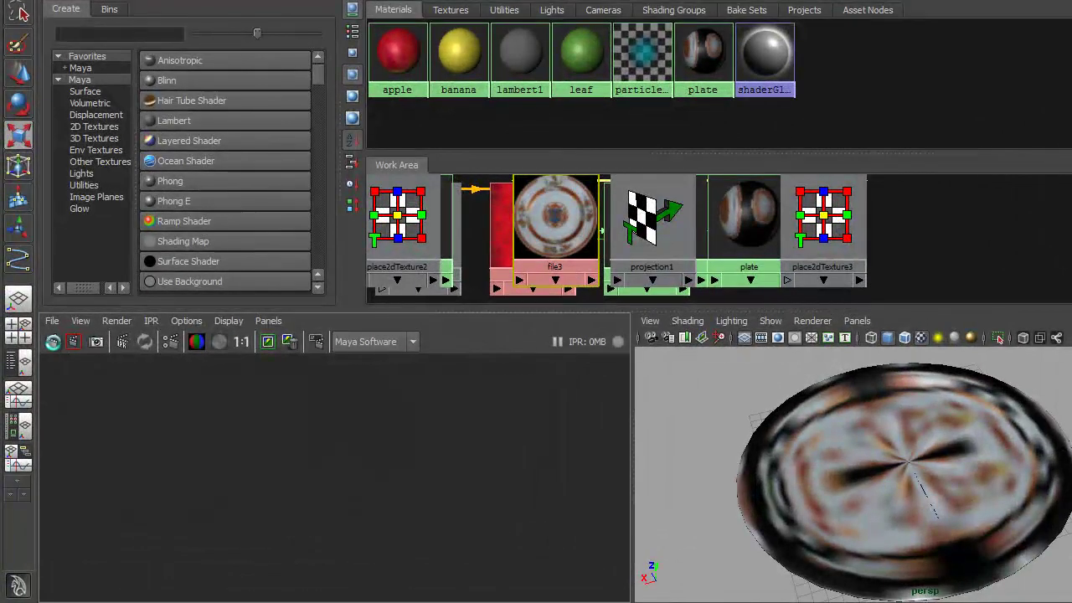
Render the plate and graph the plate material's shading network in the work area.
{"action": "left_click", "coordinate": [52, 342]}
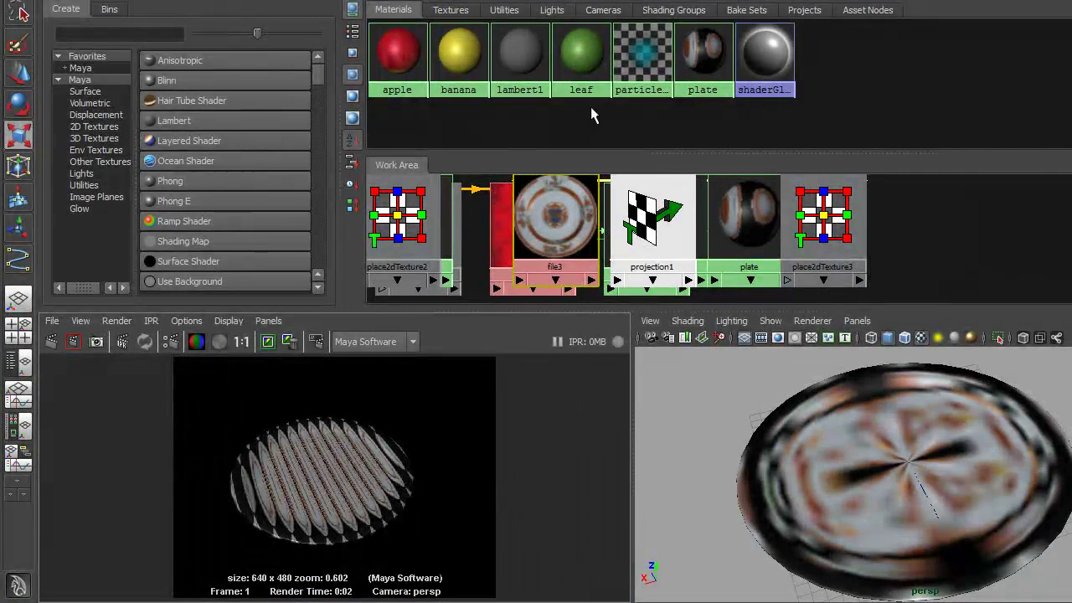
{"action": "right_click", "coordinate": [695, 52]}
{"action": "left_click", "coordinate": [699, 93]}
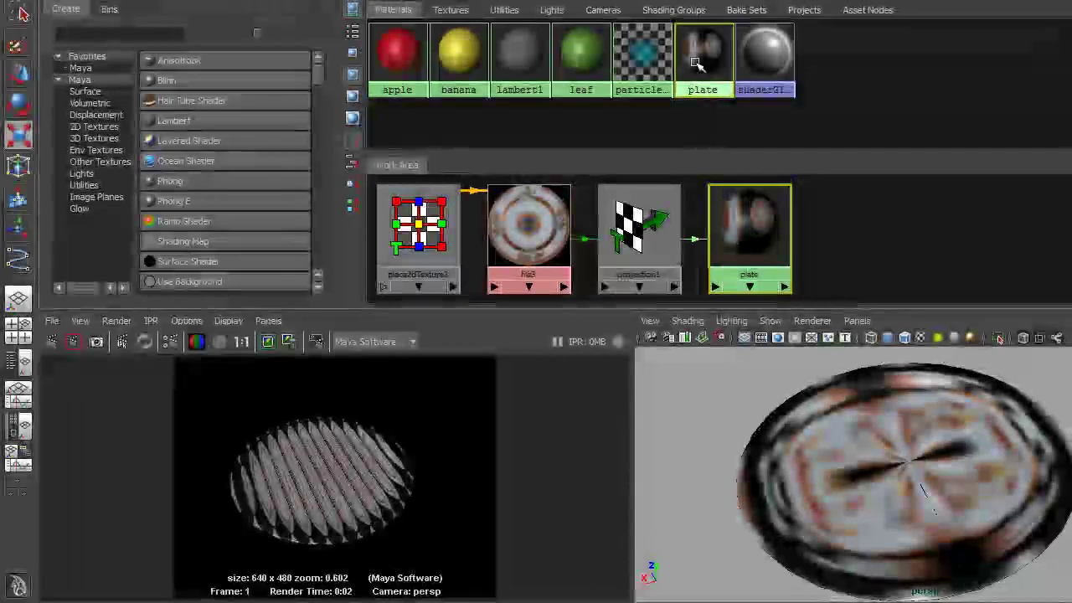
Create a 3D placement node for the plate's planar projection.
{"action": "left_click", "coordinate": [645, 247]}
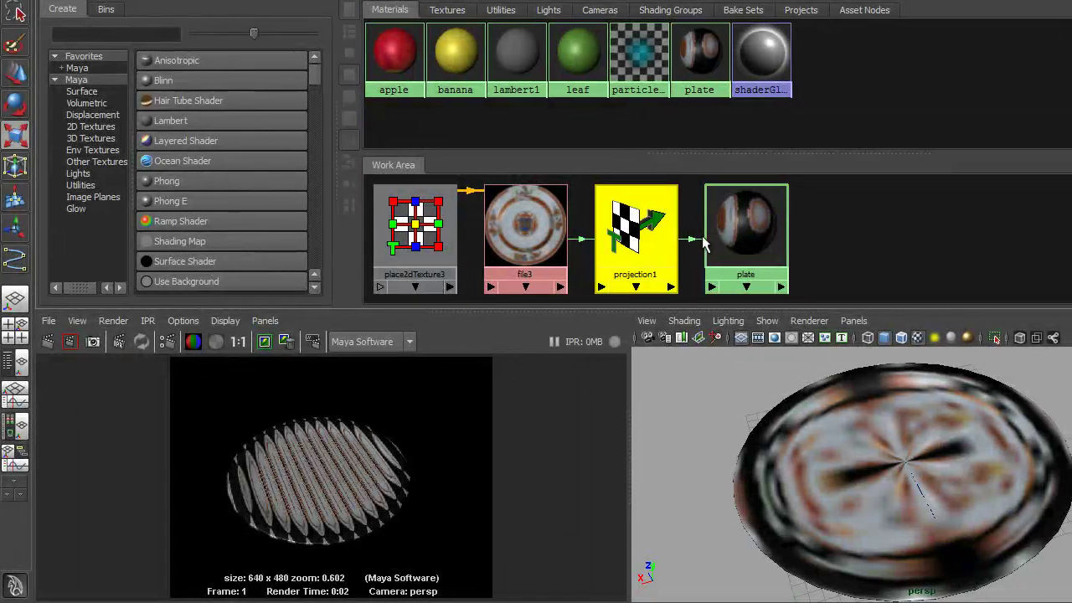
{"action": "key", "text": "t"}
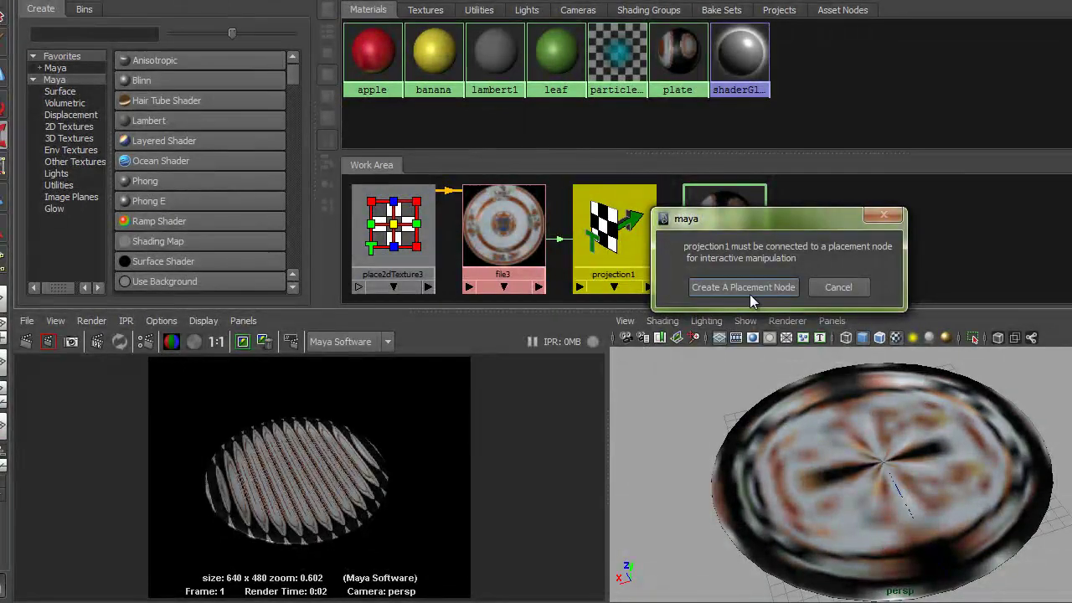
{"action": "left_click", "coordinate": [744, 287]}
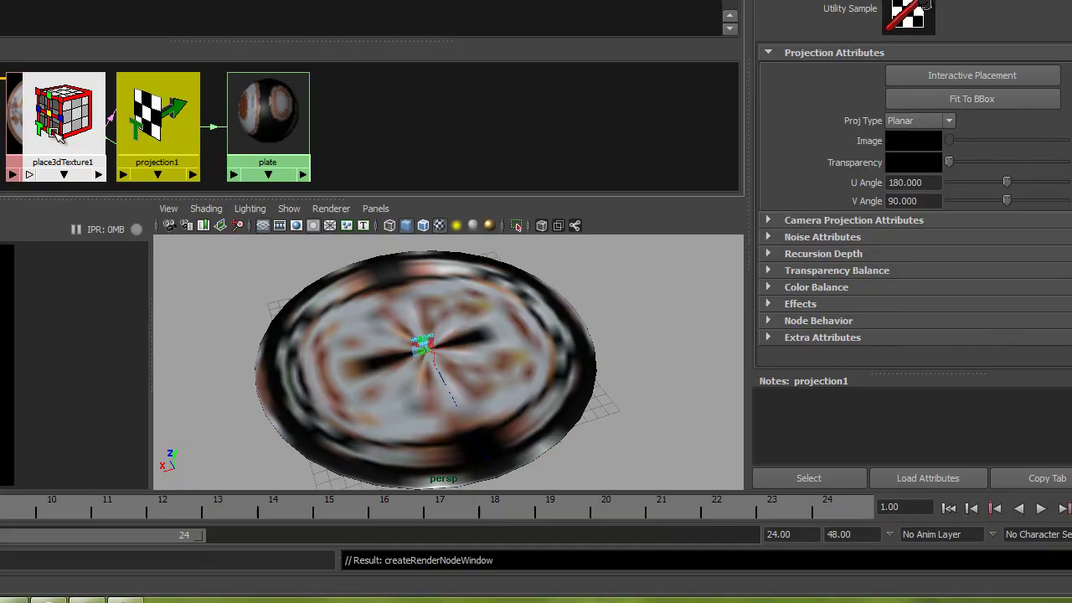
Rotate the projection's 3D placement node 90 degrees in X.
{"action": "left_click", "coordinate": [89, 126]}
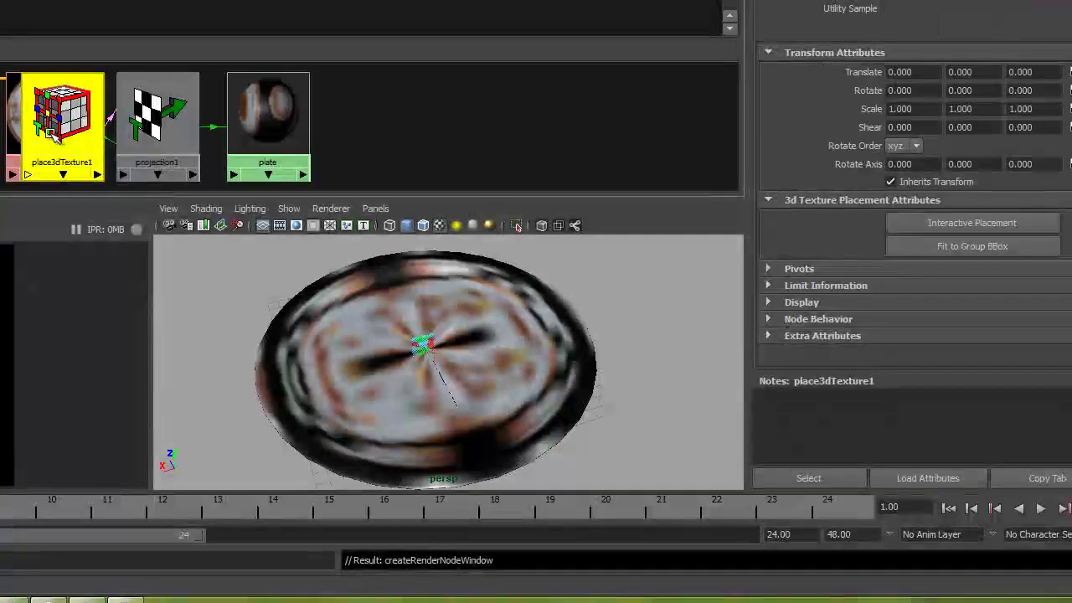
{"action": "left_click_drag", "start_coordinate": [933, 92], "coordinate": [868, 83]}
{"action": "type", "text": "90"}
{"action": "key", "text": "Return"}
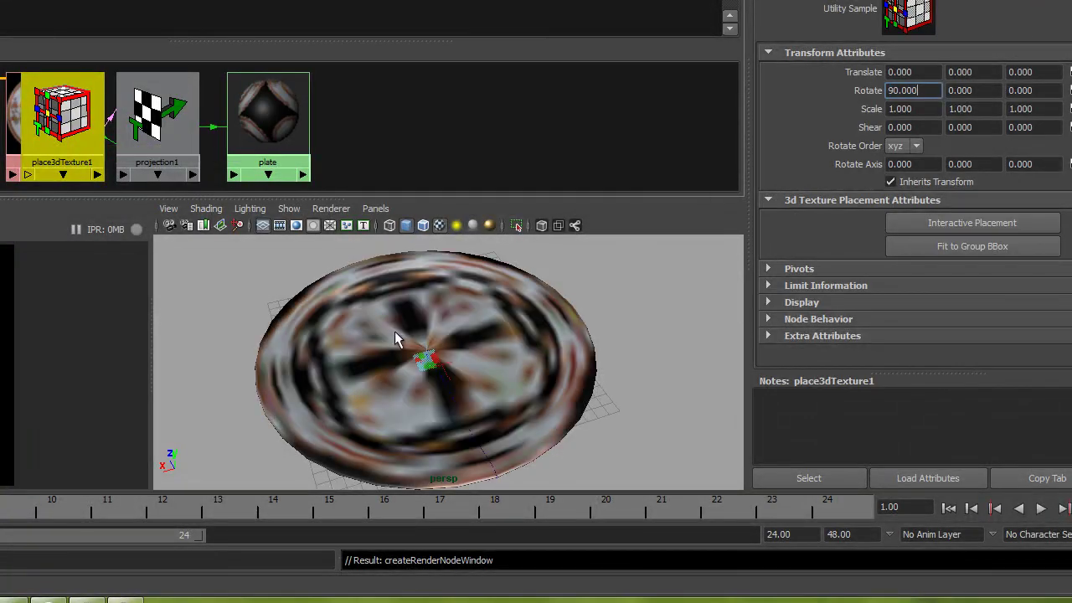
Enlarge the planar projection to a scale of about 15.013 in X and Y so the image covers the whole plate.
{"action": "scroll", "coordinate": [511, 343], "scroll_direction": "up", "scroll_amount": 5}
{"action": "key", "text": "space"}
{"action": "scroll", "coordinate": [192, 182], "scroll_direction": "down", "scroll_amount": 3}
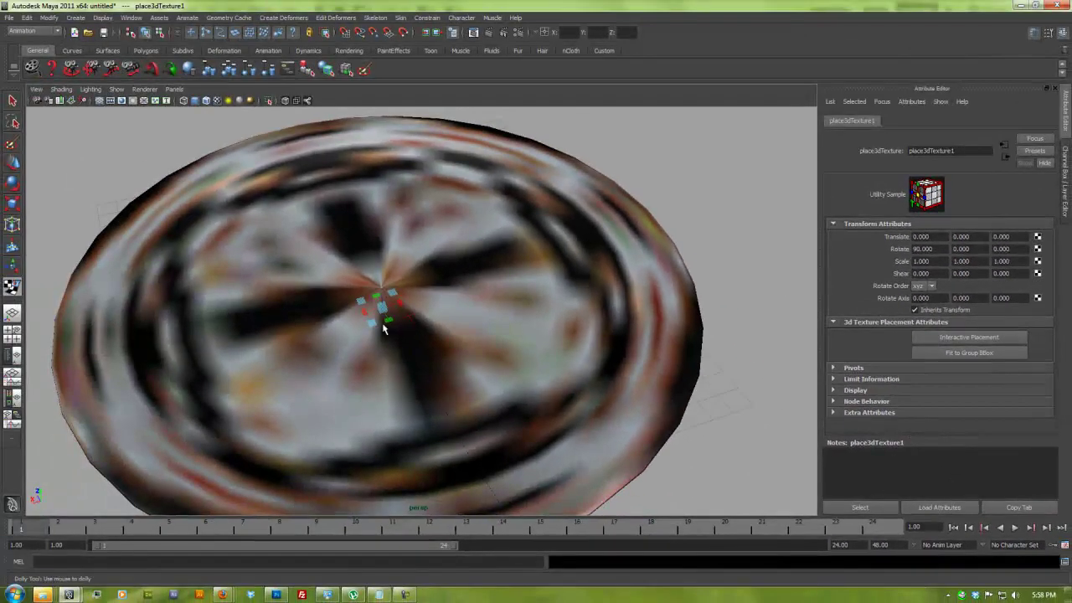
{"action": "left_click_drag", "start_coordinate": [373, 326], "coordinate": [8, 586]}
{"action": "right_click_drag", "start_coordinate": [462, 299], "coordinate": [240, 390], "text": "alt"}
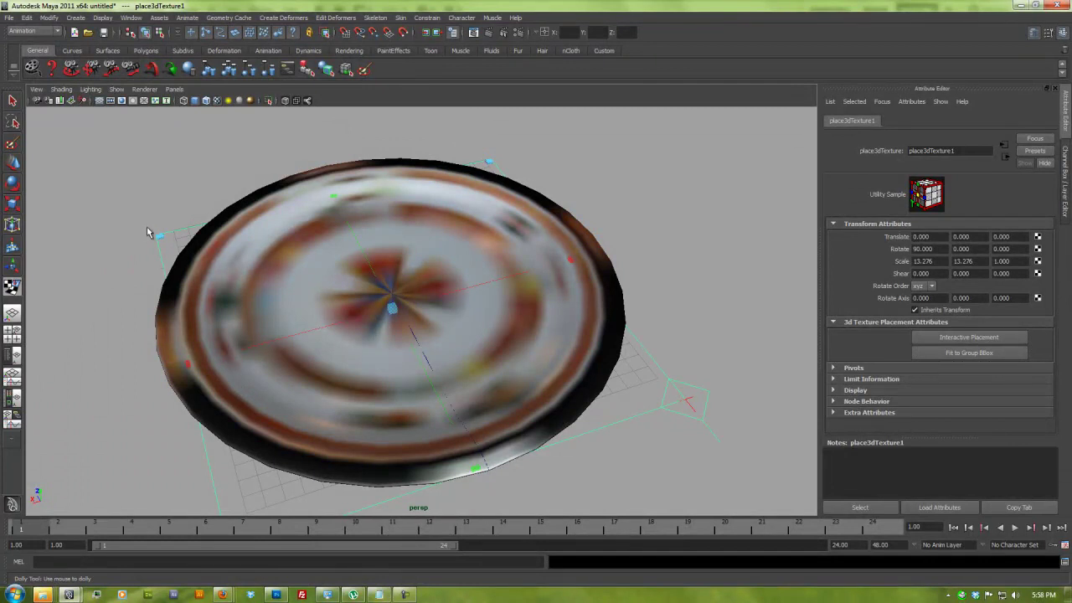
{"action": "left_click_drag", "start_coordinate": [160, 239], "coordinate": [125, 235]}
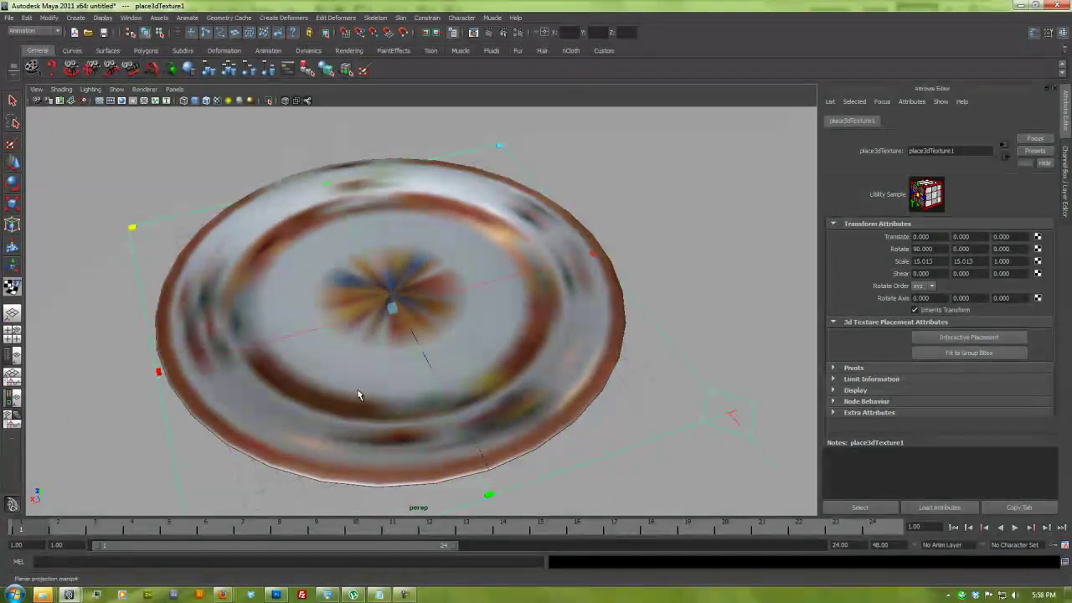
Render the textured plate as a whole and again from a close, low angle at its rim, and keep the low-angle image.
{"action": "key", "text": "space"}
{"action": "left_click", "coordinate": [34, 341]}
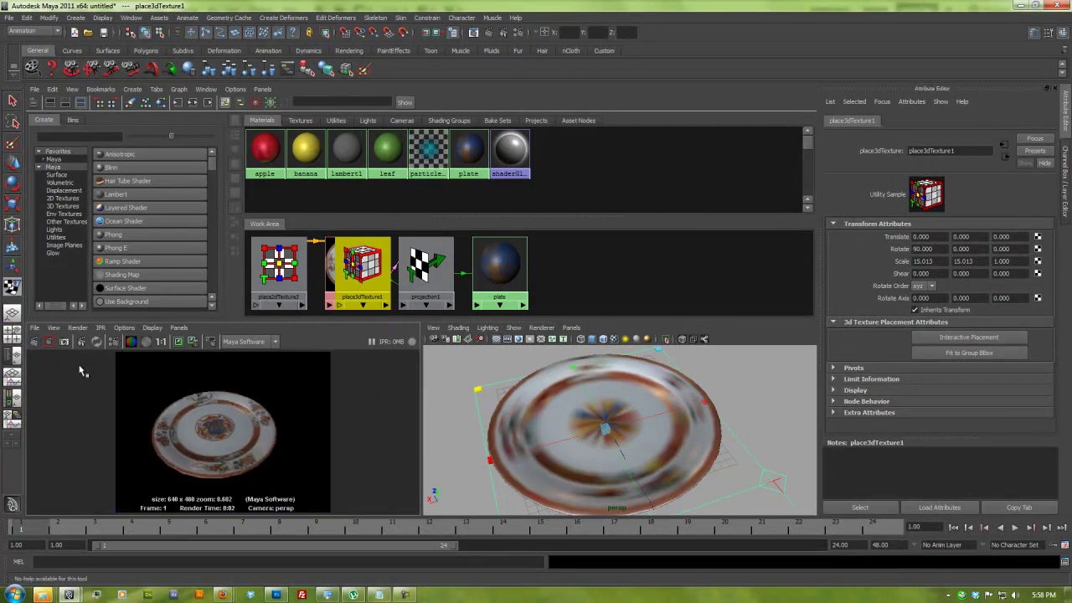
{"action": "left_click_drag", "start_coordinate": [465, 372], "coordinate": [474, 380], "text": "alt"}
{"action": "left_click", "coordinate": [474, 380]}
{"action": "right_click_drag", "start_coordinate": [508, 402], "coordinate": [627, 417], "text": "alt"}
{"action": "middle_click_drag", "start_coordinate": [628, 417], "coordinate": [729, 388], "text": "alt"}
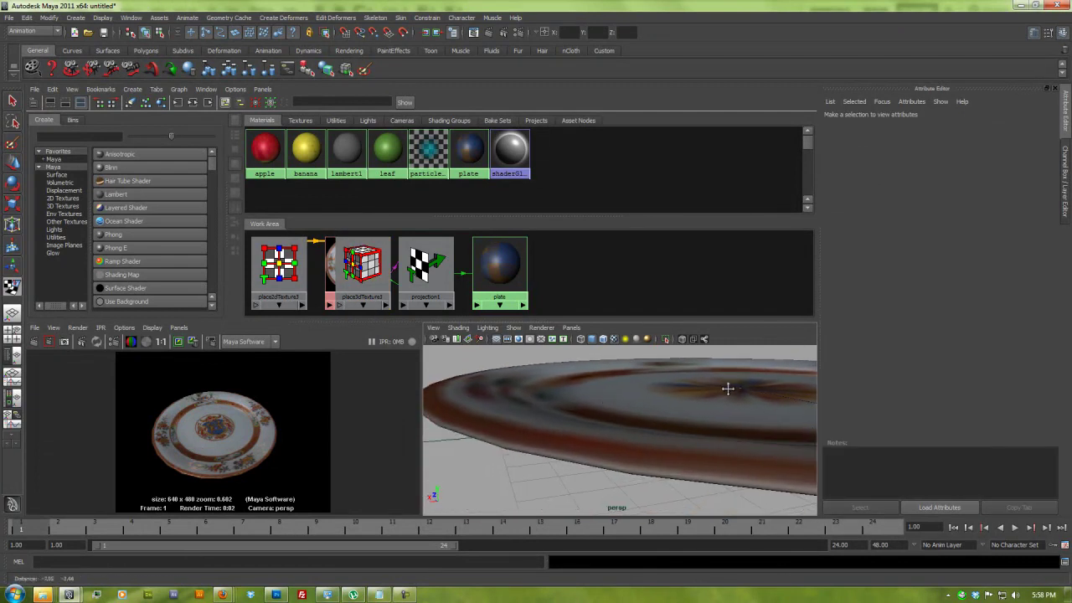
{"action": "left_click", "coordinate": [35, 341]}
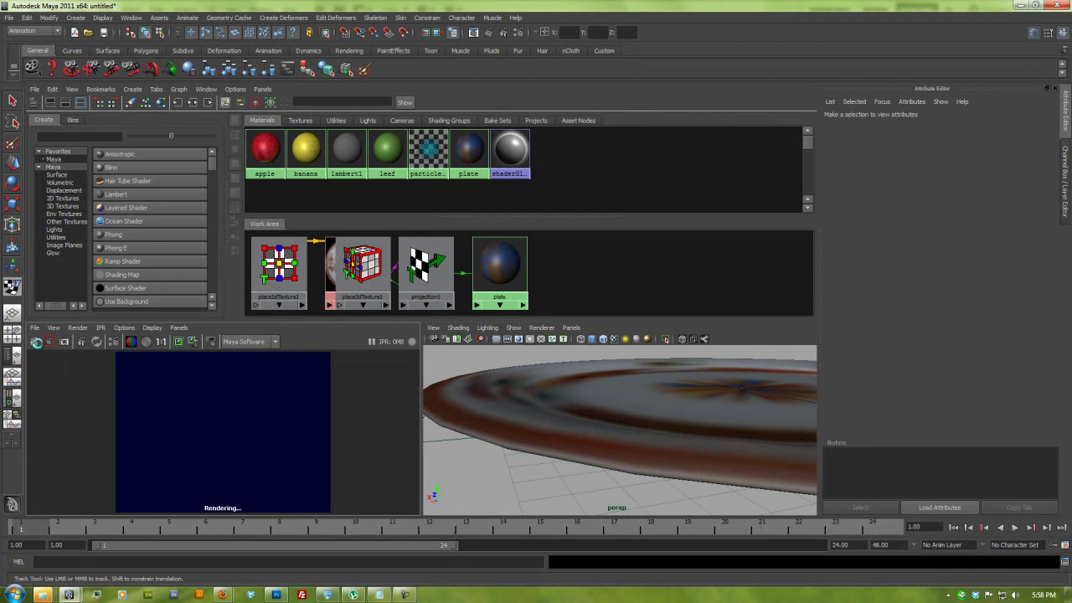
{"action": "left_click", "coordinate": [179, 342]}
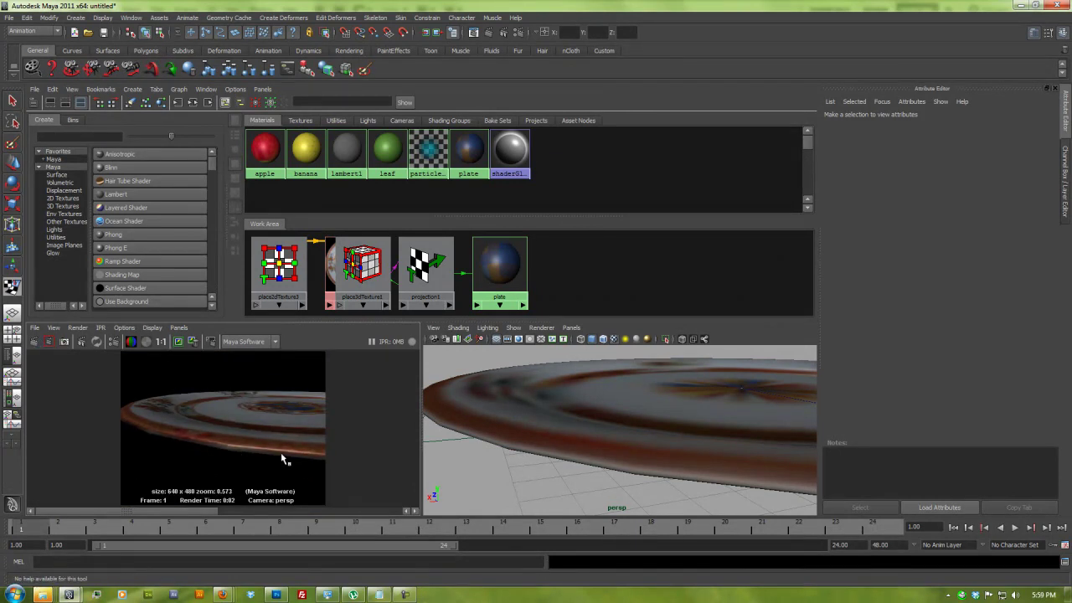
Turn on Display Render Tessellation for the revolved plate surface.
{"action": "left_click", "coordinate": [480, 405]}
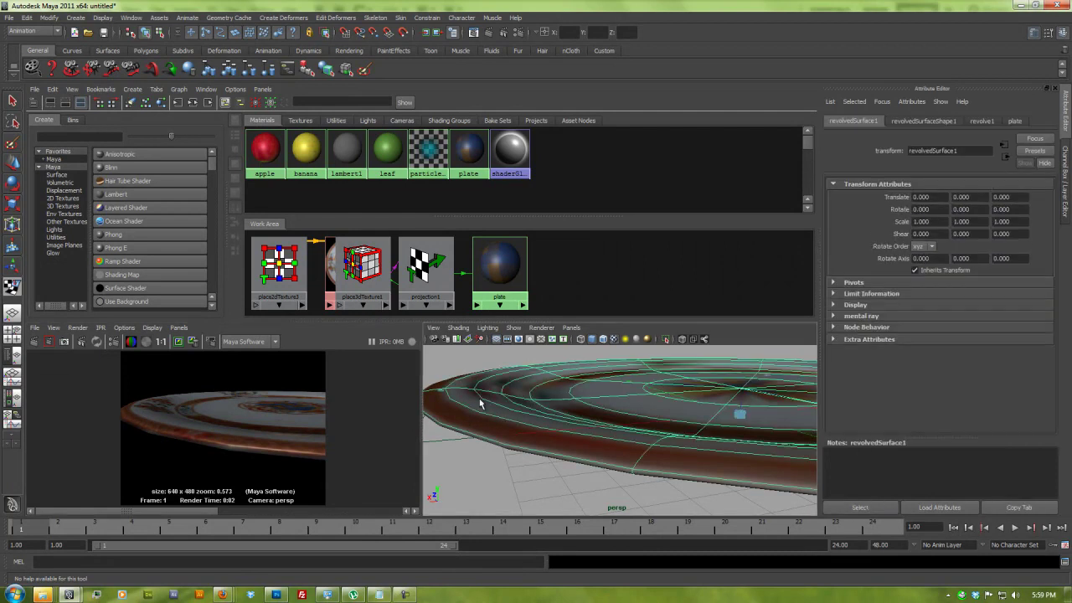
{"action": "left_click", "coordinate": [934, 121]}
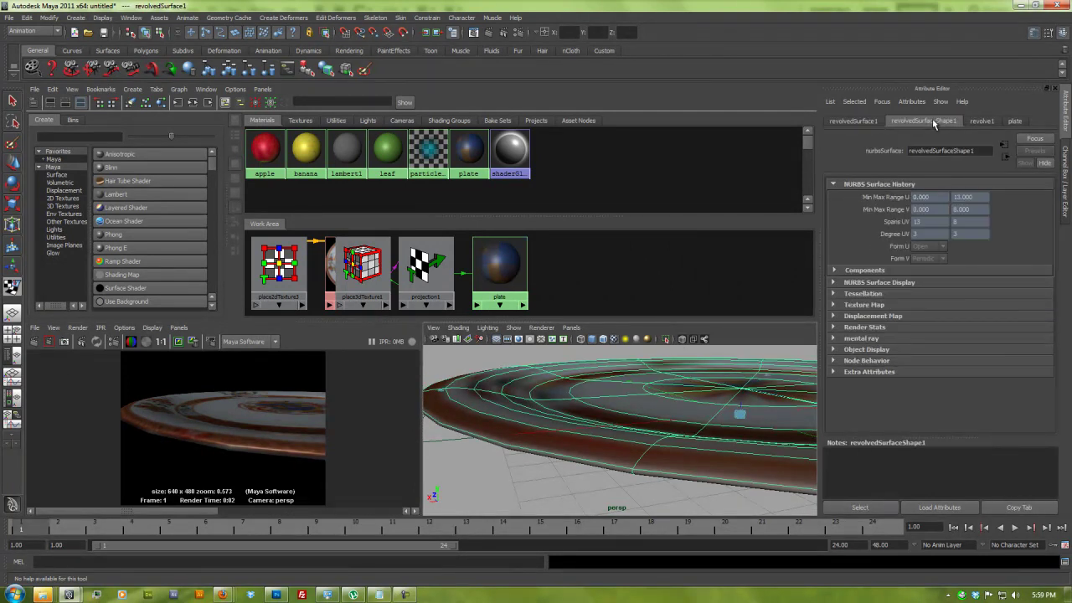
{"action": "left_click", "coordinate": [833, 293]}
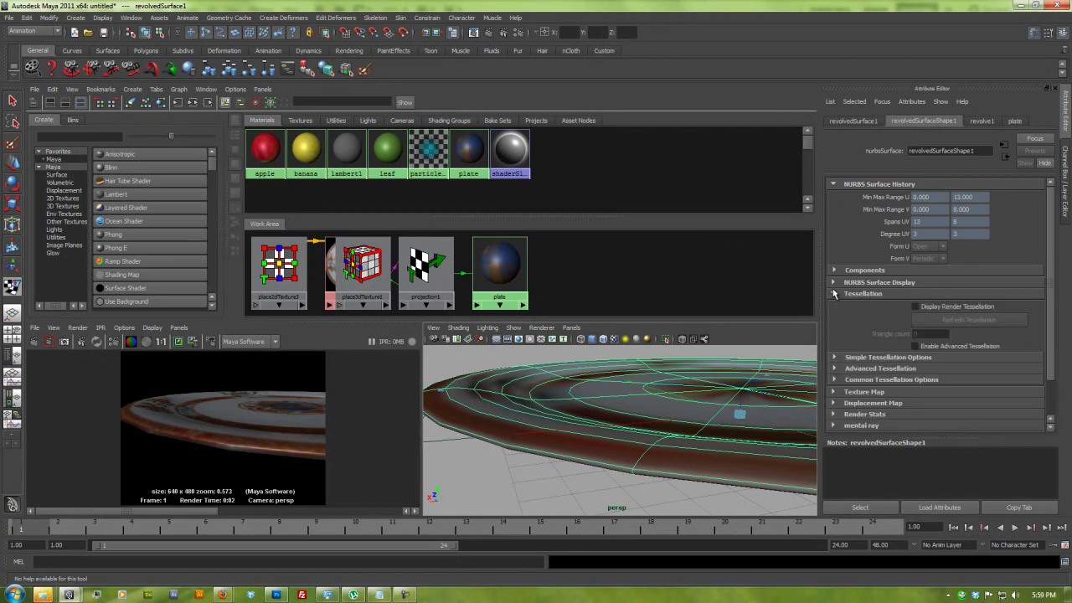
{"action": "left_click", "coordinate": [915, 307]}
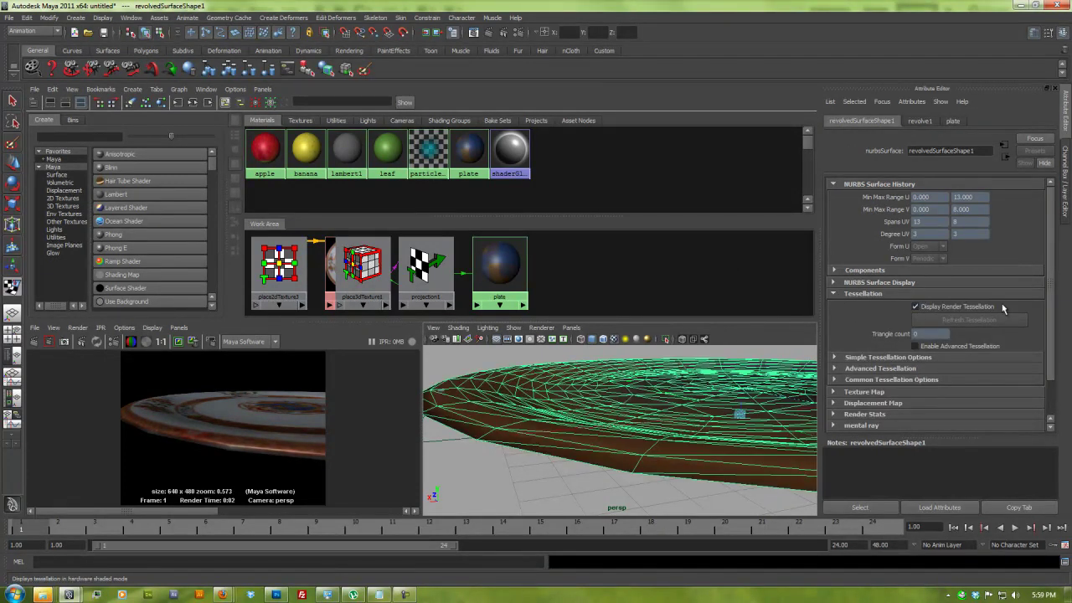
Set the plate's simple tessellation to a U divisions factor of 3.1 and a V divisions factor of 7, and render it.
{"action": "left_click", "coordinate": [834, 357]}
{"action": "left_click_drag", "start_coordinate": [978, 395], "coordinate": [1069, 400]}
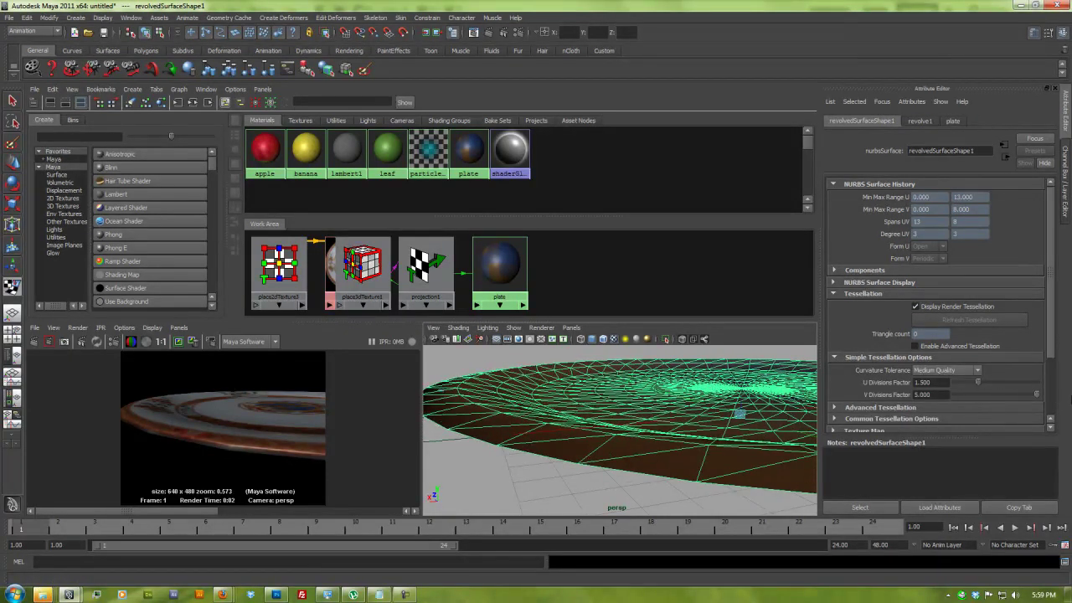
{"action": "type", "text": "6"}
{"action": "key", "text": "Return"}
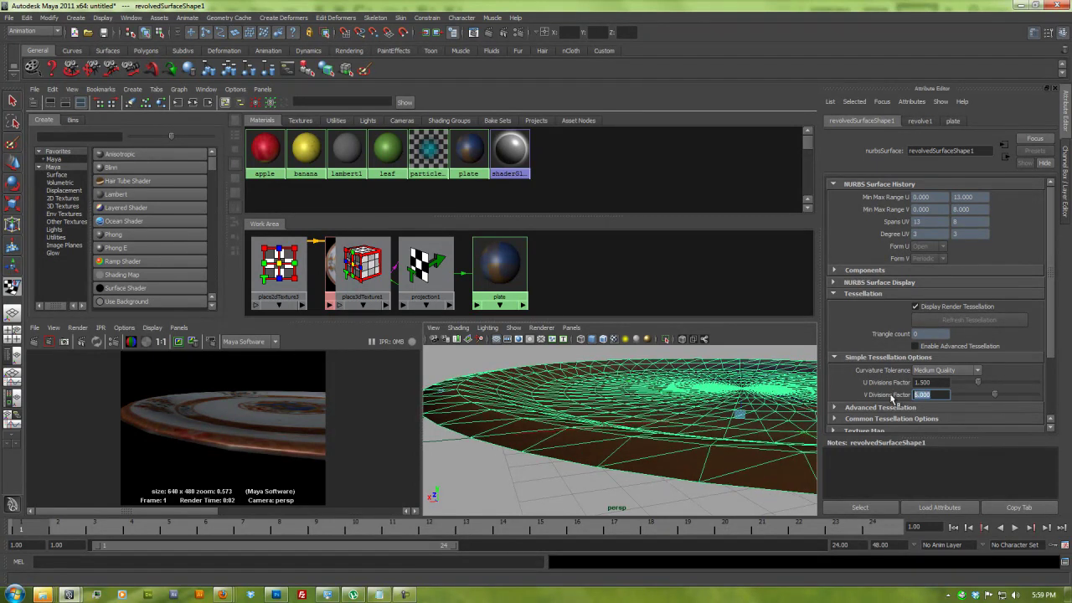
{"action": "key", "text": "Return"}
{"action": "left_click_drag", "start_coordinate": [731, 396], "coordinate": [690, 410], "text": "alt"}
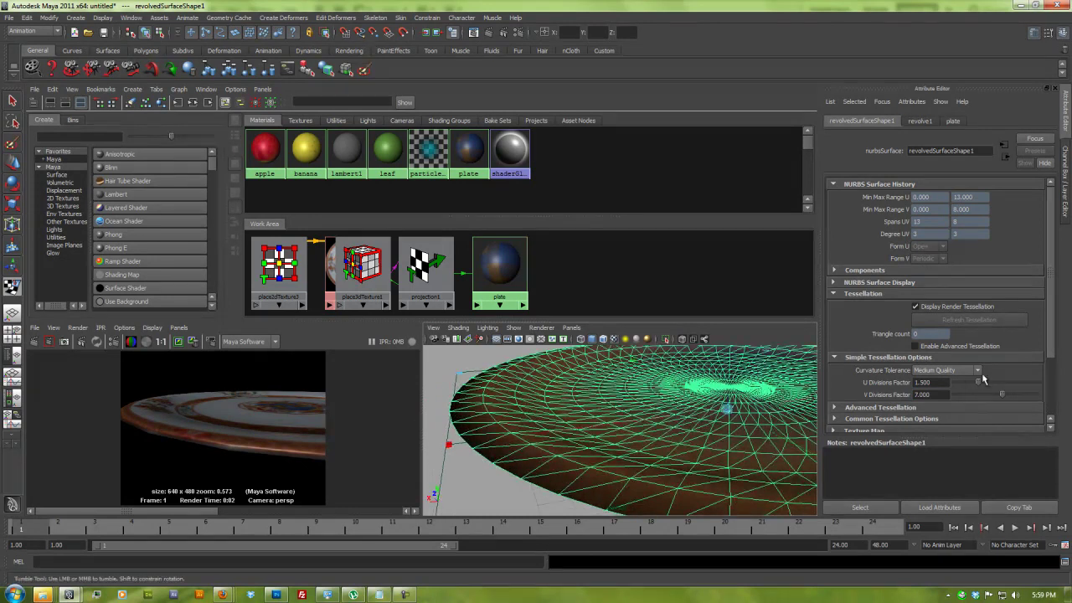
{"action": "left_click_drag", "start_coordinate": [977, 382], "coordinate": [1005, 383]}
{"action": "left_click", "coordinate": [36, 341]}
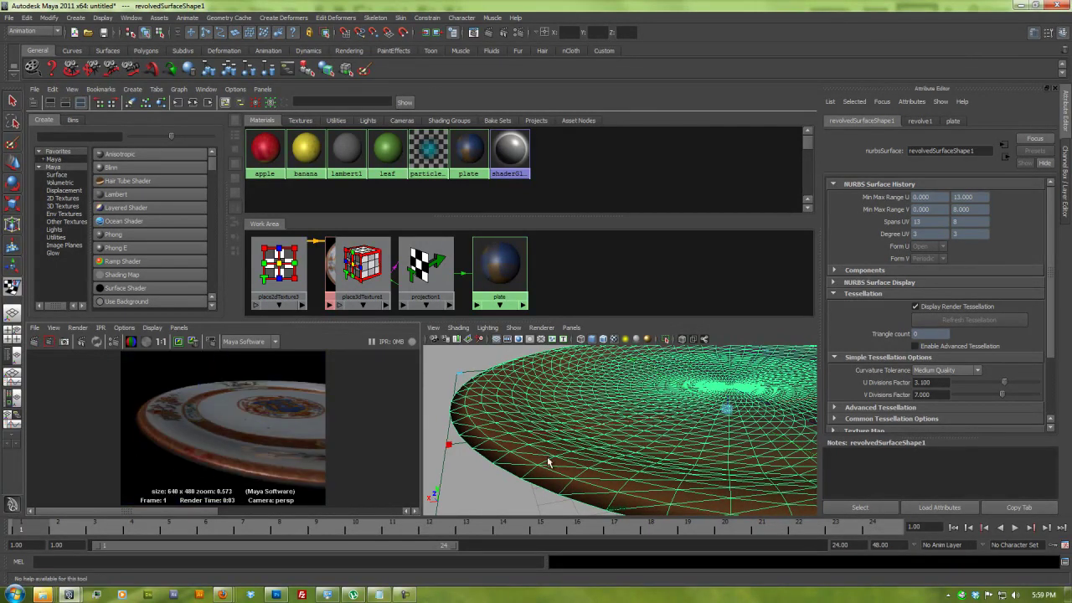
Leave the projection manipulator and deselect the plate surface.
{"action": "scroll", "coordinate": [641, 397], "scroll_direction": "down", "scroll_amount": 5}
{"action": "key", "text": "q"}
{"action": "left_click", "coordinate": [492, 374]}
{"action": "left_click_drag", "start_coordinate": [679, 390], "coordinate": [611, 416], "text": "alt"}
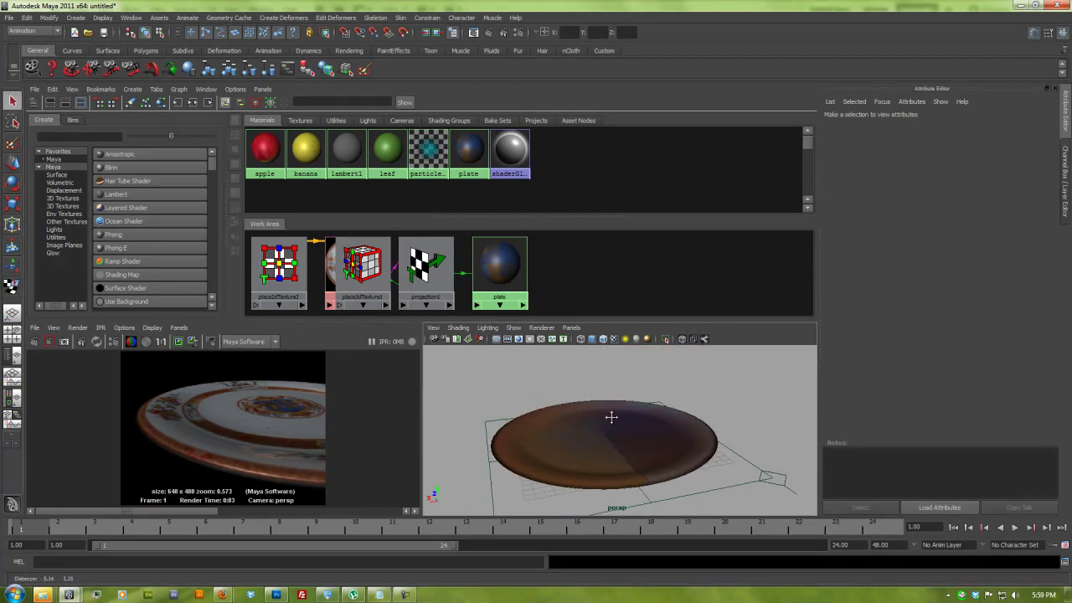
Deselect everything and make layer1 visible to bring back the apple and banana.
{"action": "left_click", "coordinate": [750, 460]}
{"action": "left_click", "coordinate": [759, 416]}
{"action": "key", "text": "ctrl+a"}
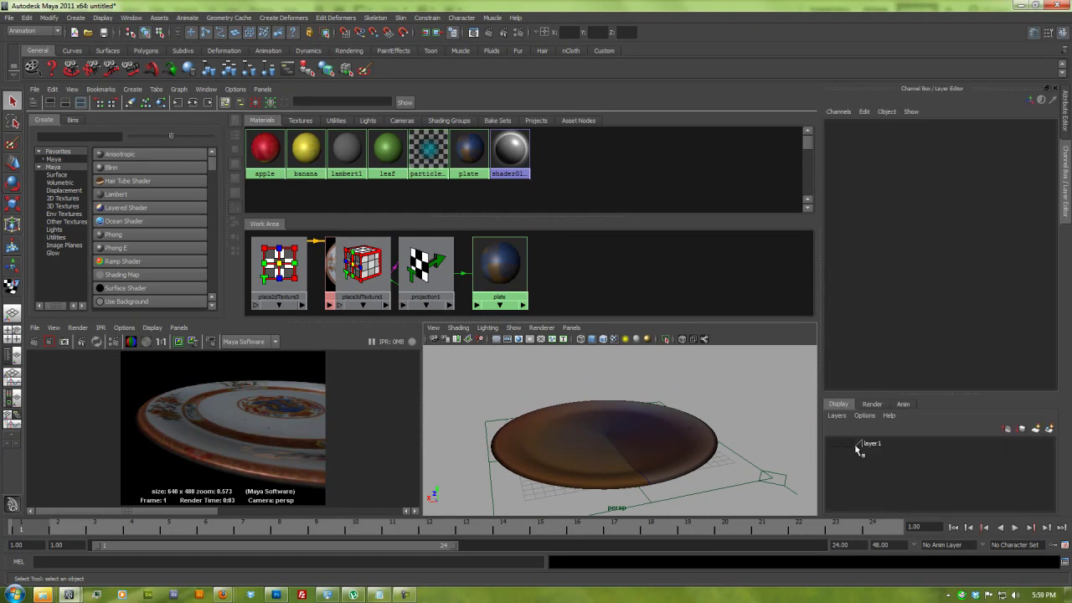
{"action": "left_click", "coordinate": [836, 445]}
Select the whole apple group and scale it up uniformly to about 1.69.
{"action": "left_click_drag", "start_coordinate": [633, 439], "coordinate": [601, 426], "text": "alt"}
{"action": "left_click", "coordinate": [600, 426]}
{"action": "key", "text": "Up"}
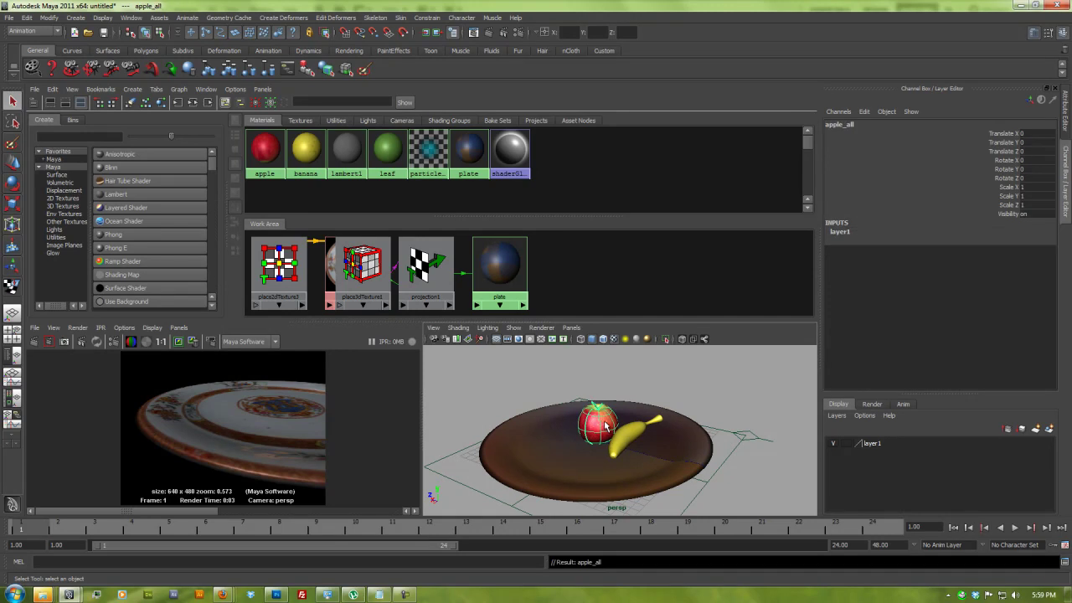
{"action": "key", "text": "w"}
{"action": "key", "text": "e"}
{"action": "key", "text": "r"}
{"action": "mouse_move", "coordinate": [599, 447]}
{"action": "left_mouse_down"}
{"action": "mouse_move", "coordinate": [636, 450]}
{"action": "mouse_move", "coordinate": [544, 465]}
{"action": "mouse_move", "coordinate": [578, 436]}
{"action": "mouse_move", "coordinate": [588, 444]}
{"action": "left_mouse_up"}
Duplicate the enlarged apple, move the copy to about X 7.56 and tilt it about -19.9 degrees around X.
{"action": "key", "text": "ctrl+d"}
{"action": "key", "text": "w"}
{"action": "key", "text": "e"}
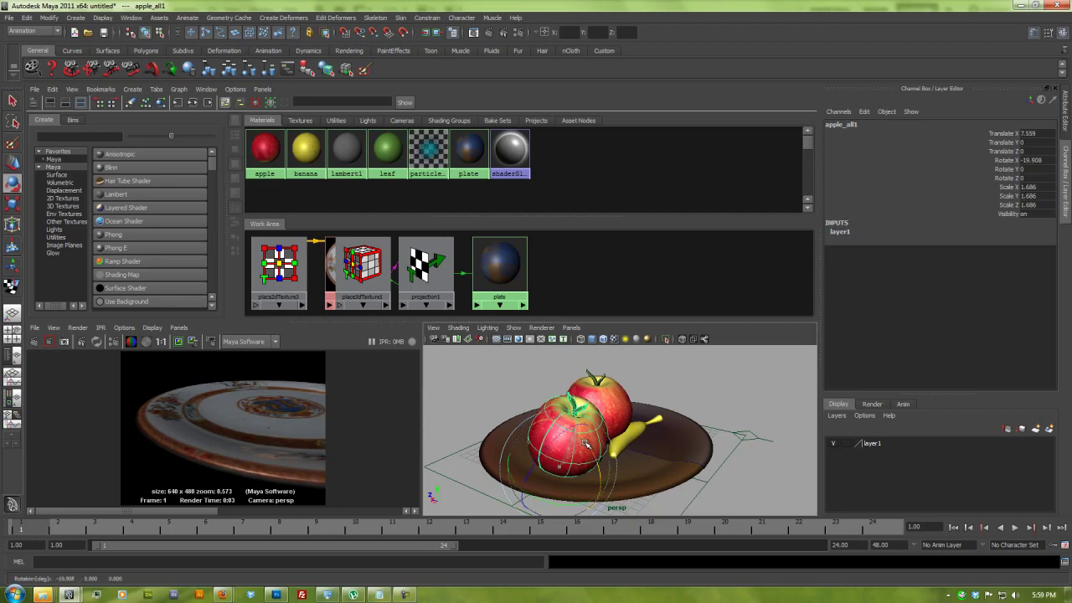
Duplicate the tilted apple, move the copy to about X -3.6, Z -7.5 and scale it down uniformly to about 1.44.
{"action": "key", "text": "ctrl+d"}
{"action": "key", "text": "w"}
{"action": "left_click_drag", "start_coordinate": [540, 479], "coordinate": [647, 455]}
{"action": "key", "text": "r"}
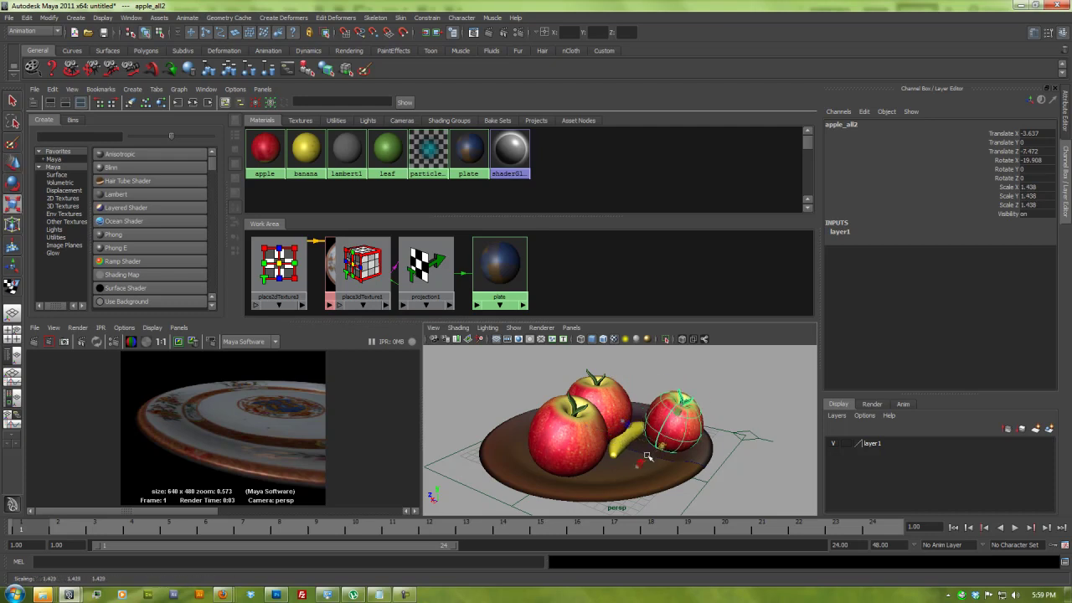
Duplicate the banana, move the copy to about 4.64, 2.63, -9.02 and enlarge it to a scale of about 1.70, 8.55, 1.70.
{"action": "left_click", "coordinate": [620, 445]}
{"action": "key", "text": "ctrl+d"}
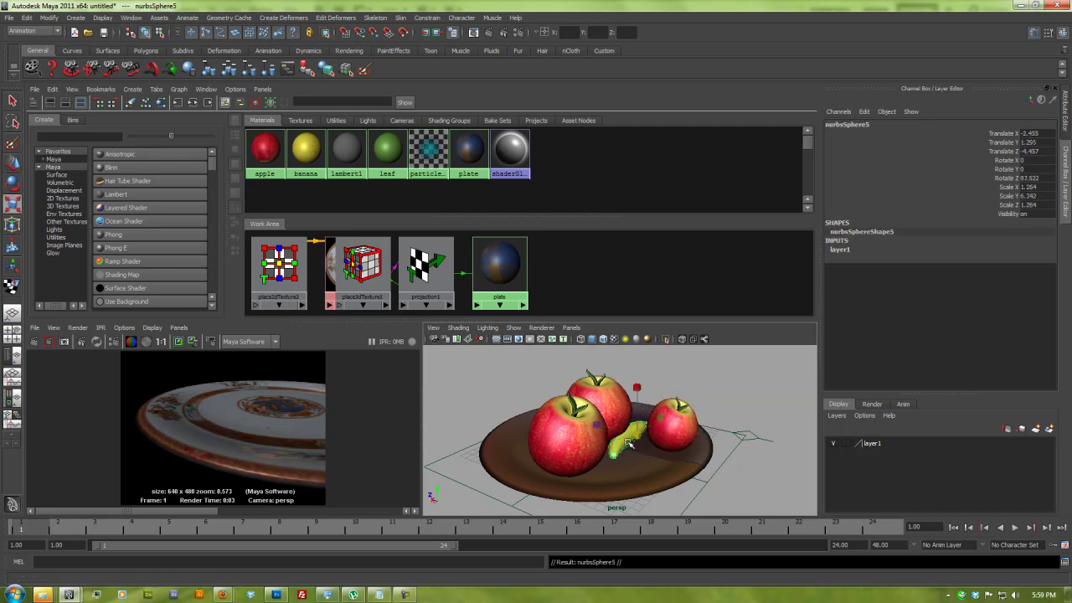
{"action": "key", "text": "w"}
{"action": "left_click_drag", "start_coordinate": [620, 444], "coordinate": [648, 423]}
{"action": "key", "text": "e"}
{"action": "key", "text": "w"}
{"action": "key", "text": "r"}
{"action": "key", "text": "w"}
Rotate the banana copy to about -34.4, 10.5, 84.1 degrees and shift it to about Z -11.55 across the front of the plate.
{"action": "key", "text": "e"}
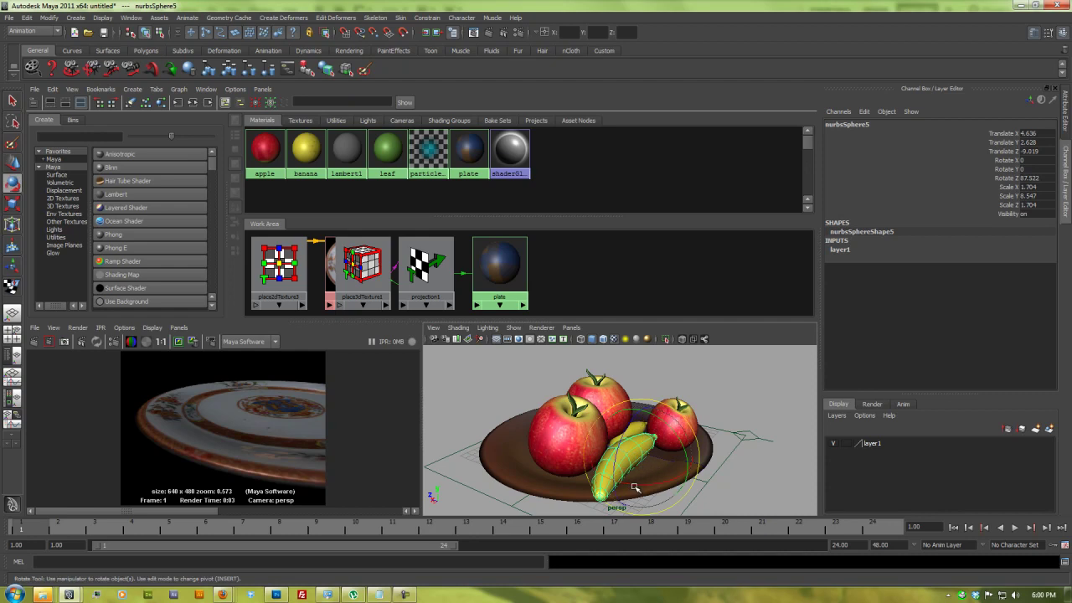
{"action": "left_click_drag", "start_coordinate": [636, 488], "coordinate": [629, 455]}
{"action": "key", "text": "w"}
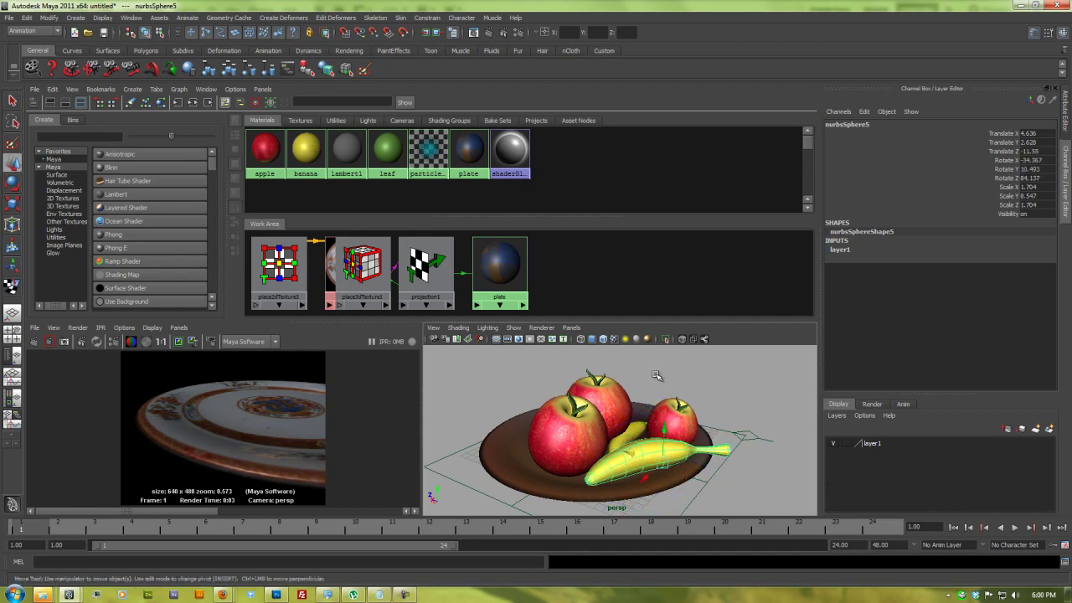
Deselect the banana and render the fruit arrangement on the plate.
{"action": "left_click", "coordinate": [659, 376]}
{"action": "left_click_drag", "start_coordinate": [658, 418], "coordinate": [624, 413], "text": "alt"}
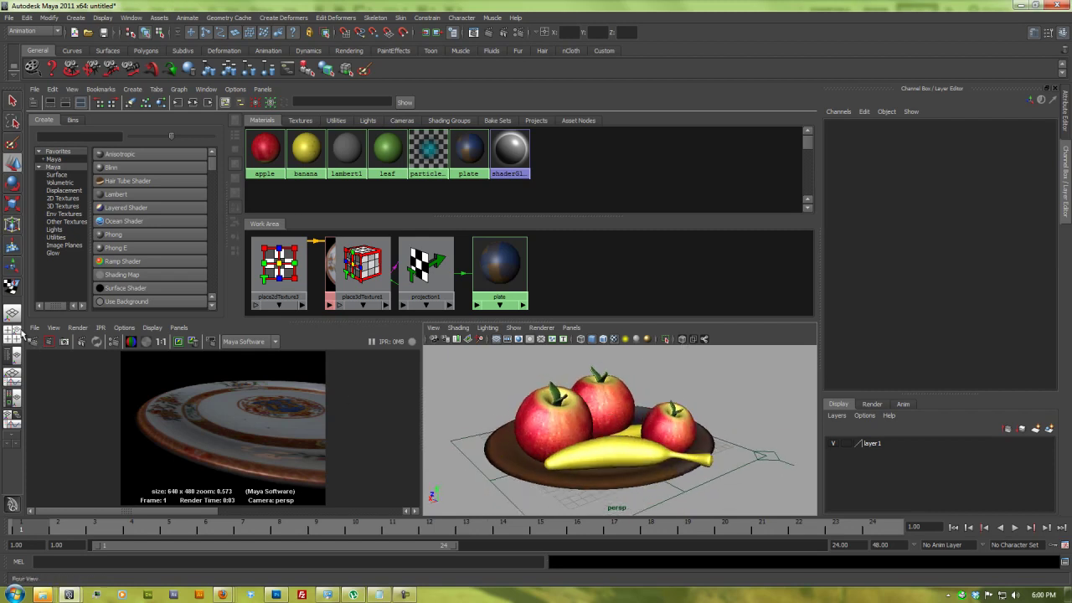
{"action": "left_click", "coordinate": [32, 342]}
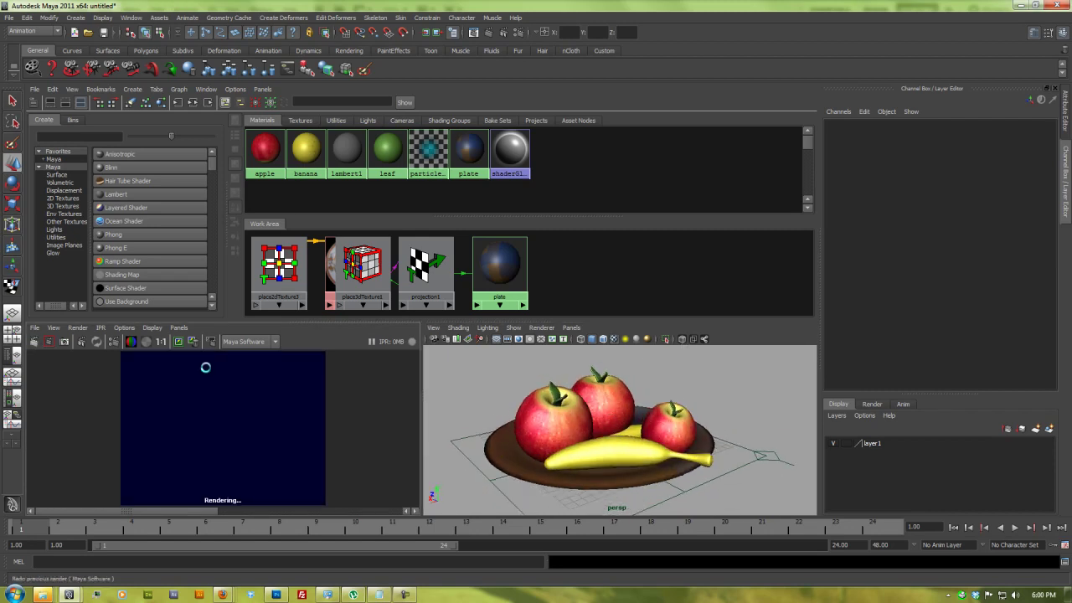
Create a NURBS cube at the origin and scale it uniformly to about 52.7 so it encloses the plate and fruit.
{"action": "left_click", "coordinate": [710, 380]}
{"action": "left_click_drag", "start_coordinate": [677, 387], "coordinate": [695, 412], "text": "alt"}
{"action": "key", "text": "space"}
{"action": "key", "text": "space"}
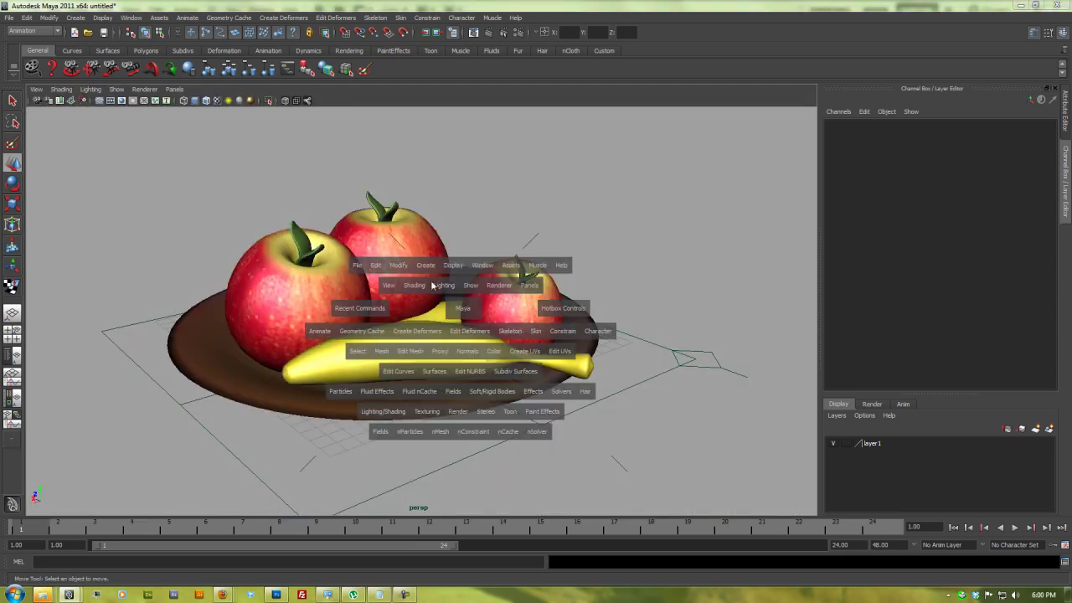
{"action": "left_click", "coordinate": [425, 265]}
{"action": "mouse_move", "coordinate": [452, 284]}
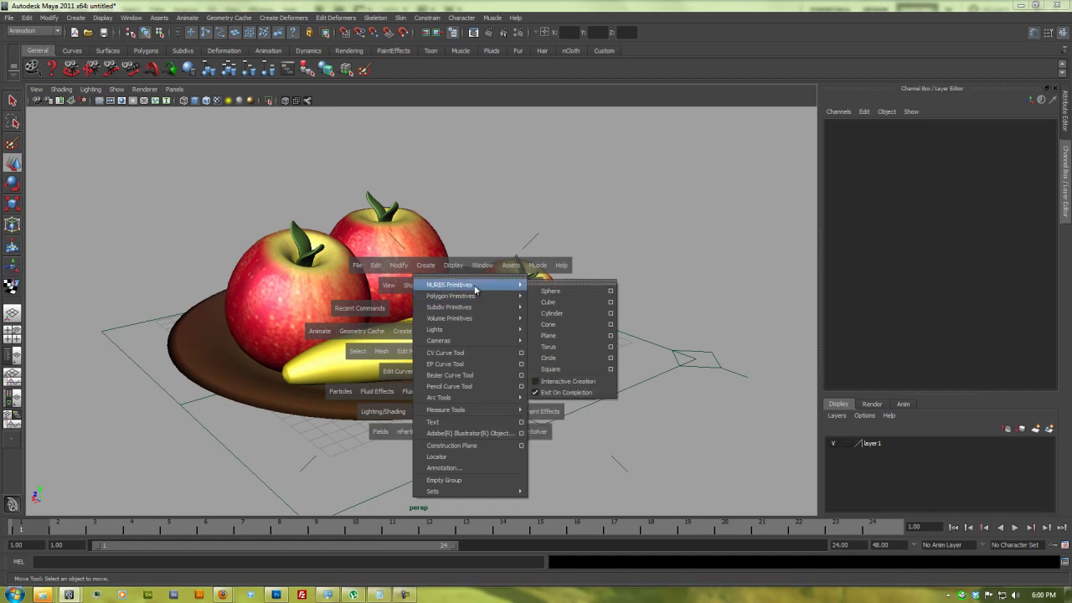
{"action": "left_click", "coordinate": [562, 308]}
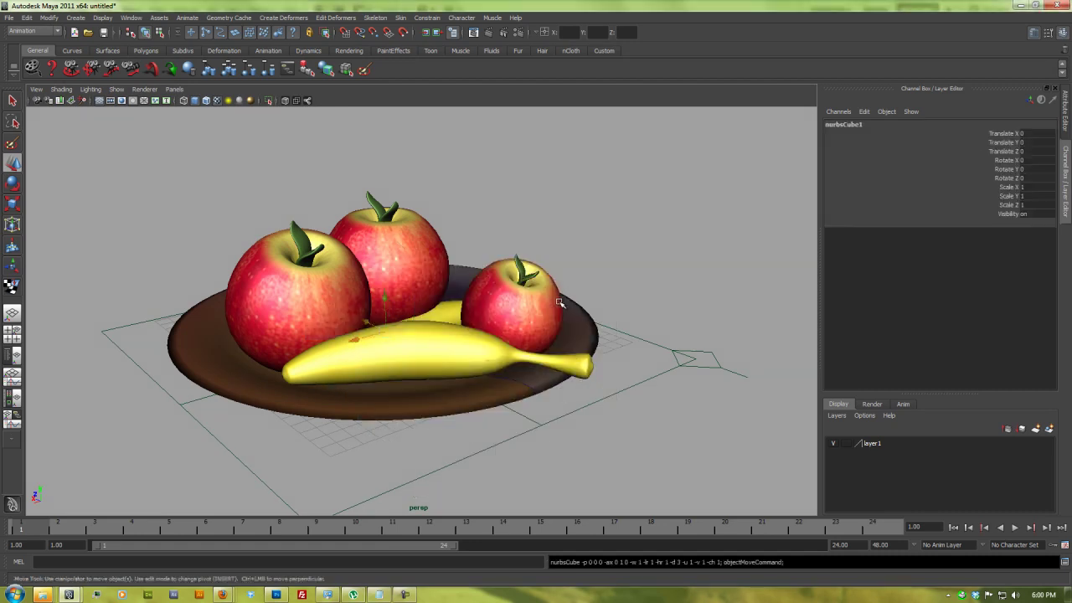
{"action": "right_click_drag", "start_coordinate": [620, 254], "coordinate": [160, 287], "text": "alt"}
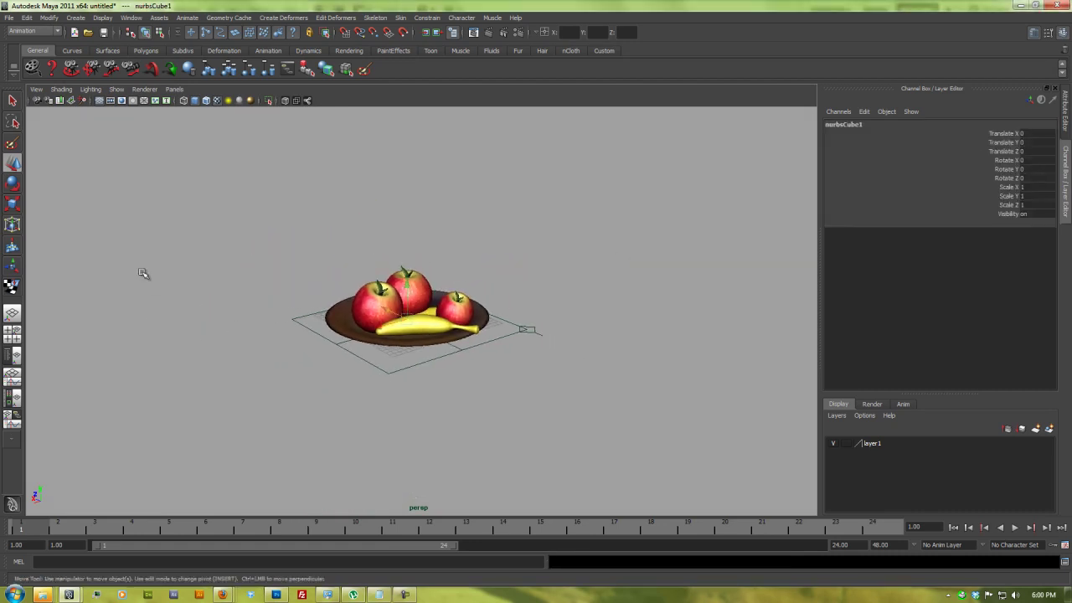
{"action": "key", "text": "r"}
{"action": "left_click_drag", "start_coordinate": [405, 320], "coordinate": [673, 318]}
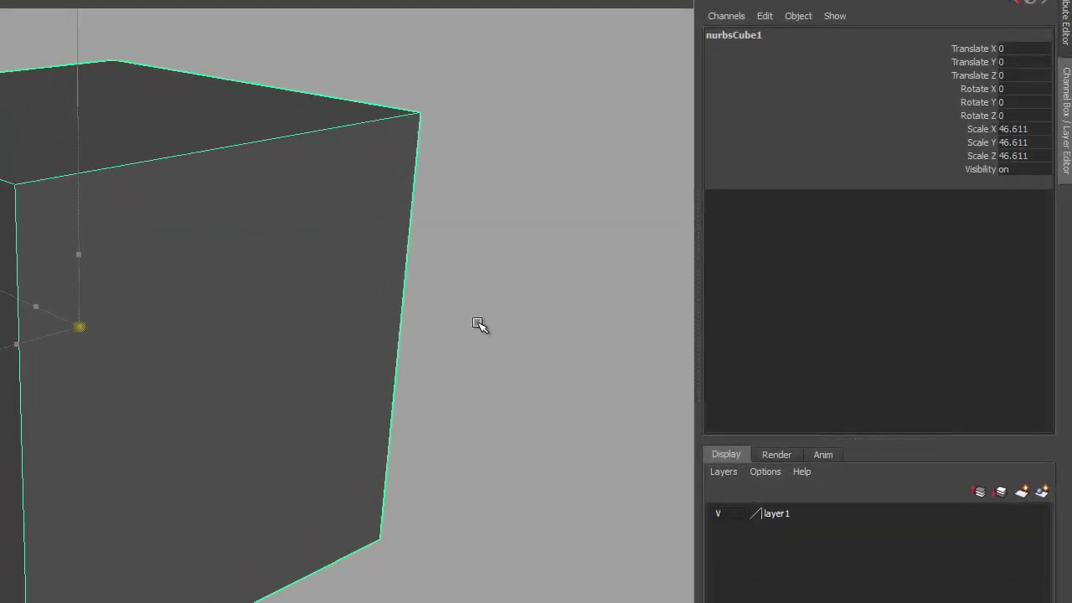
{"action": "left_click_drag", "start_coordinate": [477, 324], "coordinate": [377, 343]}
Delete the two cube walls facing the camera to open up the view of the fruit.
{"action": "left_click", "coordinate": [7, 335]}
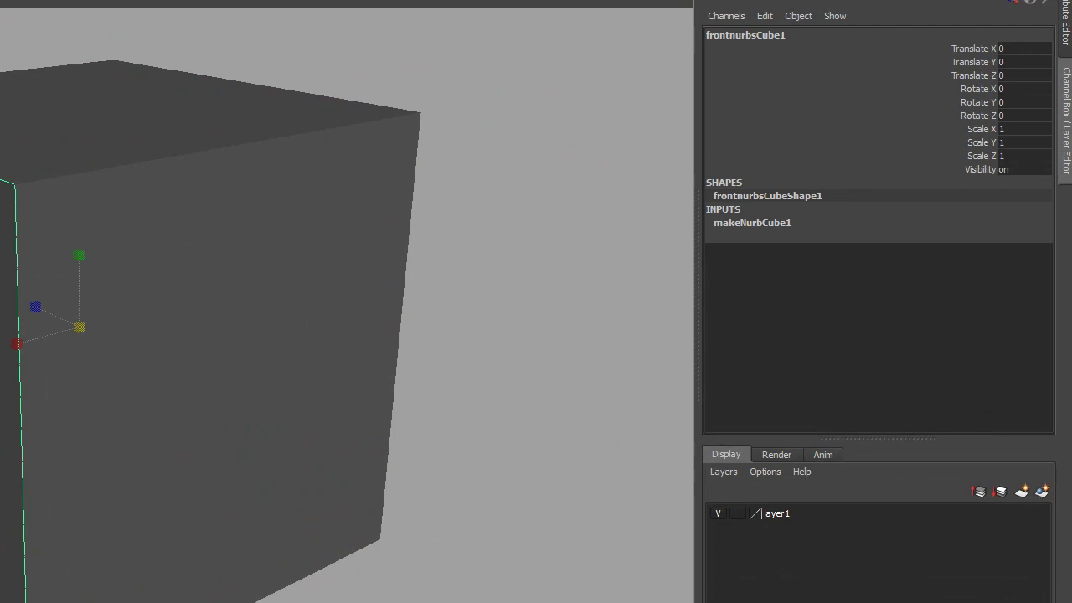
{"action": "key", "text": "Delete"}
{"action": "left_click", "coordinate": [199, 366]}
{"action": "key", "text": "Delete"}
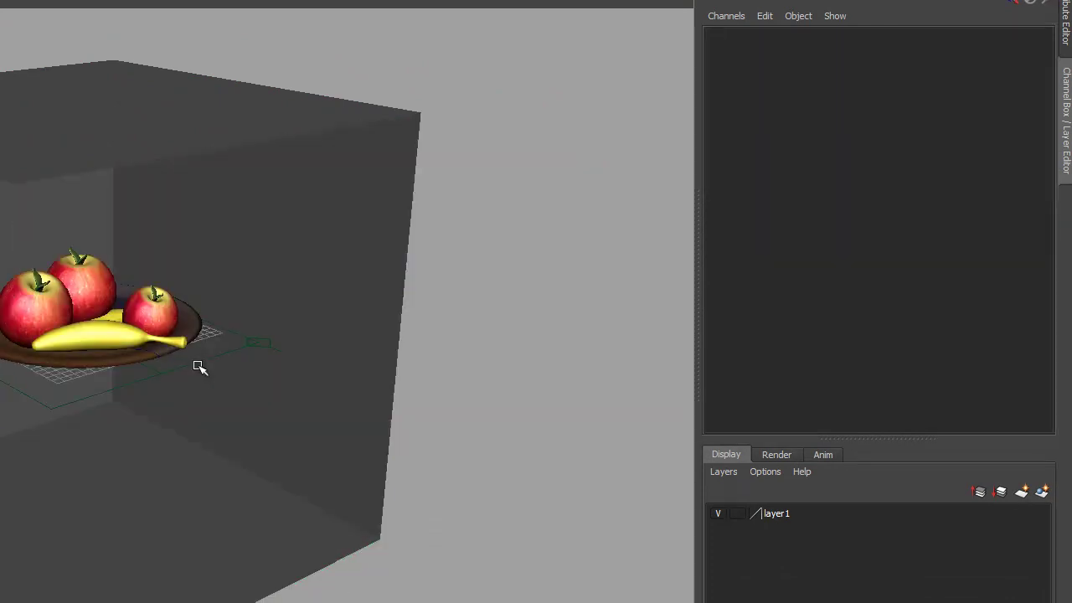
Select the whole cube group, raise it to about Y 15.48 and reduce its Y scale to about 32.97.
{"action": "left_click", "coordinate": [155, 448]}
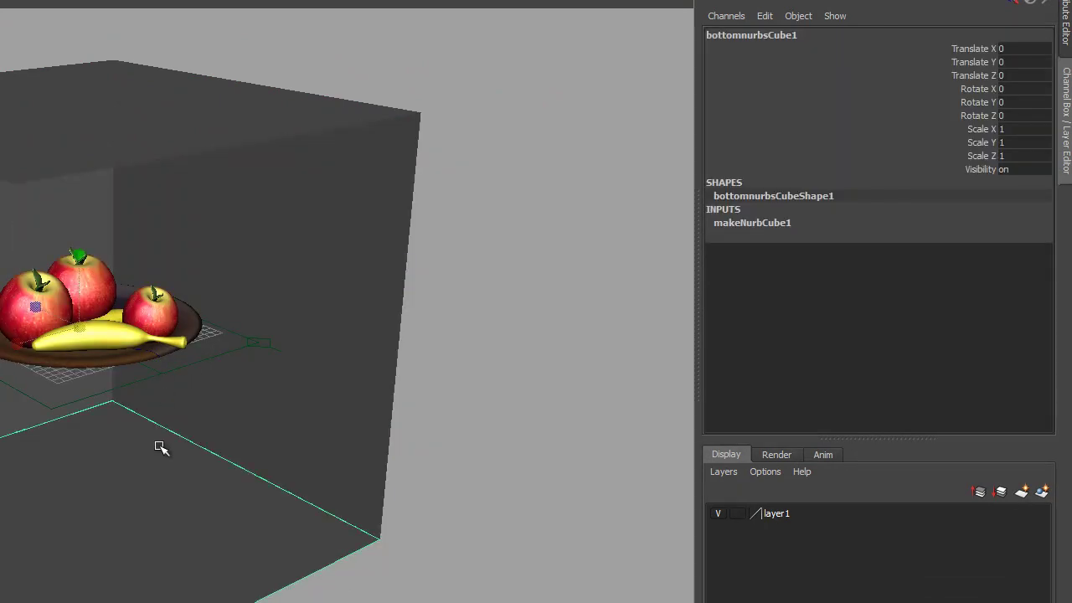
{"action": "key", "text": "Up"}
{"action": "key", "text": "w"}
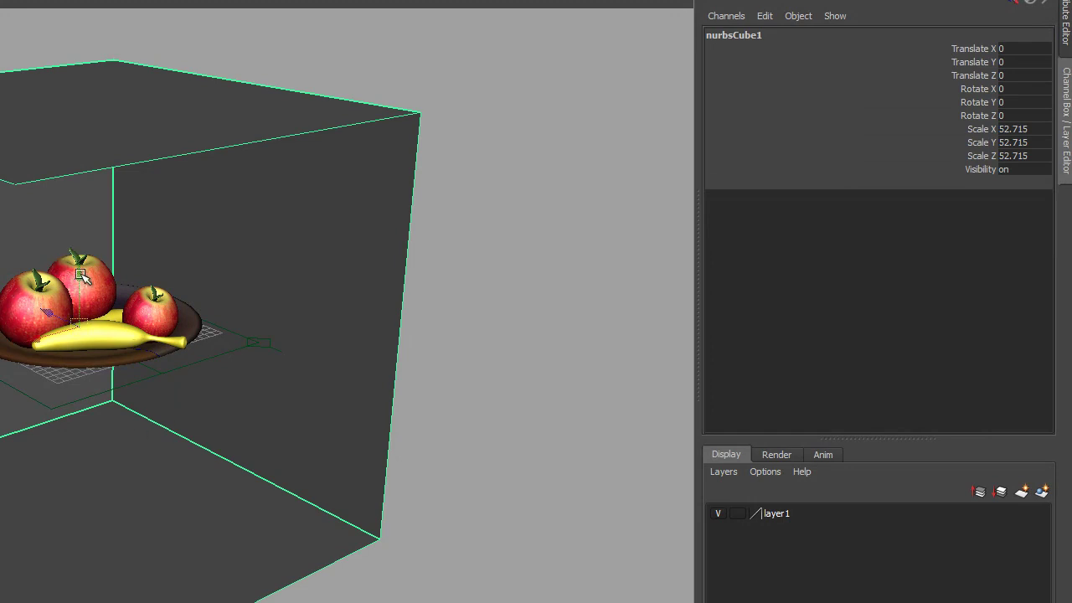
{"action": "left_click_drag", "start_coordinate": [75, 274], "coordinate": [133, 196]}
{"action": "key", "text": "e"}
{"action": "key", "text": "r"}
{"action": "left_click_drag", "start_coordinate": [78, 172], "coordinate": [79, 150]}
{"action": "key", "text": "w"}
Create a new Blinn material and map its color to a file texture using concrete_floor.jpg.
{"action": "right_click_drag", "start_coordinate": [107, 349], "coordinate": [335, 354], "text": "alt"}
{"action": "middle_click_drag", "start_coordinate": [335, 354], "coordinate": [215, 418], "text": "alt"}
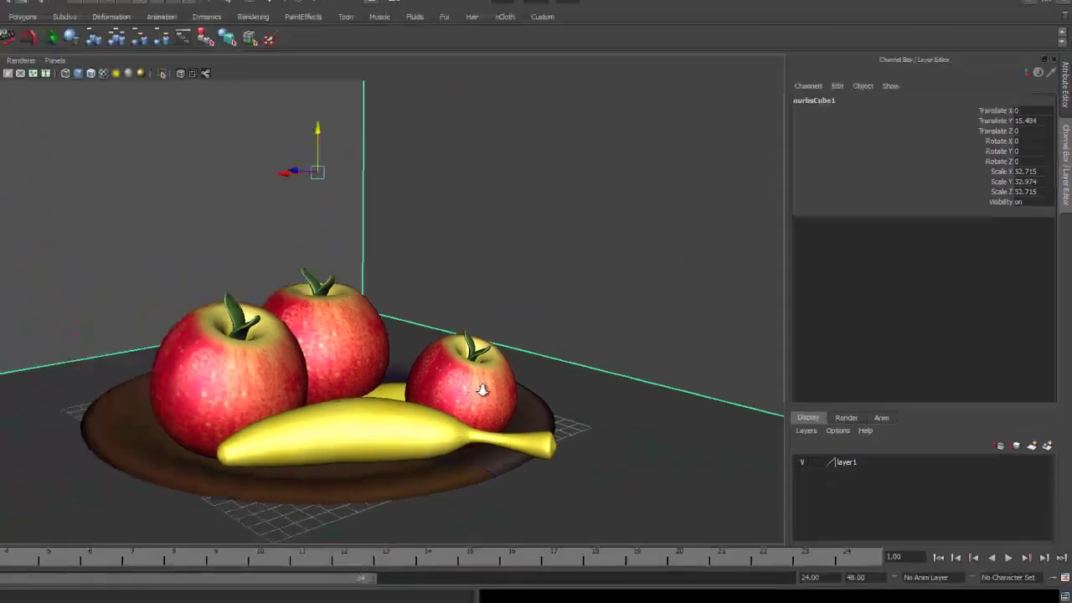
{"action": "key", "text": "space"}
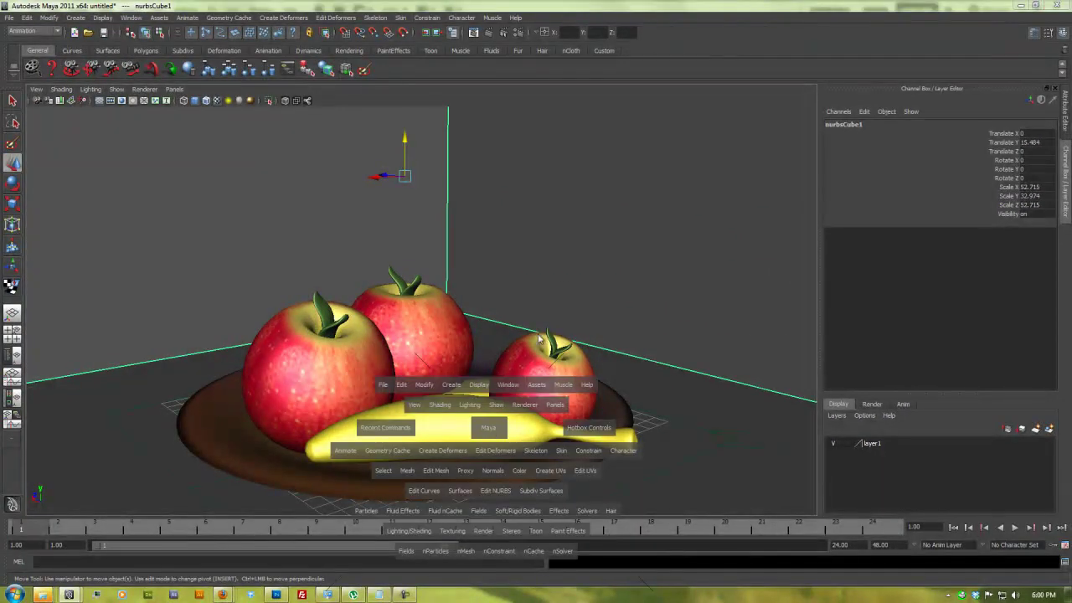
{"action": "left_click_drag", "start_coordinate": [560, 266], "coordinate": [586, 262]}
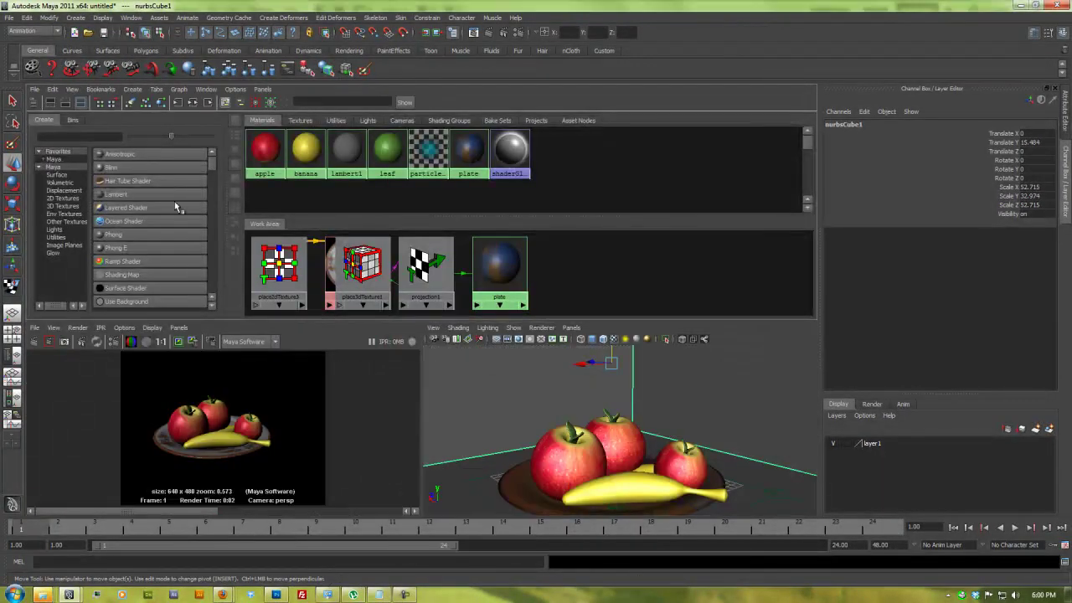
{"action": "left_click", "coordinate": [113, 168]}
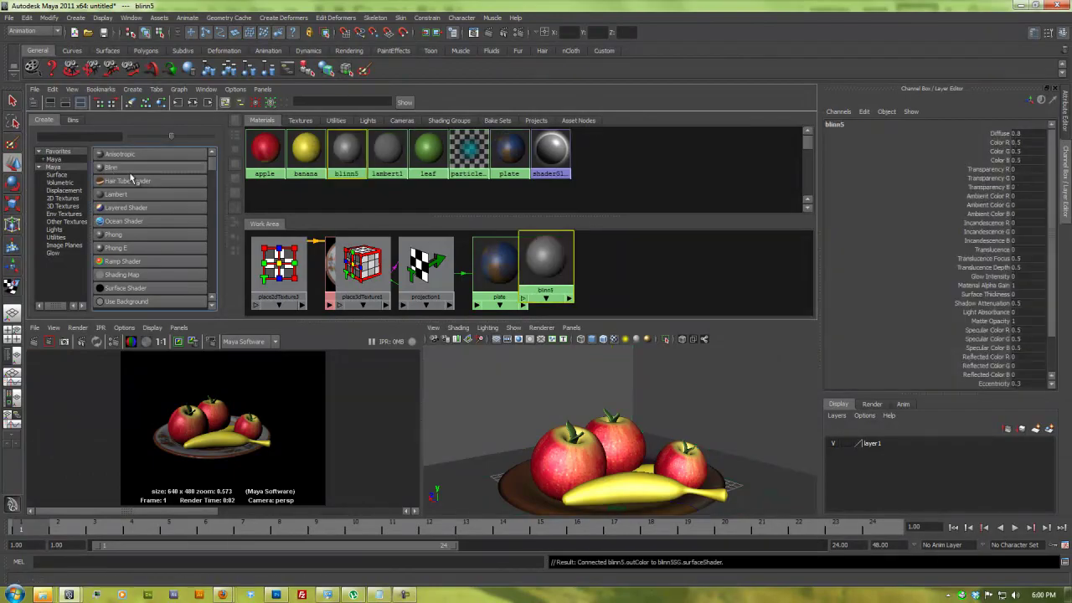
{"action": "double_click", "coordinate": [346, 152]}
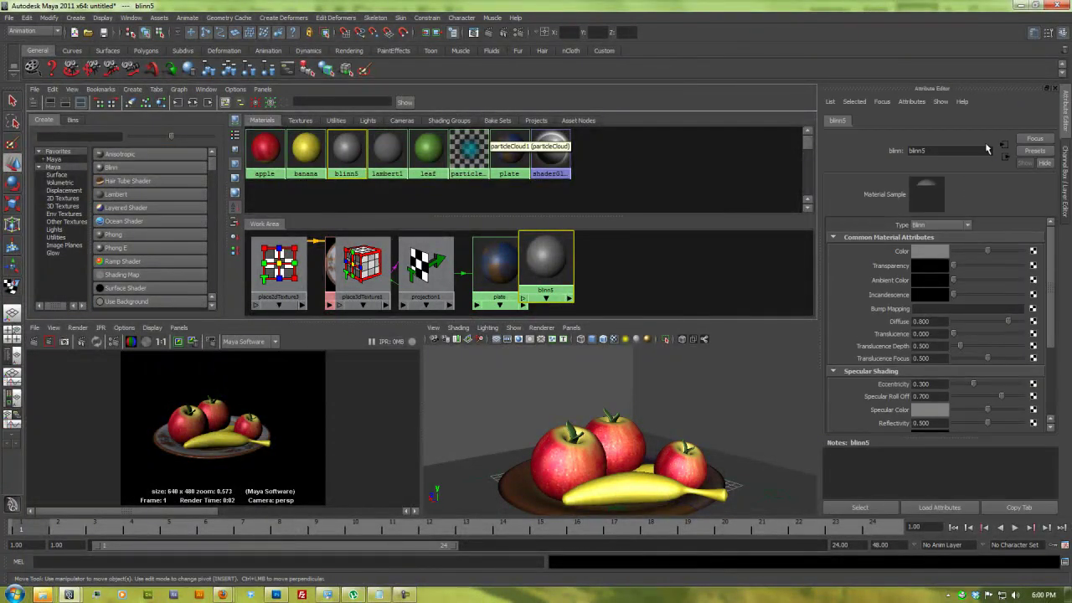
{"action": "left_click", "coordinate": [1032, 251]}
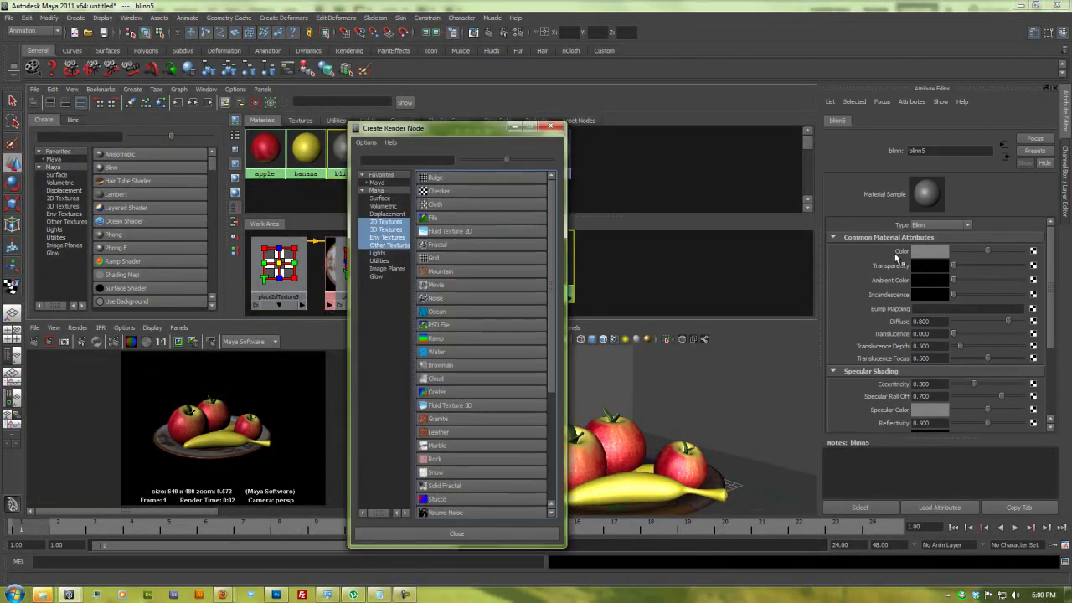
{"action": "left_click", "coordinate": [433, 217]}
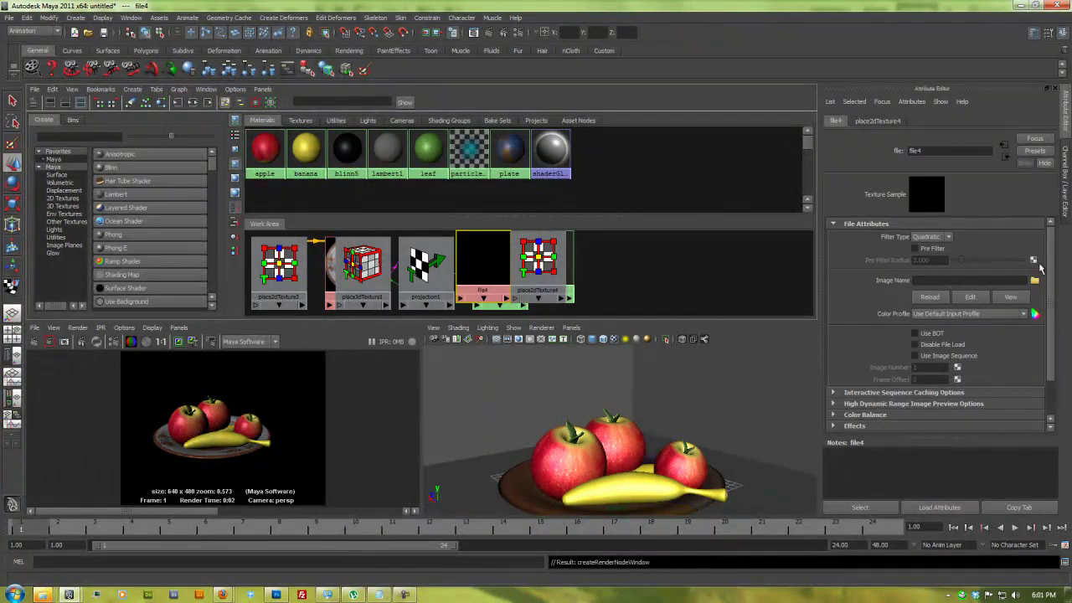
{"action": "left_click", "coordinate": [1035, 280]}
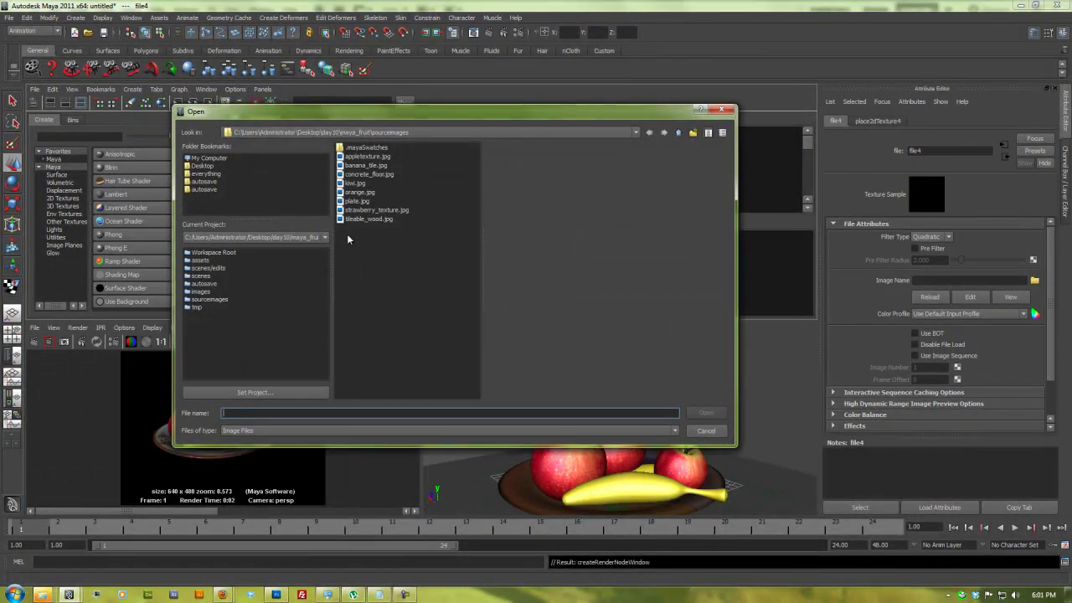
{"action": "double_click", "coordinate": [366, 174]}
Assign the new concrete Blinn material to the two remaining walls of the cube.
{"action": "left_click", "coordinate": [353, 168]}
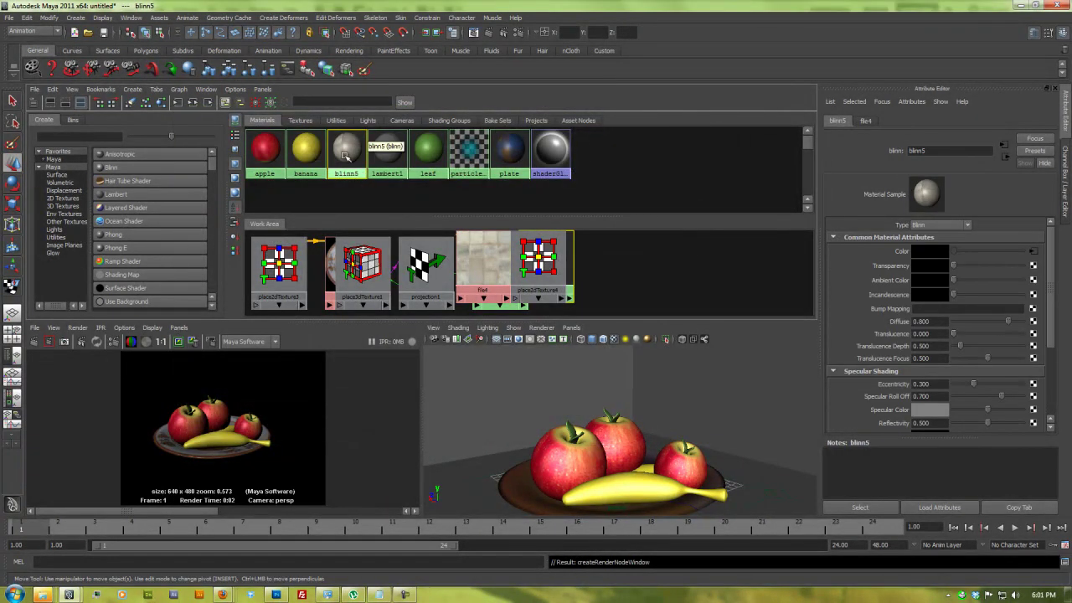
{"action": "middle_click_drag", "start_coordinate": [343, 150], "coordinate": [461, 373]}
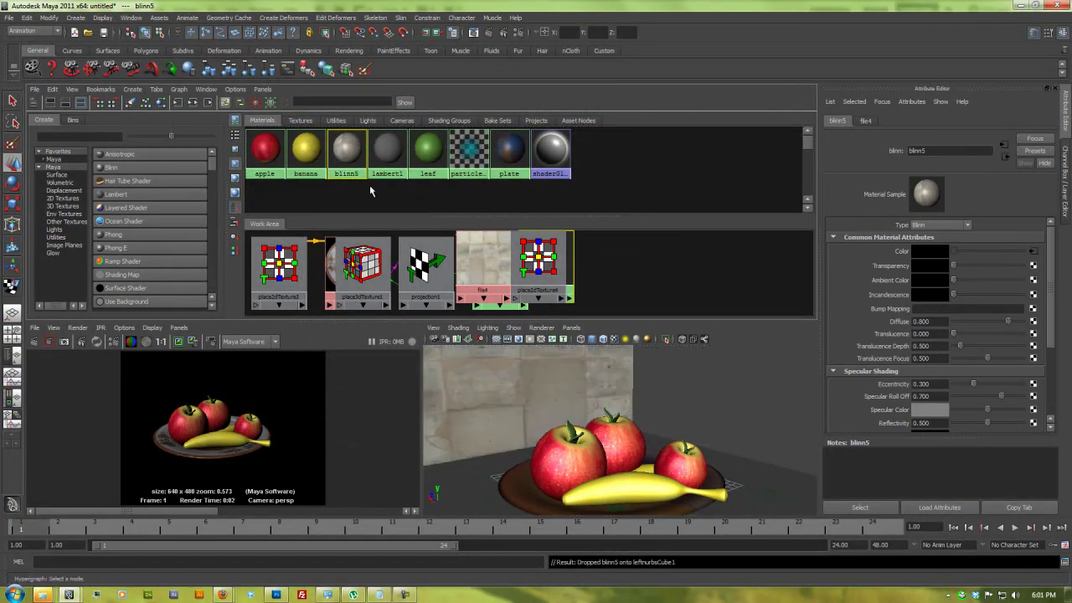
{"action": "middle_click_drag", "start_coordinate": [342, 145], "coordinate": [682, 377]}
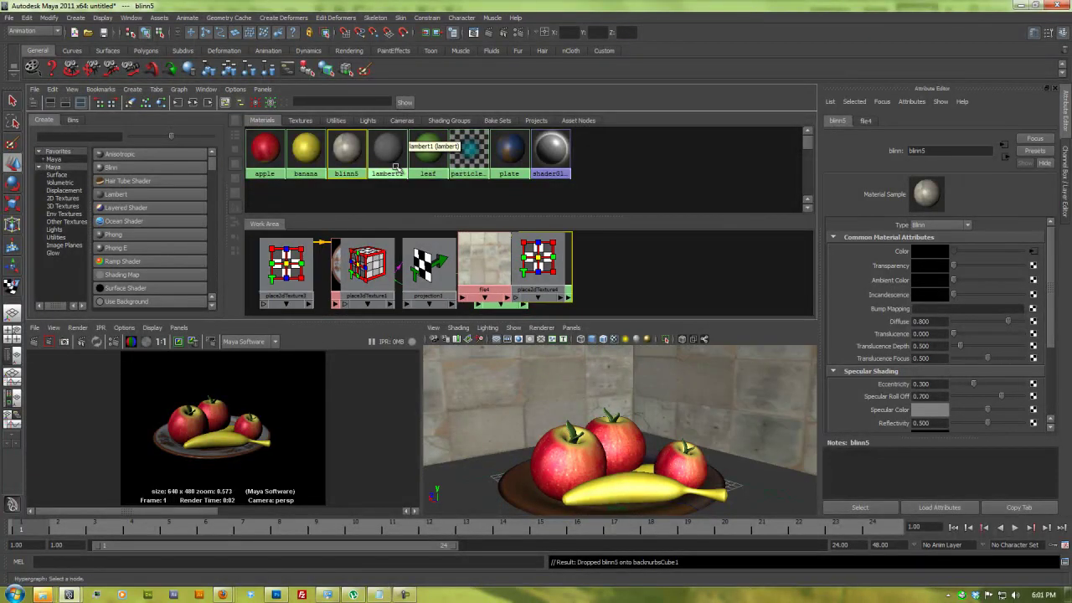
Graph the wall material's network, then render the walled scene and keep the image.
{"action": "right_click", "coordinate": [345, 151]}
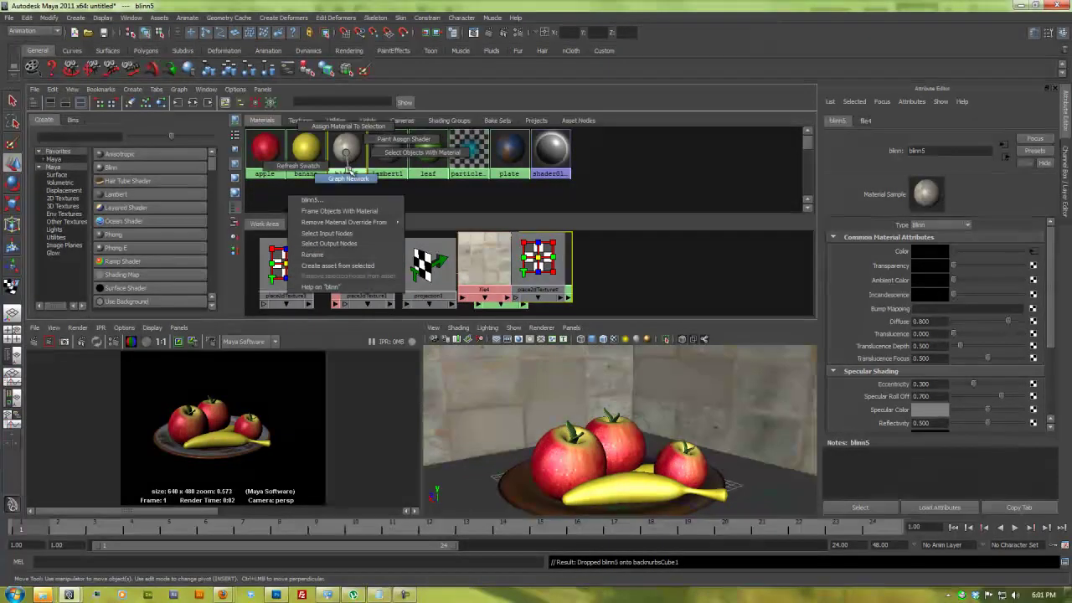
{"action": "left_click", "coordinate": [350, 176]}
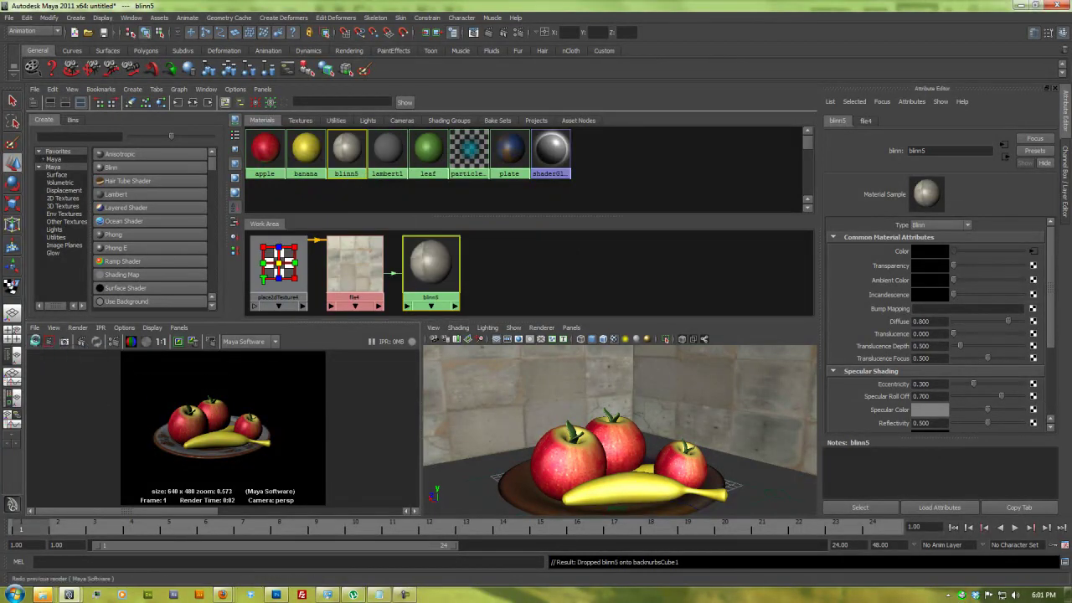
{"action": "left_click", "coordinate": [36, 340]}
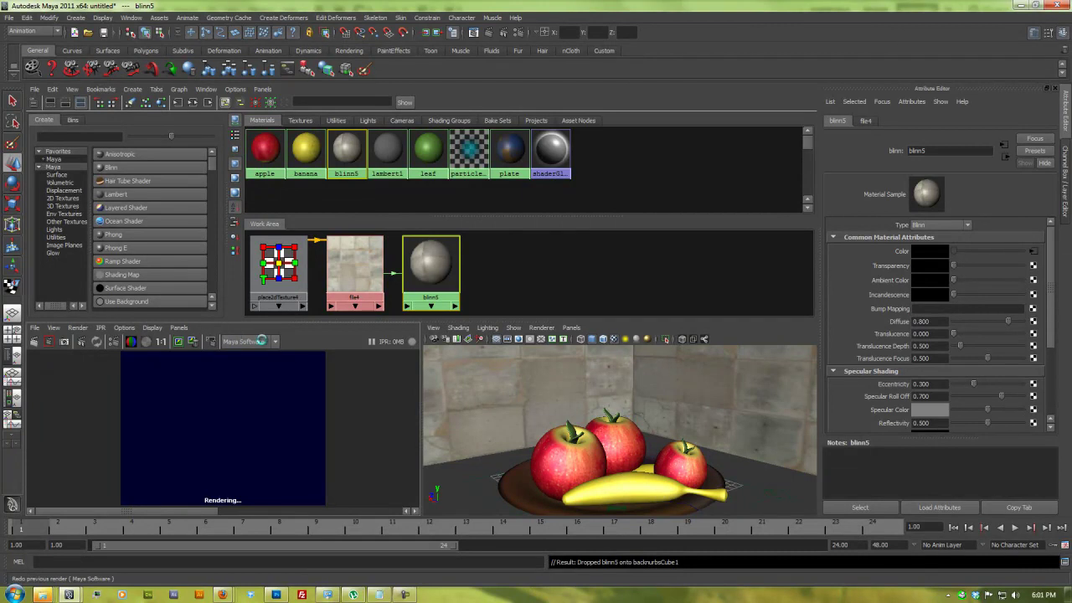
{"action": "left_click", "coordinate": [180, 342]}
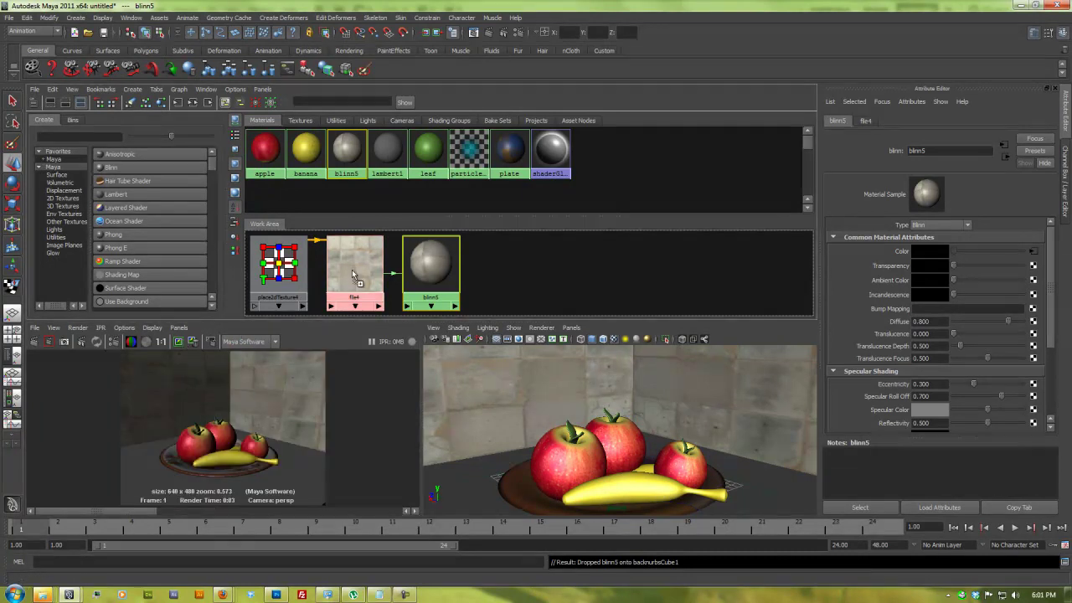
Connect the concrete file texture to the wall material's bump map.
{"action": "middle_click_drag", "start_coordinate": [351, 269], "coordinate": [432, 266]}
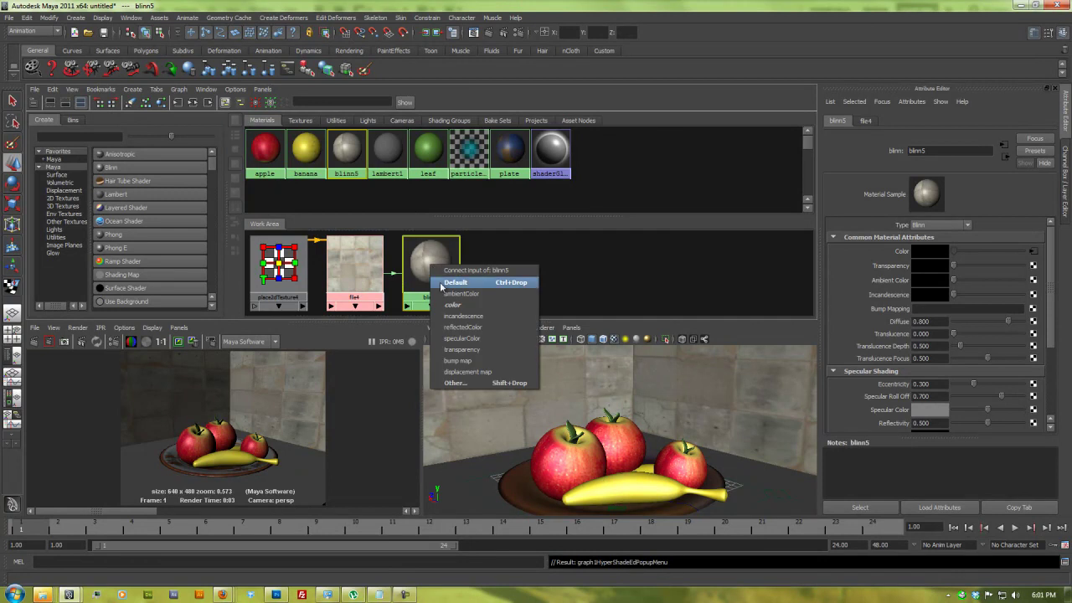
{"action": "left_click", "coordinate": [458, 360]}
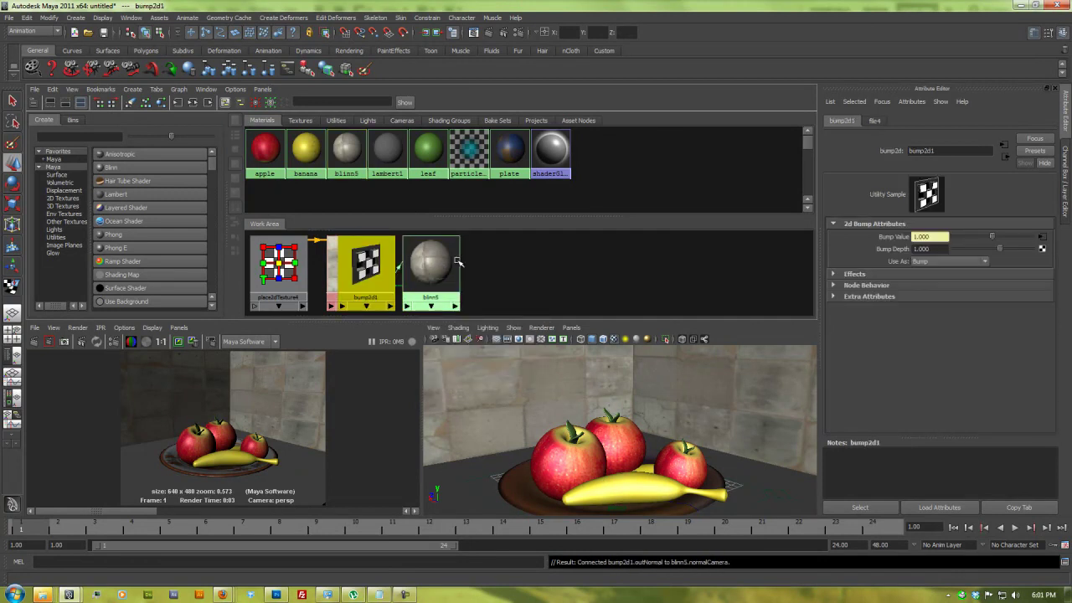
Check the wall bump in an enlarged render of the scene, then set its bump depth to 0.5.
{"action": "left_click", "coordinate": [34, 340]}
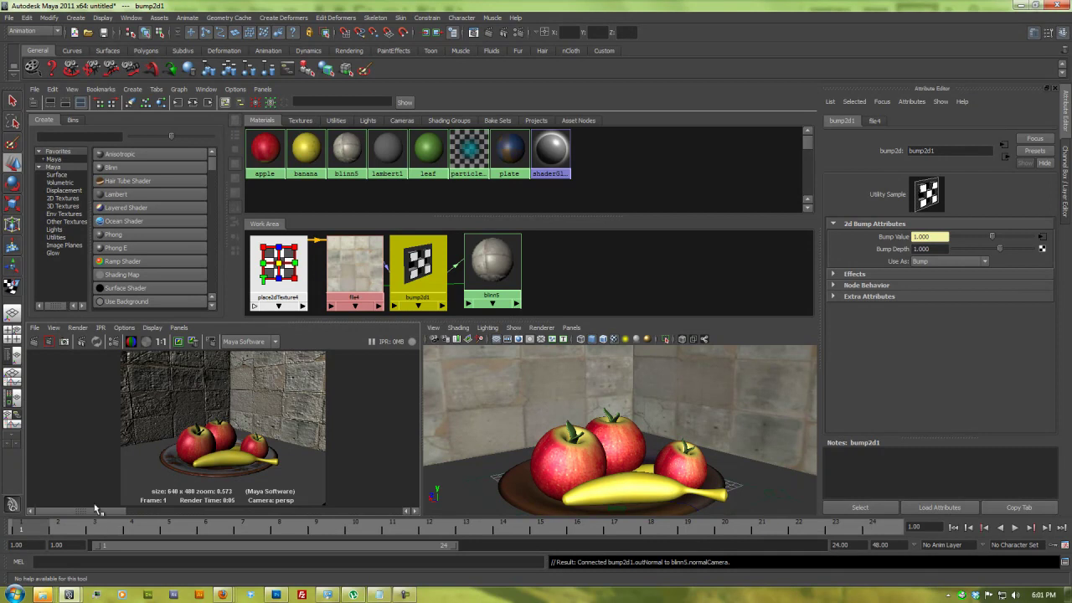
{"action": "left_click", "coordinate": [165, 436]}
{"action": "key", "text": "space"}
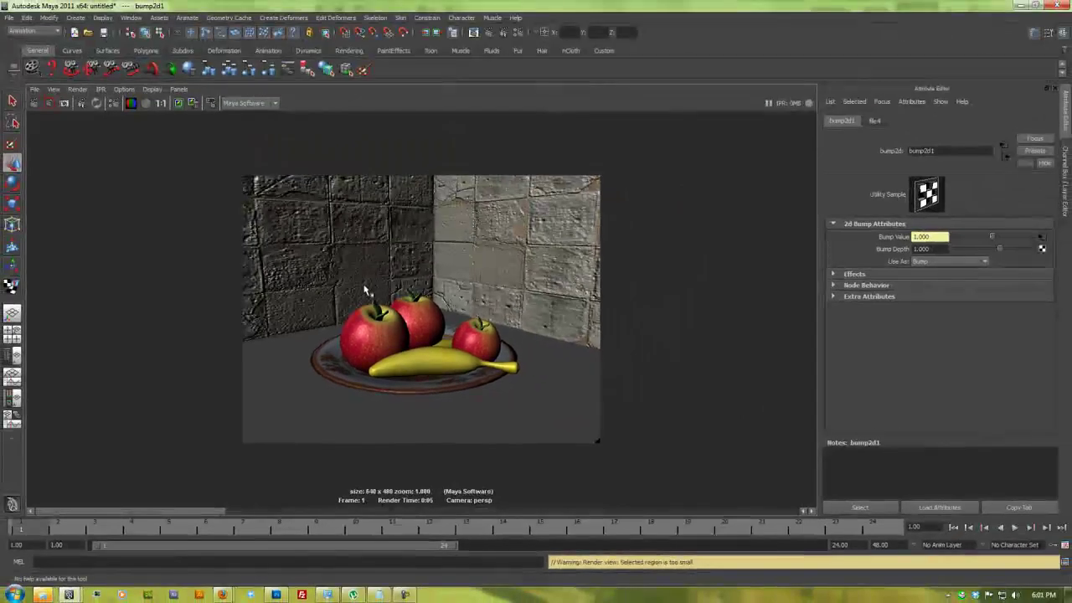
{"action": "key", "text": "space"}
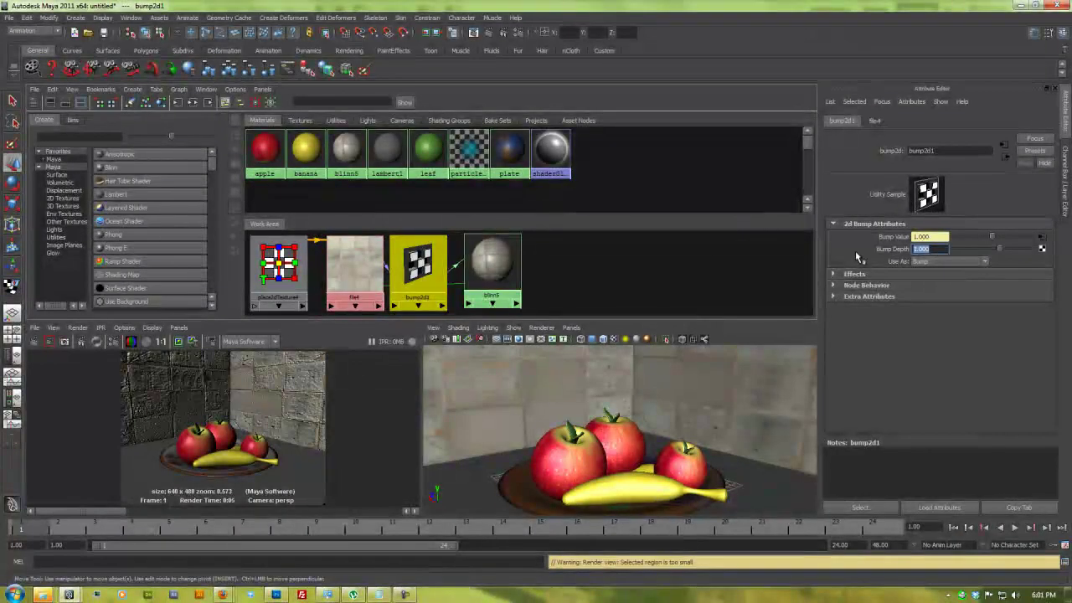
{"action": "type", "text": "0.5"}
{"action": "key", "text": "Return"}
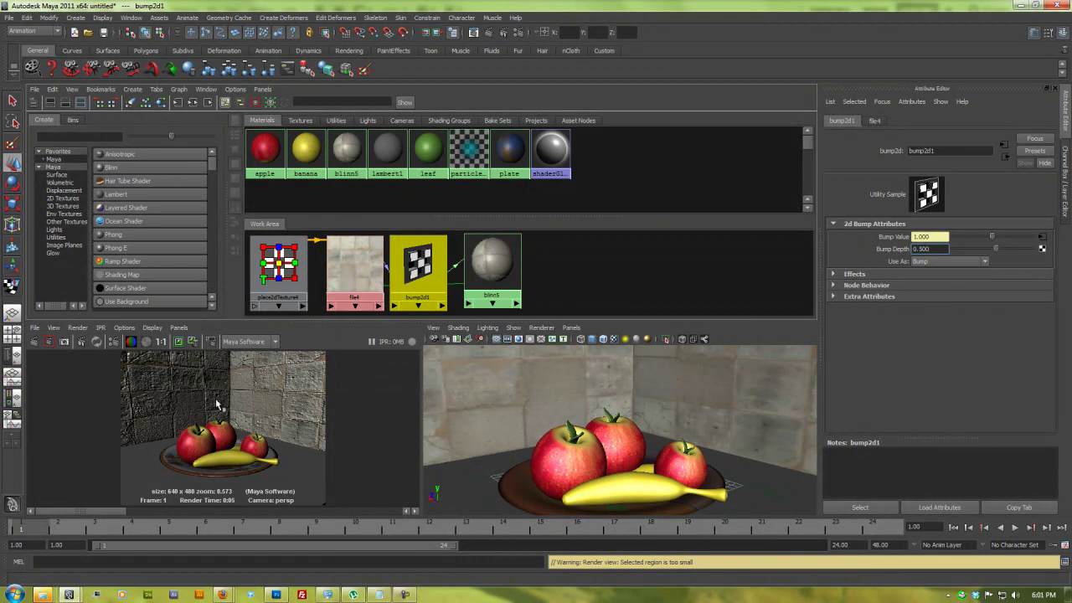
Lower the apple material's reflectivity and set the banana material's reflectivity to 0.
{"action": "left_click", "coordinate": [335, 151]}
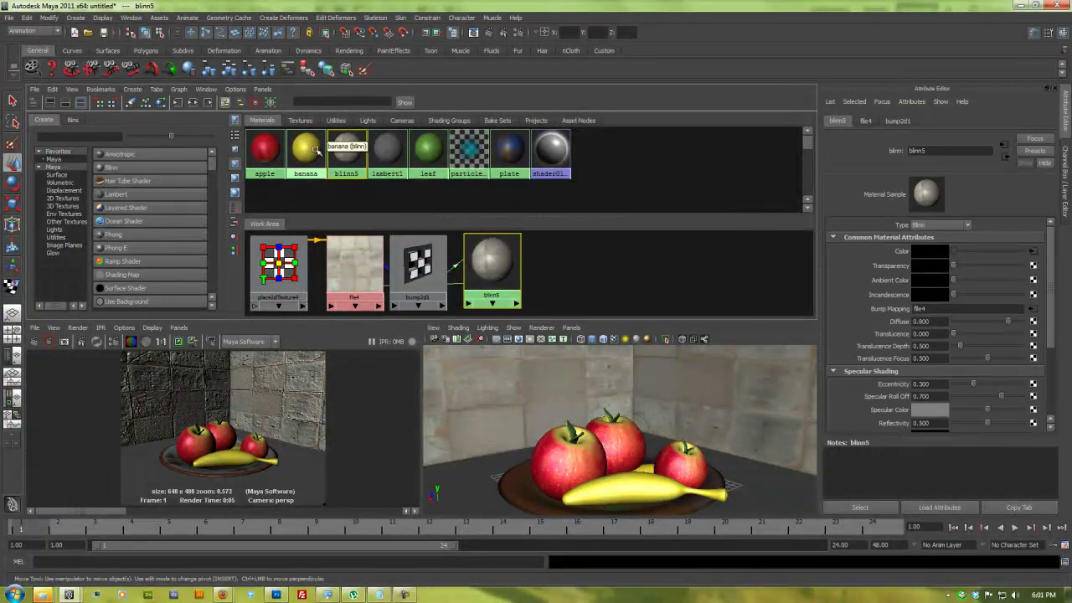
{"action": "left_click", "coordinate": [261, 151]}
{"action": "left_click_drag", "start_coordinate": [1056, 359], "coordinate": [1056, 407]}
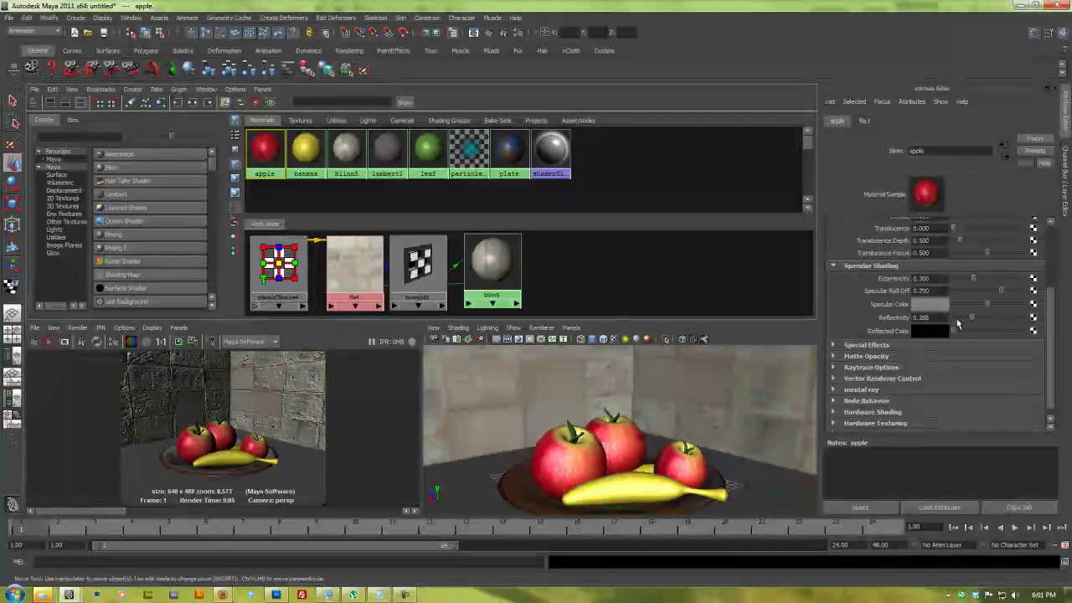
{"action": "left_click", "coordinate": [305, 151]}
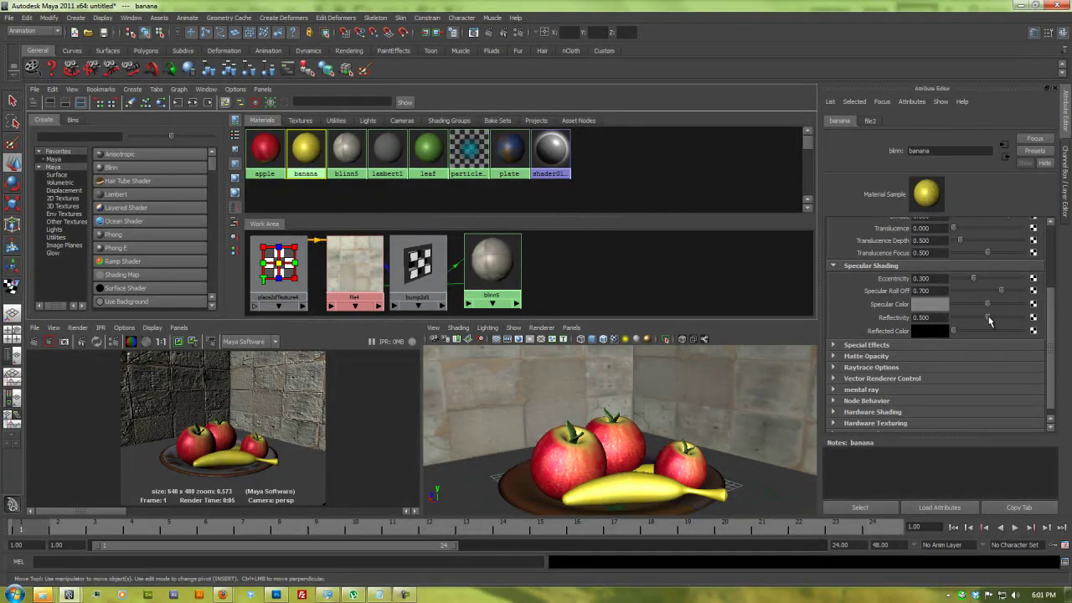
Load the Mayatomr.mll and nearestPointOnMesh.mll plug-ins through the Plug-in Manager.
{"action": "left_click", "coordinate": [275, 344]}
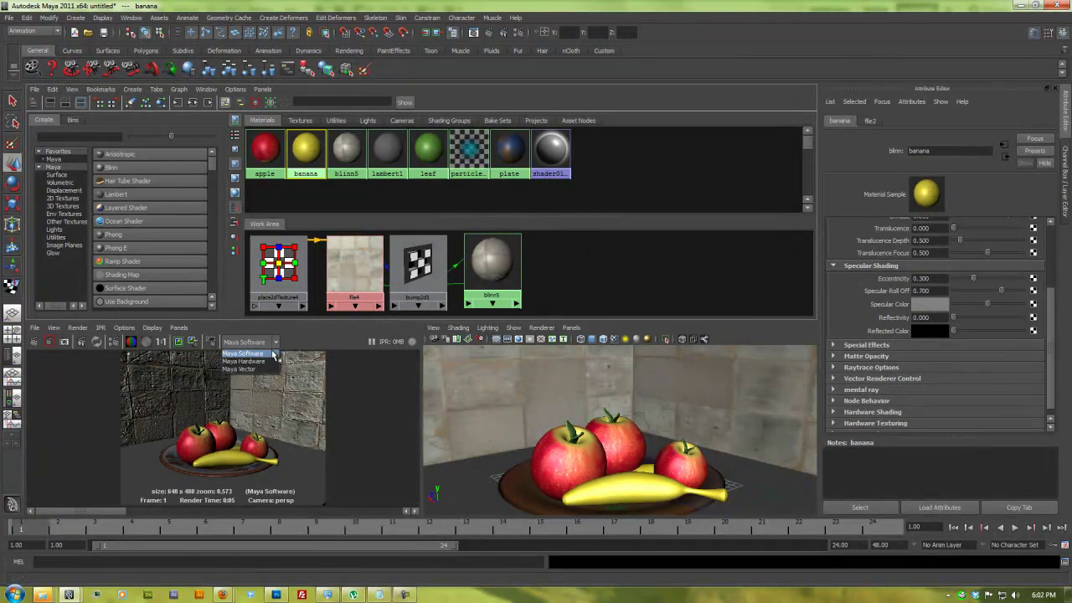
{"action": "left_click", "coordinate": [271, 354]}
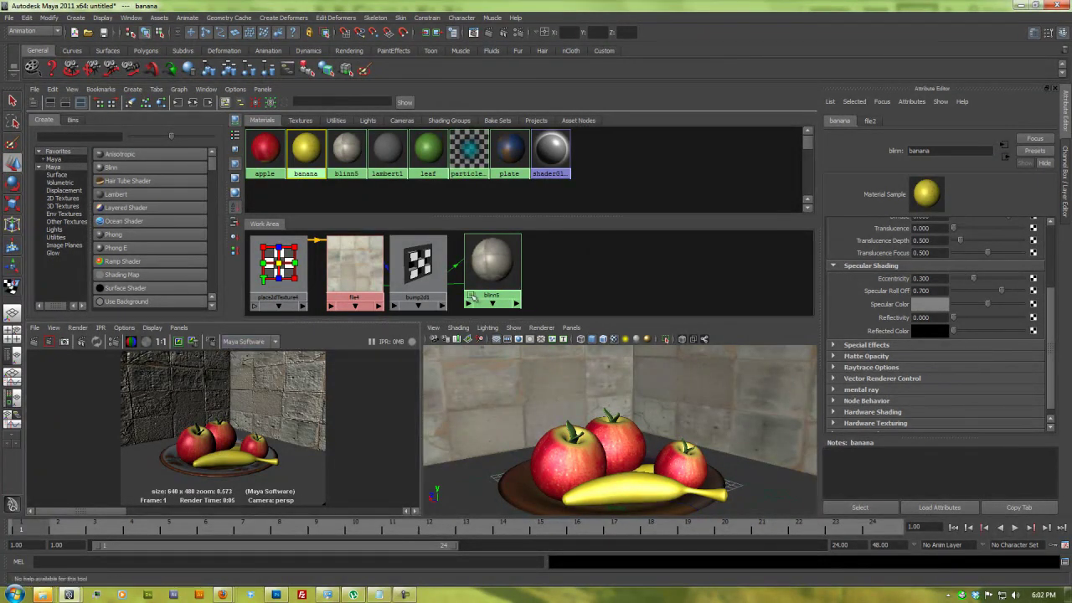
{"action": "key", "text": "space"}
{"action": "left_click_drag", "start_coordinate": [517, 159], "coordinate": [690, 327]}
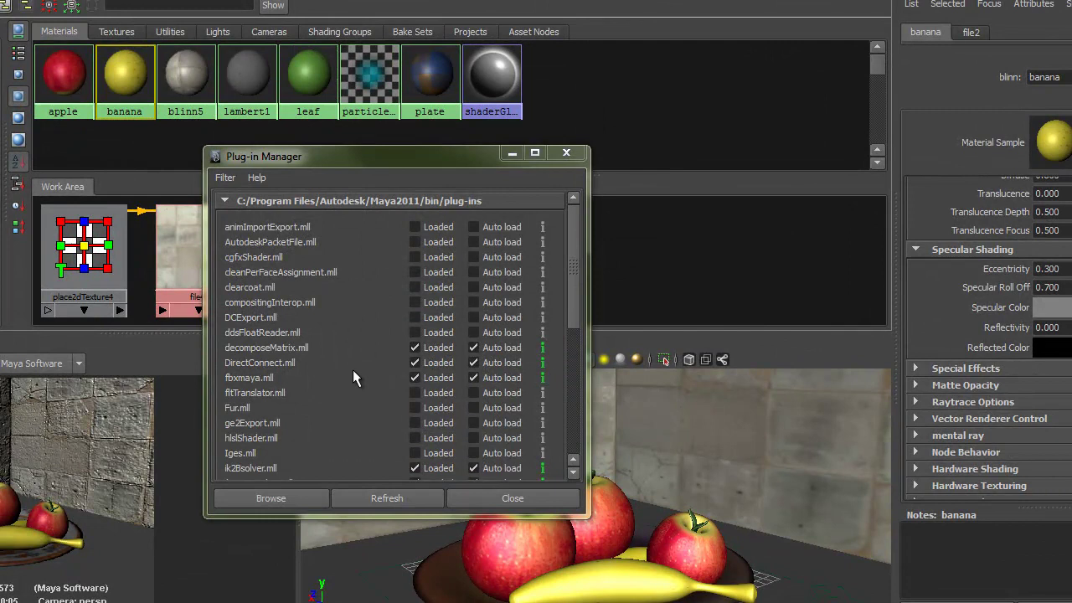
{"action": "scroll", "coordinate": [353, 370], "scroll_direction": "down", "scroll_amount": 5}
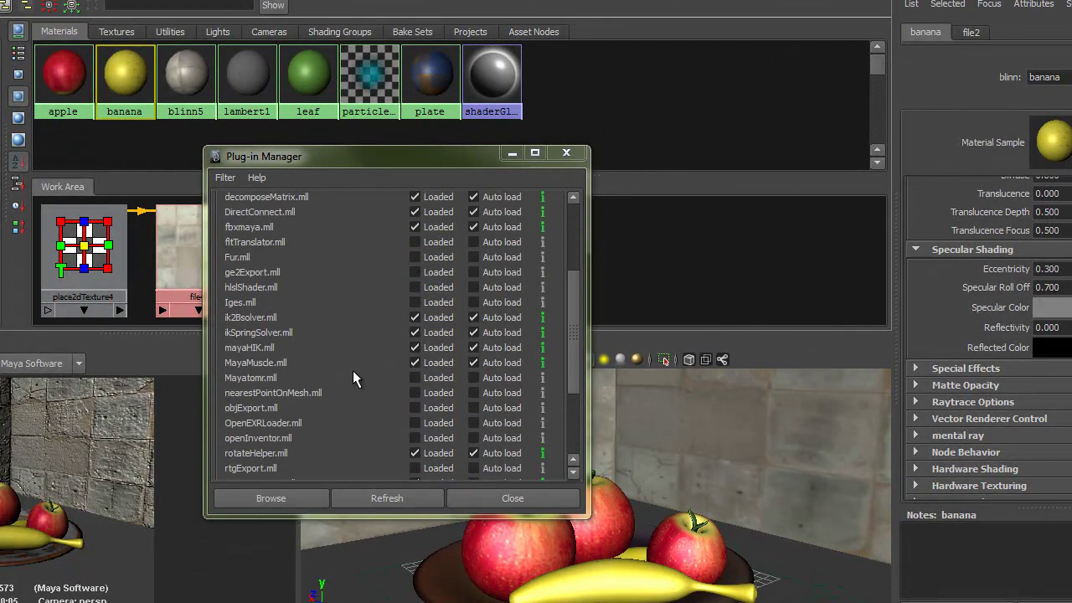
{"action": "left_click", "coordinate": [414, 328]}
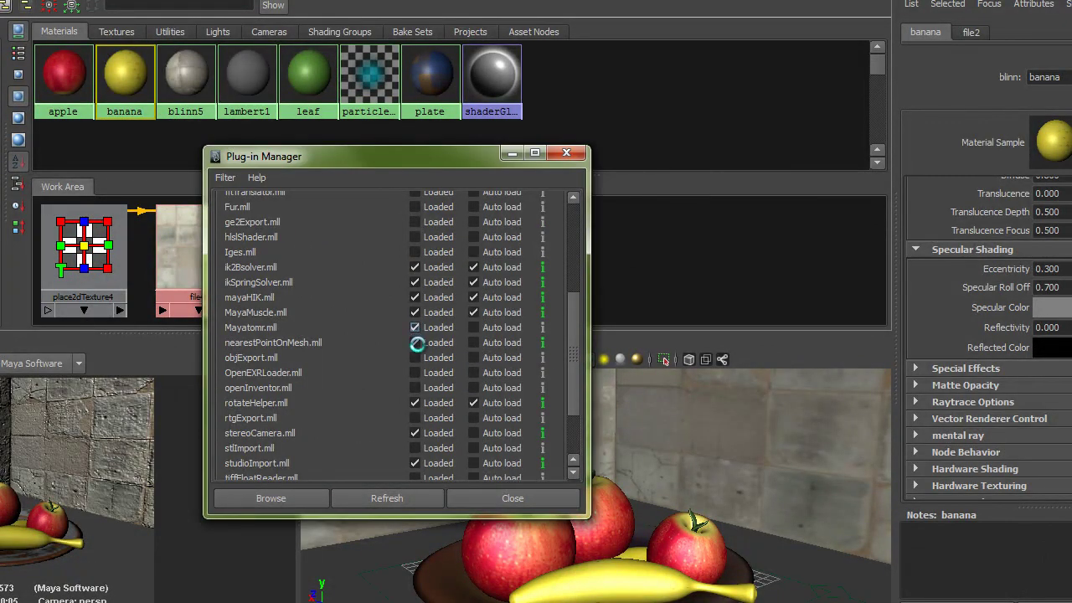
{"action": "left_click", "coordinate": [415, 343]}
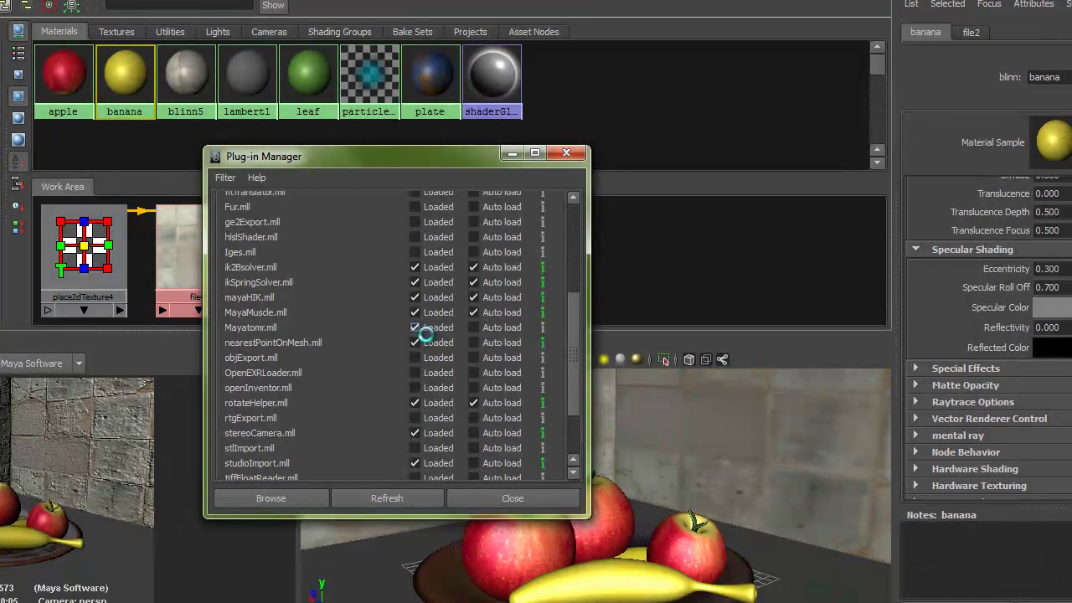
{"action": "left_click", "coordinate": [478, 500]}
Switch the renderer to mental ray and render the current frame.
{"action": "left_click", "coordinate": [54, 366]}
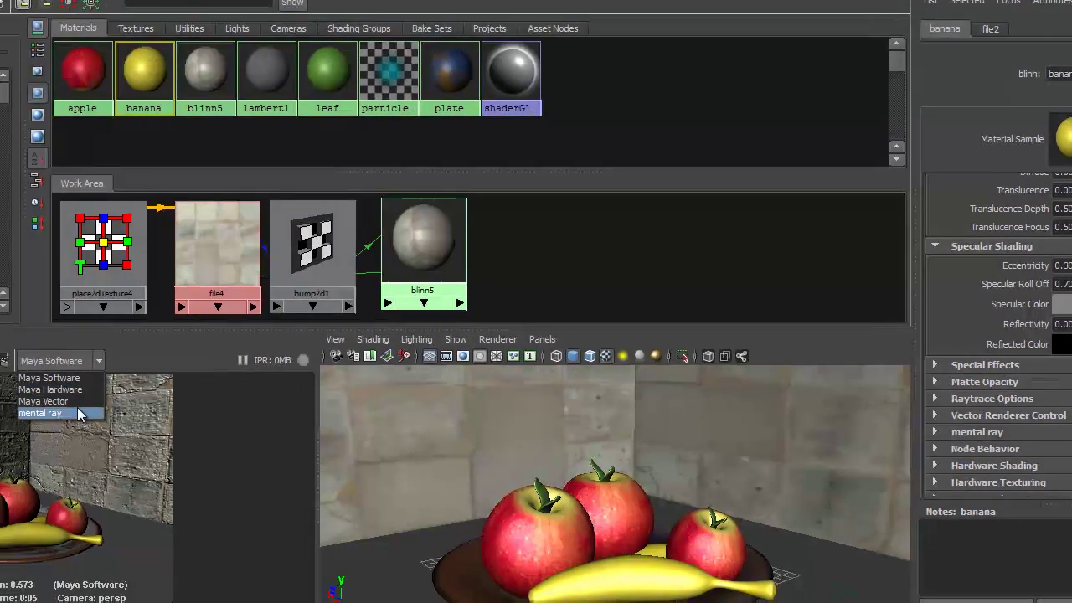
{"action": "left_click", "coordinate": [51, 415]}
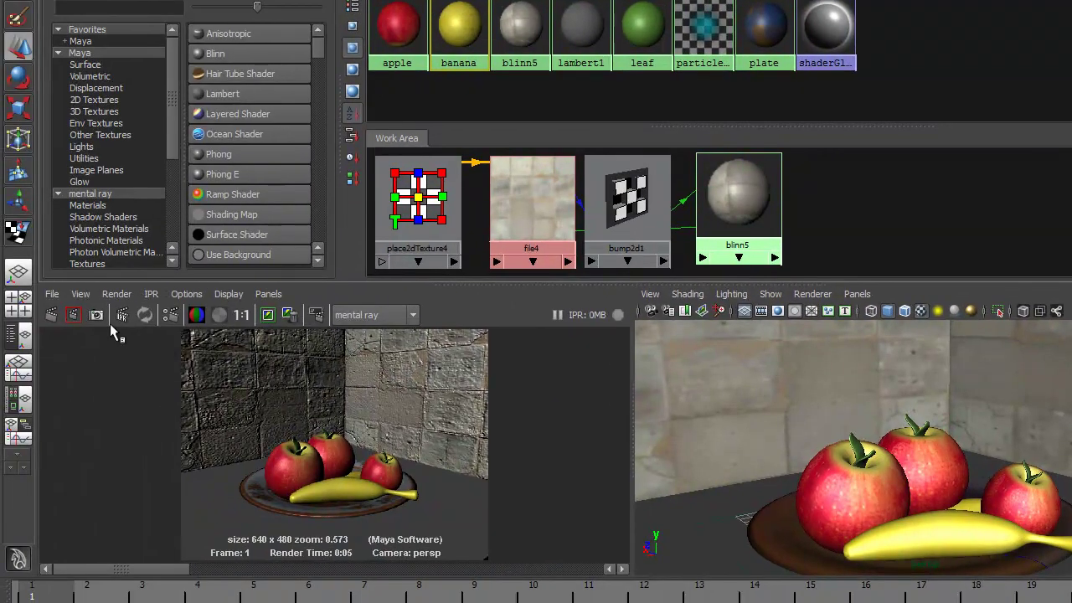
{"action": "left_click", "coordinate": [51, 314]}
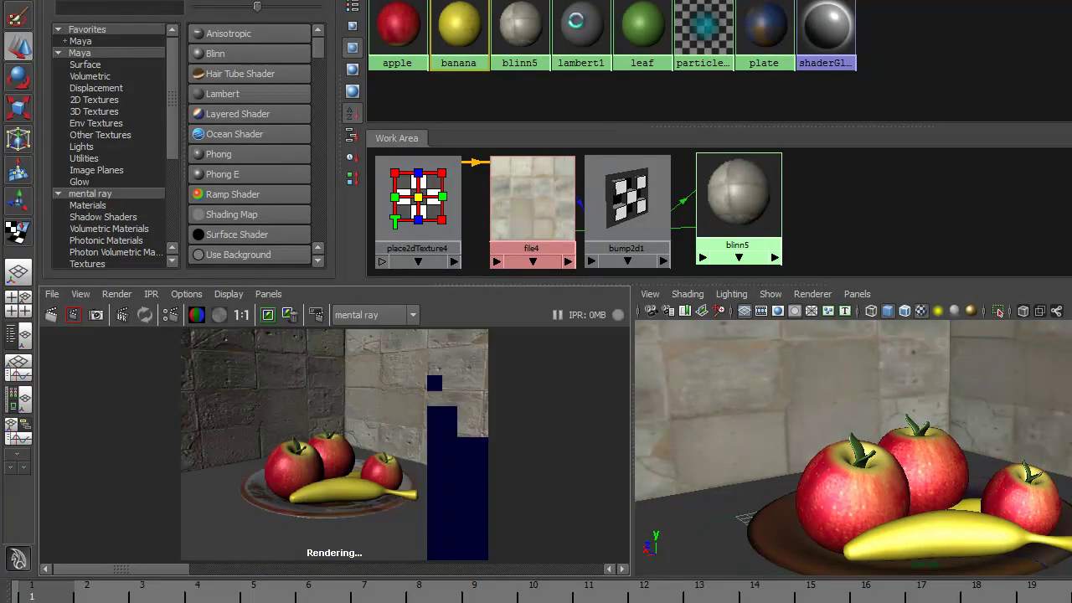
Create a new Blinn material and map its color to a file texture using tileable_wood.jpg.
{"action": "left_click", "coordinate": [220, 54]}
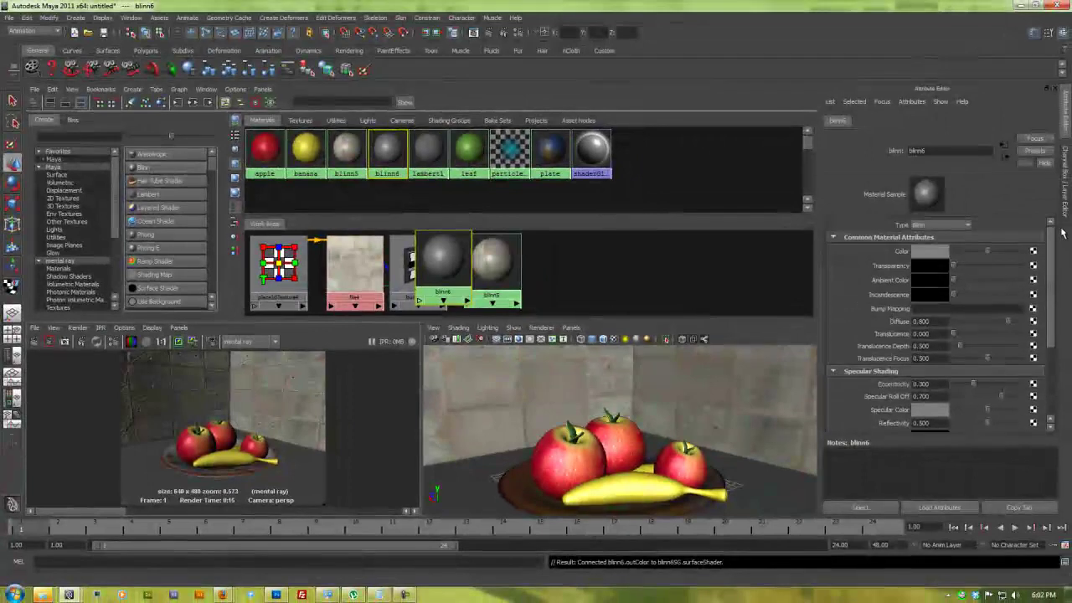
{"action": "left_click", "coordinate": [1033, 252]}
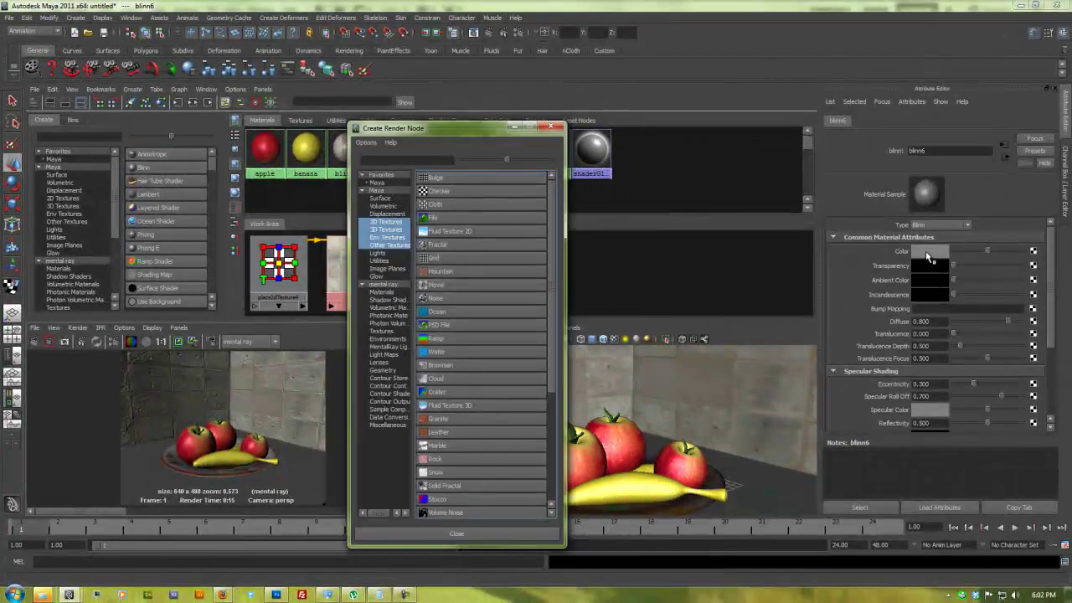
{"action": "left_click", "coordinate": [448, 222]}
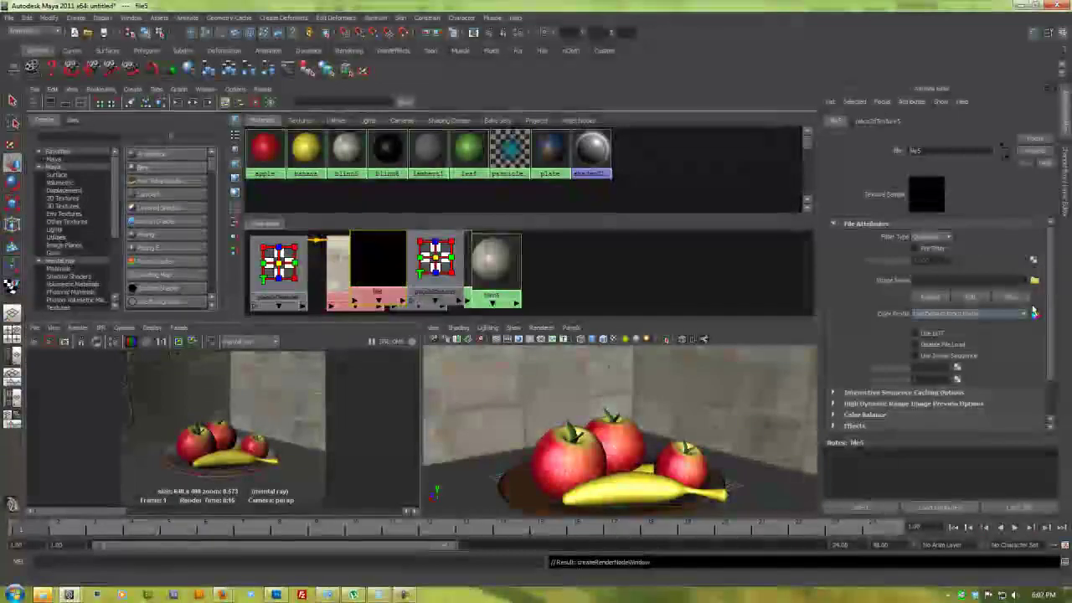
{"action": "left_click", "coordinate": [1035, 281]}
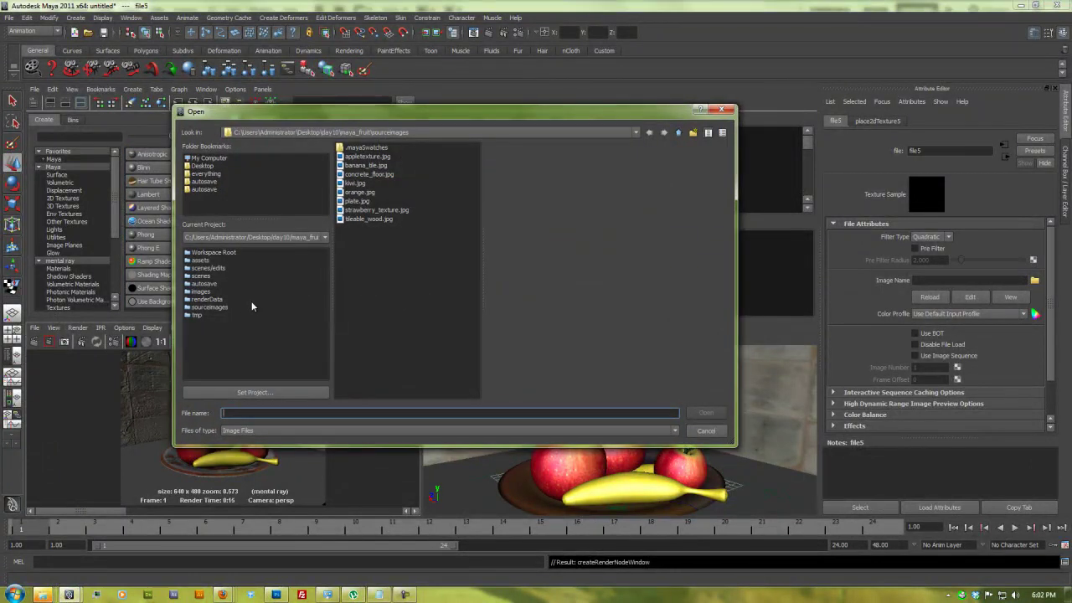
{"action": "double_click", "coordinate": [369, 218]}
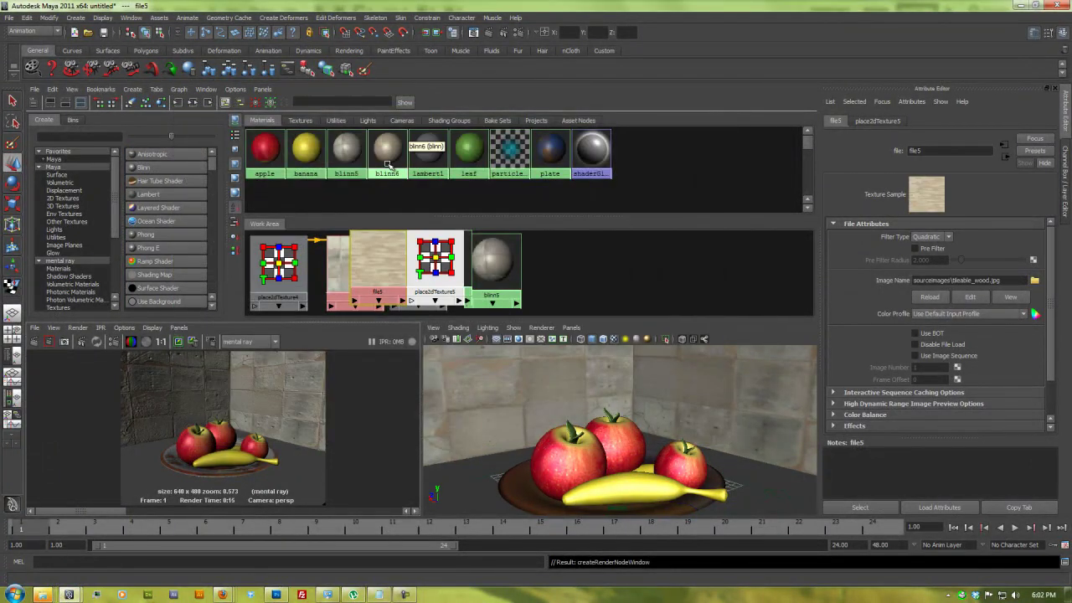
Assign the wood Blinn material to the cube's floor surface and enlarge the perspective view.
{"action": "middle_click_drag", "start_coordinate": [387, 157], "coordinate": [489, 489]}
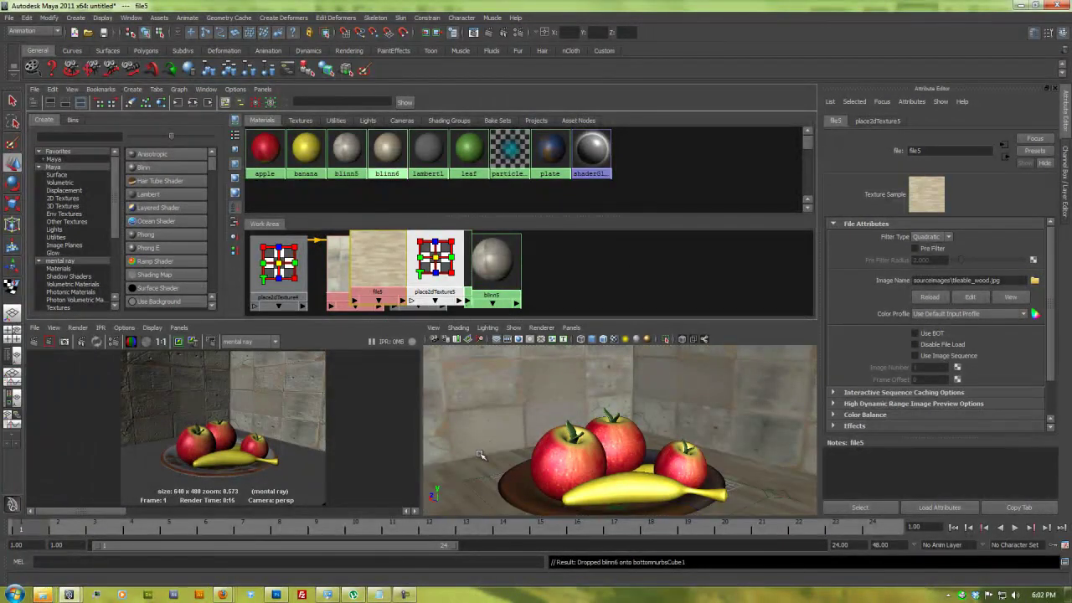
{"action": "left_click", "coordinate": [387, 295]}
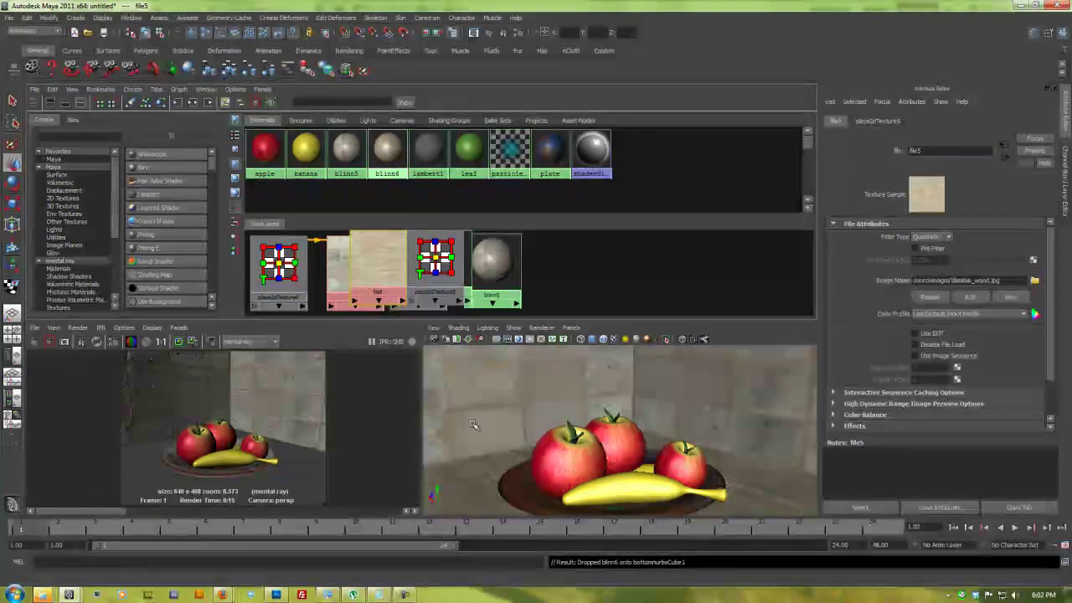
{"action": "left_click", "coordinate": [671, 402]}
{"action": "left_click_drag", "start_coordinate": [671, 402], "coordinate": [598, 422], "text": "alt"}
{"action": "key", "text": "space"}
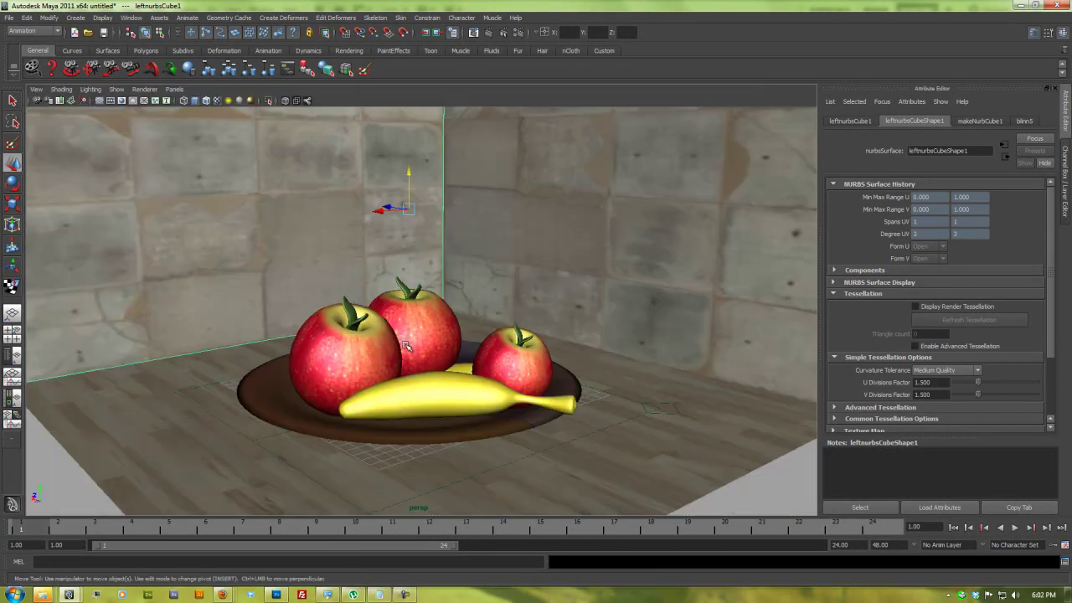
Create a point light in the scene.
{"action": "key", "text": "space"}
{"action": "left_click", "coordinate": [365, 301]}
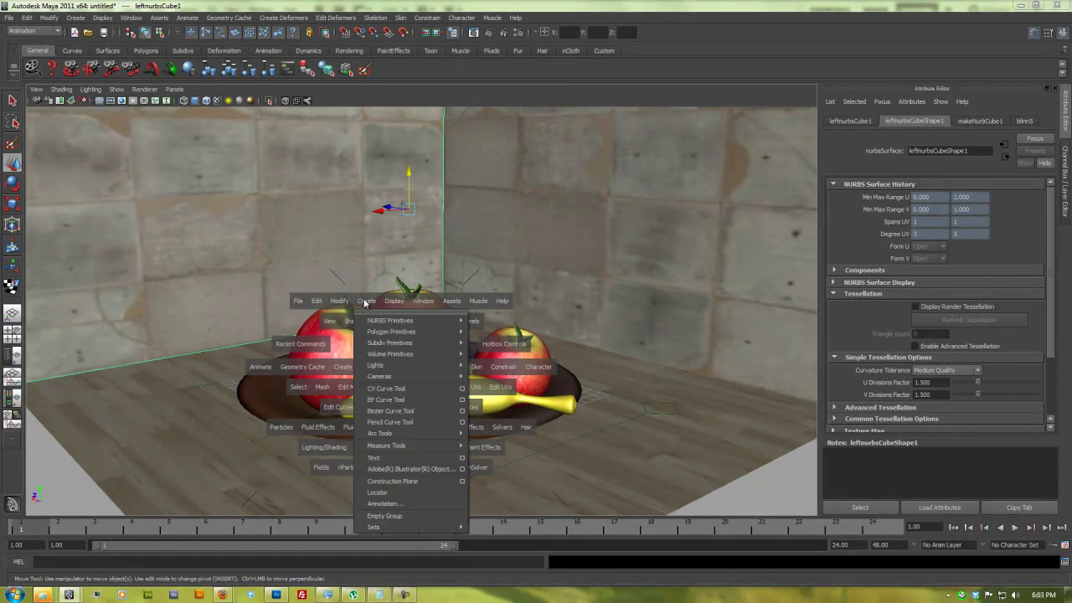
{"action": "mouse_move", "coordinate": [377, 368]}
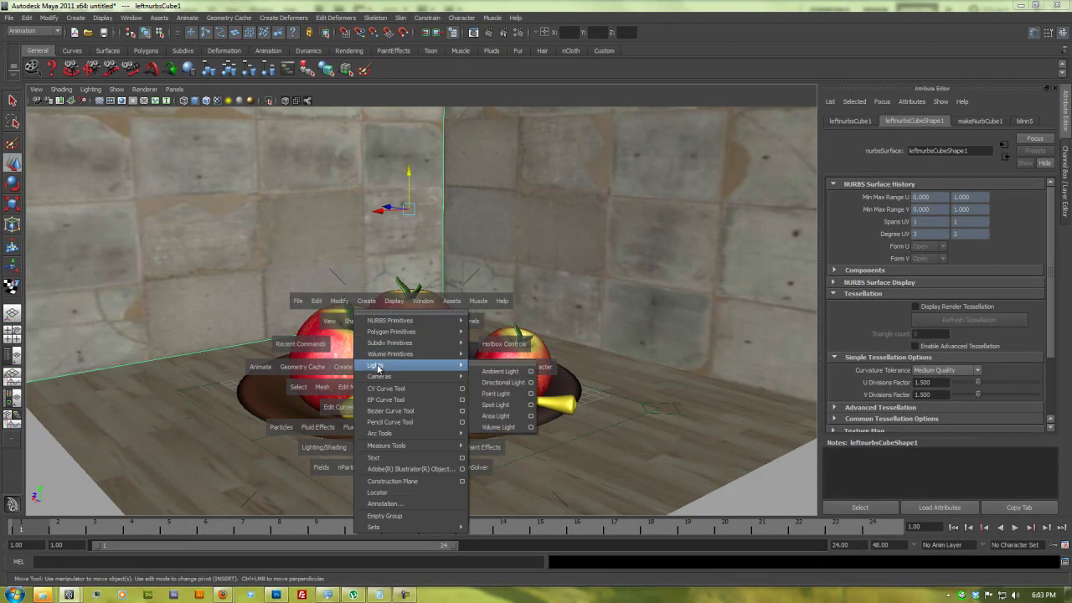
{"action": "left_click", "coordinate": [502, 381]}
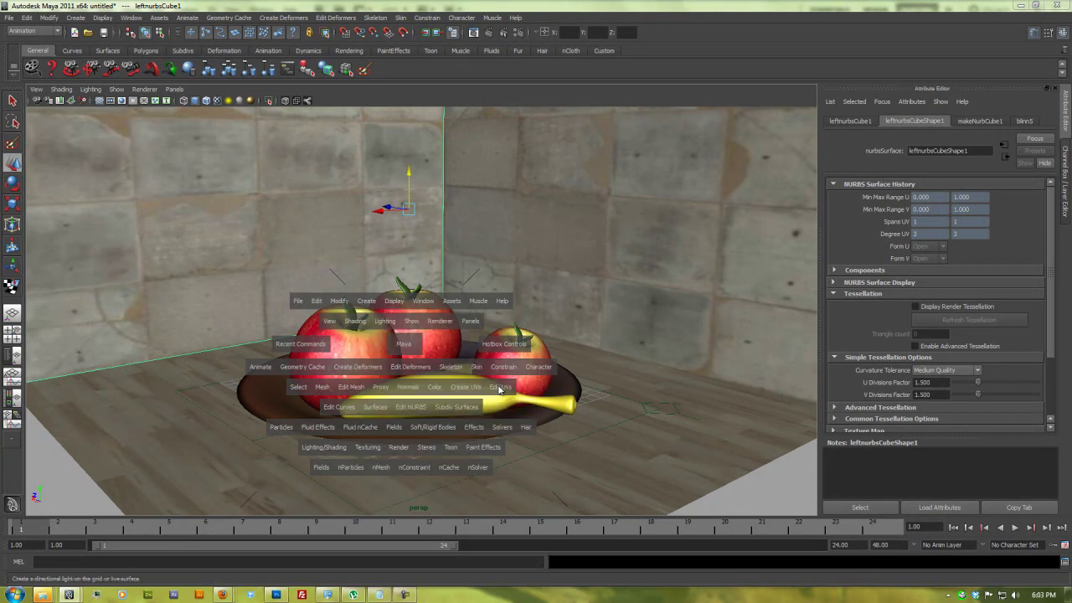
{"action": "left_click", "coordinate": [366, 301]}
{"action": "mouse_move", "coordinate": [381, 366]}
{"action": "left_click", "coordinate": [502, 393]}
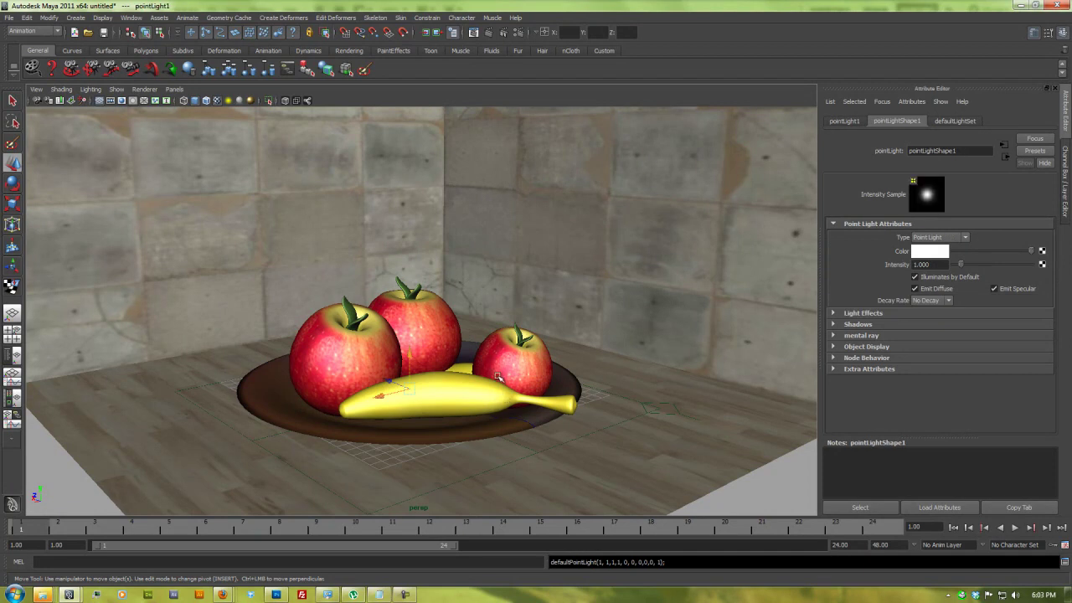
Move the point light up and to one side above the fruit plate, and preview scene lighting in the perspective view.
{"action": "left_click_drag", "start_coordinate": [381, 395], "coordinate": [268, 157]}
{"action": "key", "text": "7"}
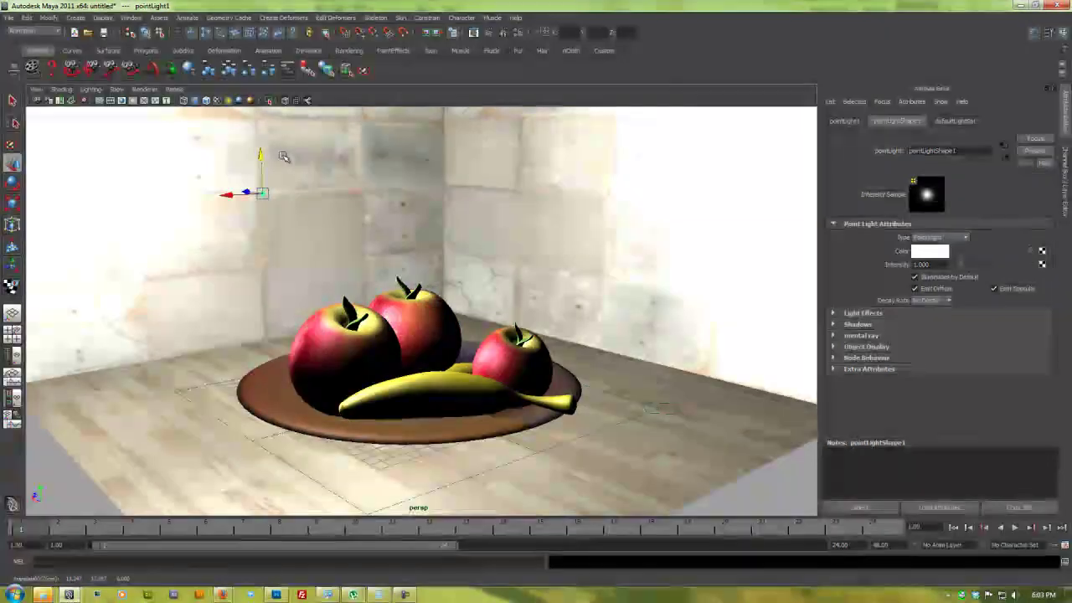
{"action": "mouse_move", "coordinate": [536, 279]}
{"action": "left_mouse_down", "text": "alt"}
{"action": "mouse_move", "coordinate": [486, 310]}
{"action": "mouse_move", "coordinate": [538, 294]}
{"action": "left_mouse_up", "text": "alt"}
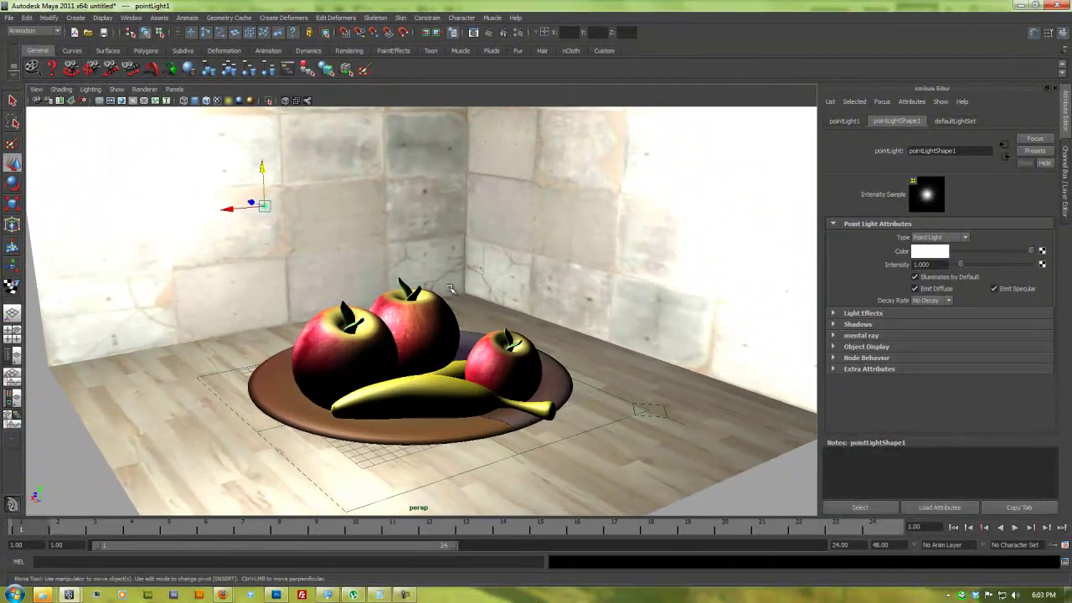
{"action": "left_click_drag", "start_coordinate": [231, 214], "coordinate": [209, 210]}
{"action": "left_click_drag", "start_coordinate": [184, 251], "coordinate": [274, 247], "text": "alt"}
{"action": "right_click_drag", "start_coordinate": [274, 247], "coordinate": [339, 260], "text": "alt"}
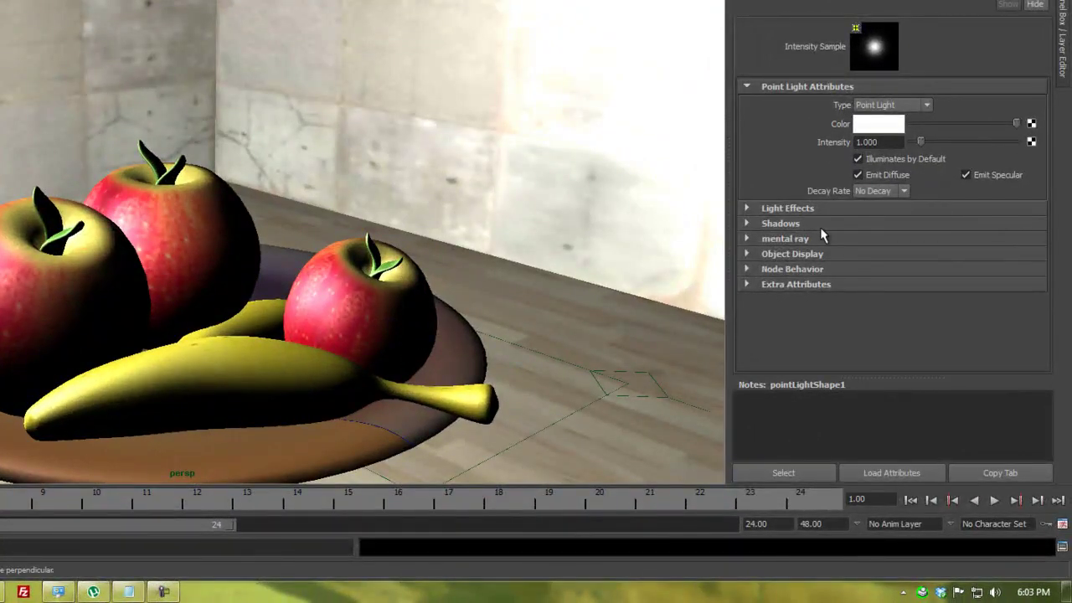
Turn on depth map shadows for the point light, then select the wooden floor surface.
{"action": "left_click", "coordinate": [758, 223]}
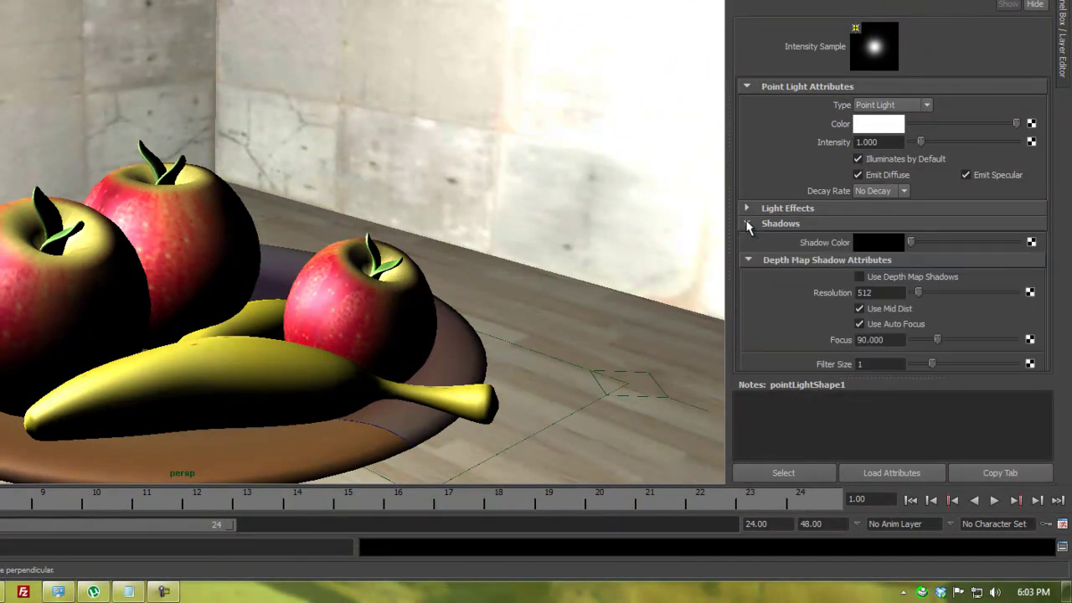
{"action": "left_click", "coordinate": [860, 277]}
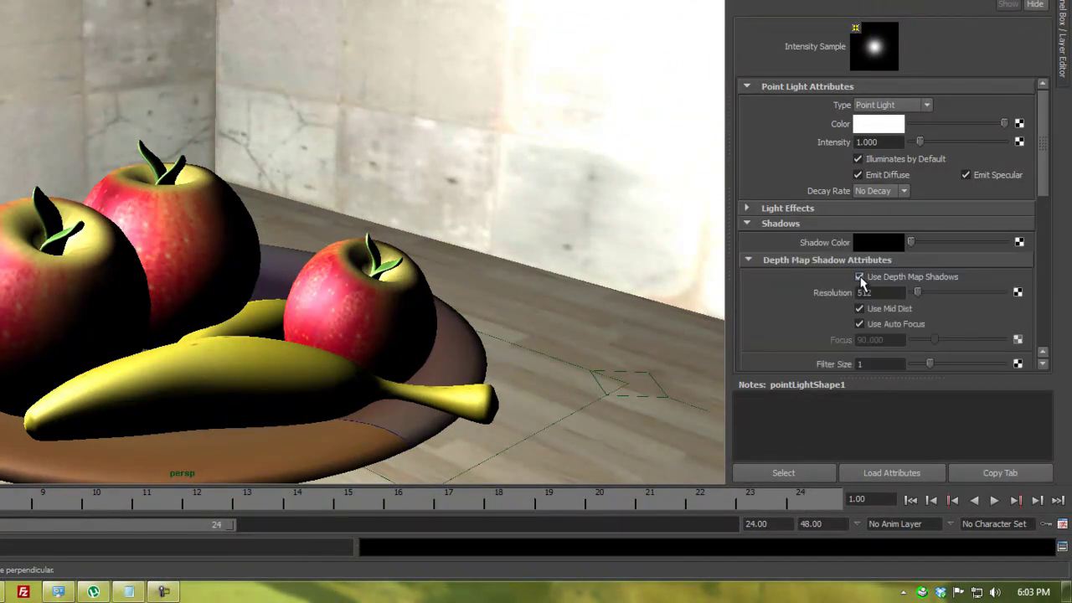
{"action": "left_click_drag", "start_coordinate": [466, 182], "coordinate": [442, 185], "text": "alt"}
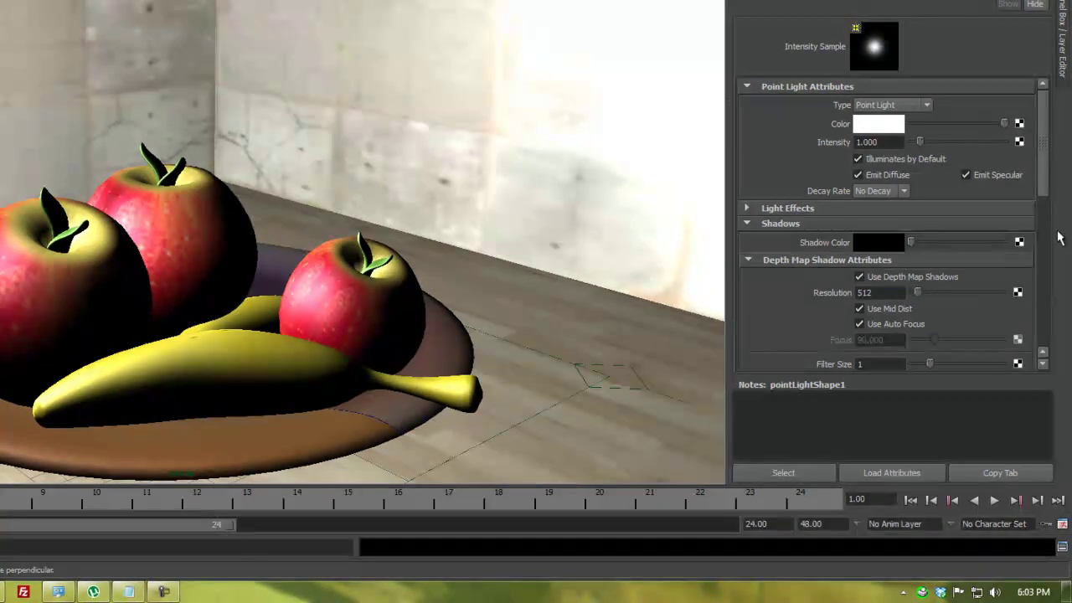
{"action": "left_click_drag", "start_coordinate": [1047, 194], "coordinate": [1053, 167]}
{"action": "left_click", "coordinate": [293, 221]}
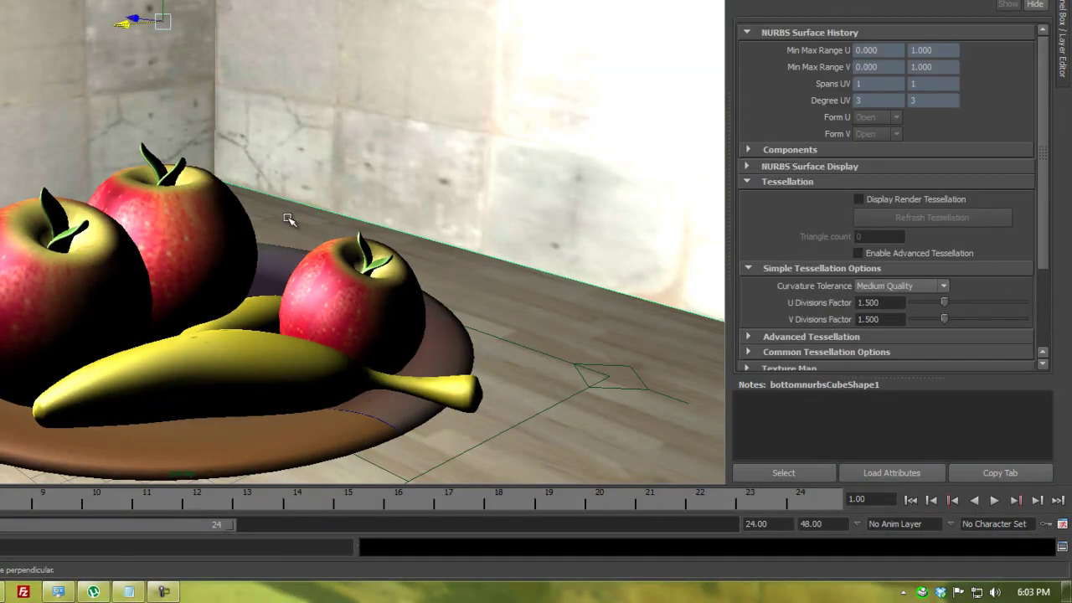
Switch the workspace to the Hypershade/Render/Persp layout.
{"action": "key", "text": "space"}
{"action": "mouse_move", "coordinate": [338, 55]}
{"action": "left_mouse_down"}
{"action": "mouse_move", "coordinate": [392, 35]}
{"action": "mouse_move", "coordinate": [342, 56]}
{"action": "left_mouse_up"}
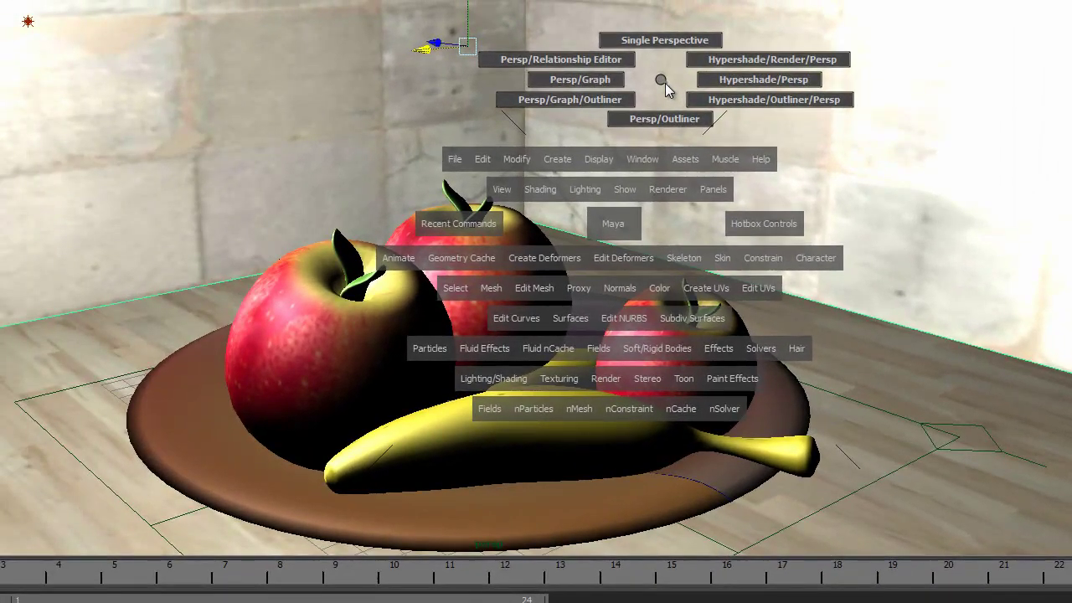
{"action": "left_click_drag", "start_coordinate": [665, 84], "coordinate": [709, 60]}
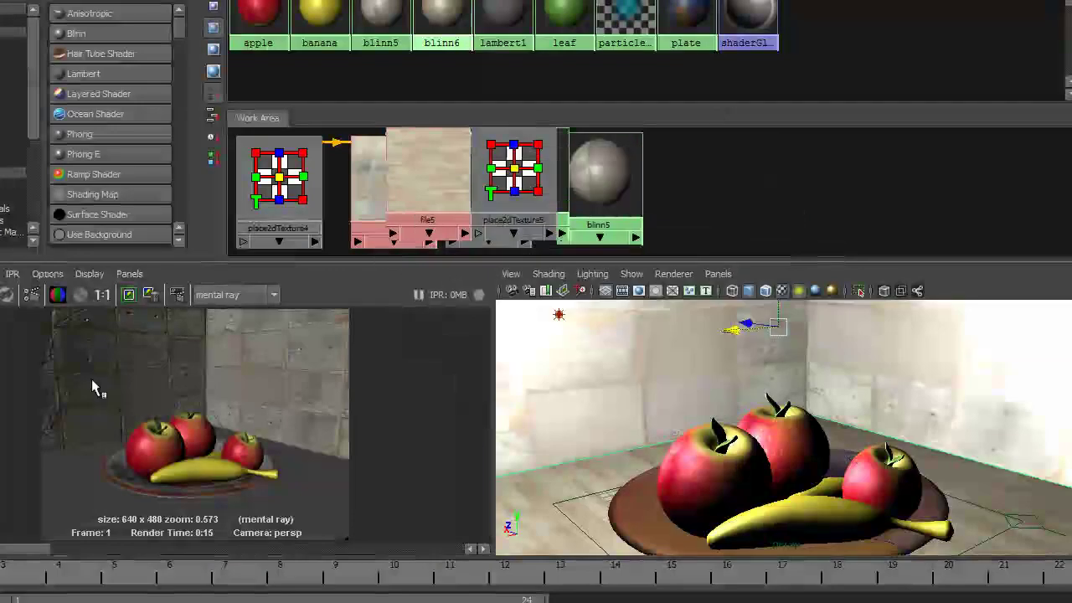
Render the perspective view in mental ray and inspect the rendered image enlarged.
{"action": "left_click", "coordinate": [129, 296]}
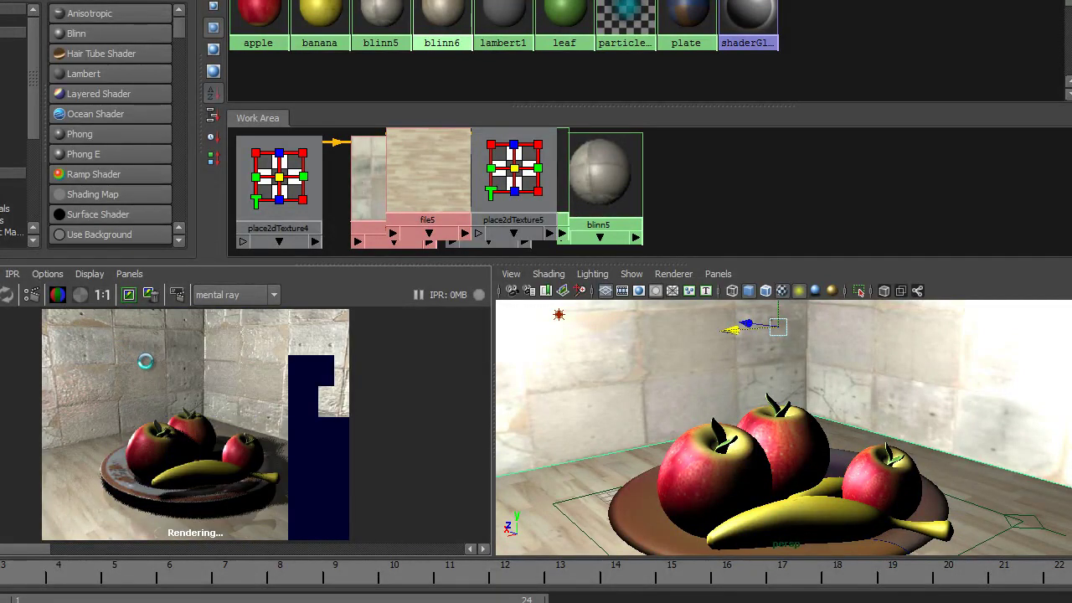
{"action": "left_click", "coordinate": [299, 458]}
{"action": "key", "text": "space"}
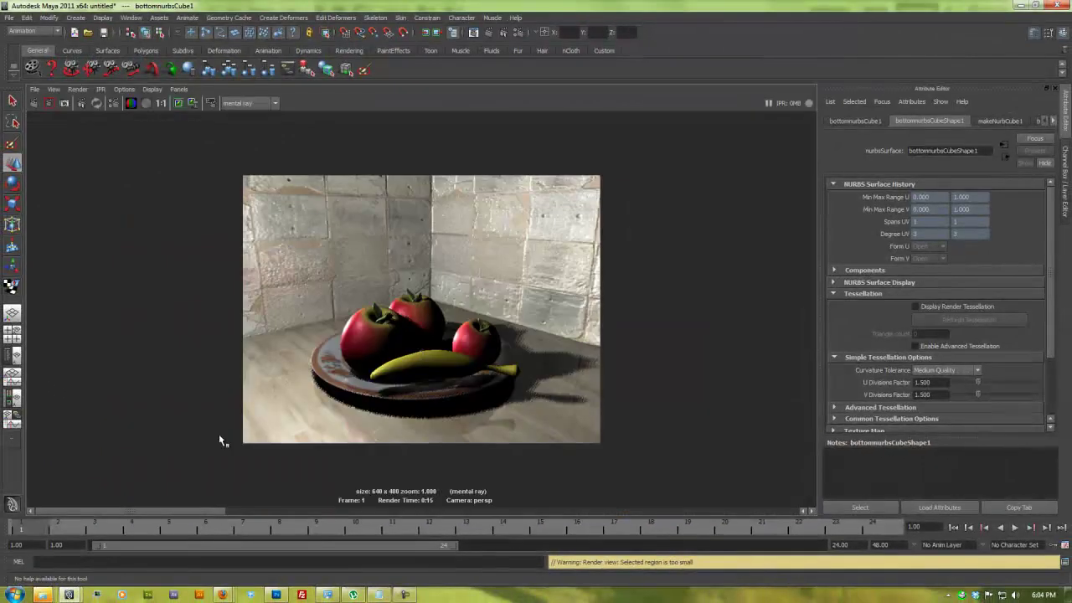
{"action": "key", "text": "space"}
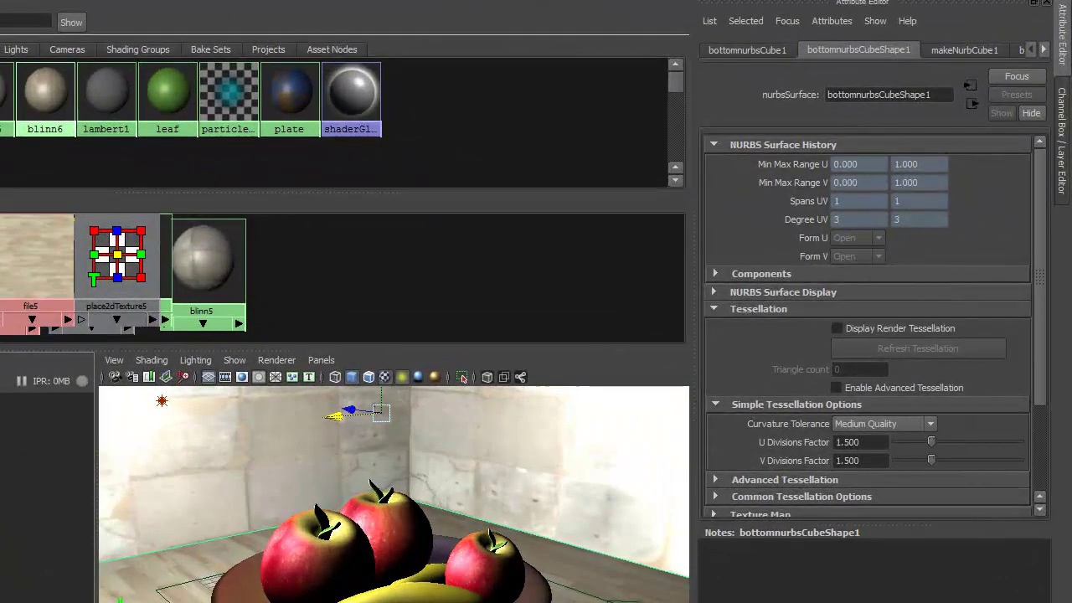
Set the mental ray quality preset to Preview: Final Gather and start a test render of the scene.
{"action": "left_click", "coordinate": [114, 342]}
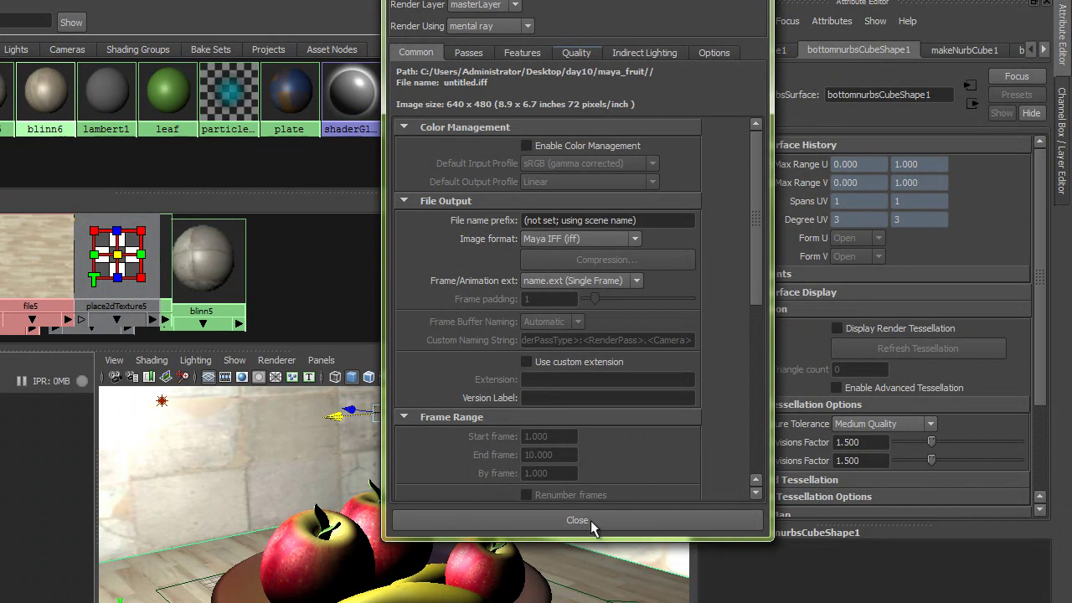
{"action": "left_click", "coordinate": [577, 54]}
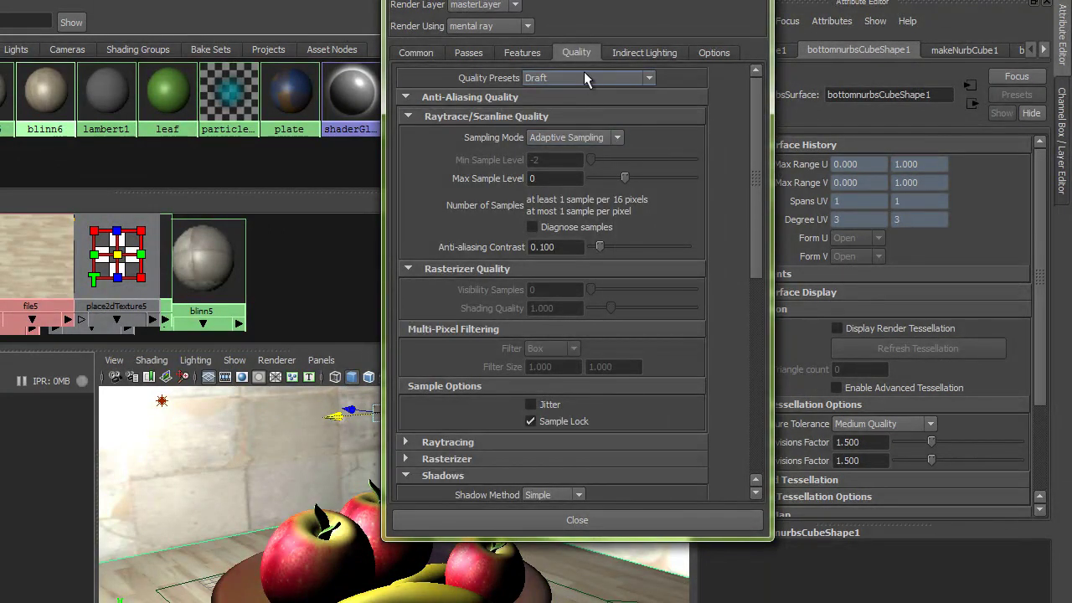
{"action": "left_click", "coordinate": [586, 78]}
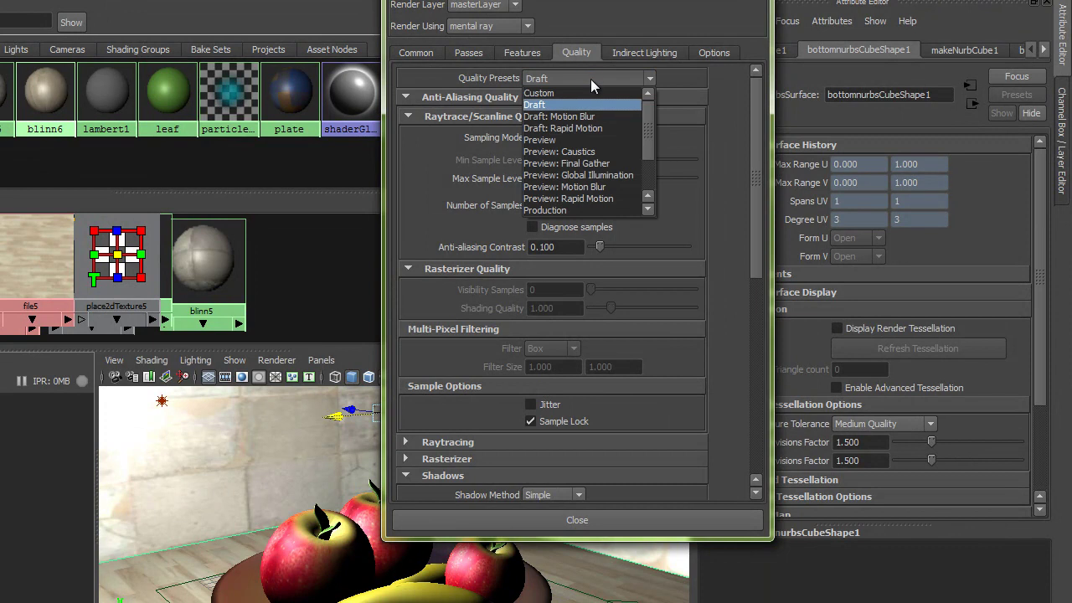
{"action": "left_click", "coordinate": [584, 164]}
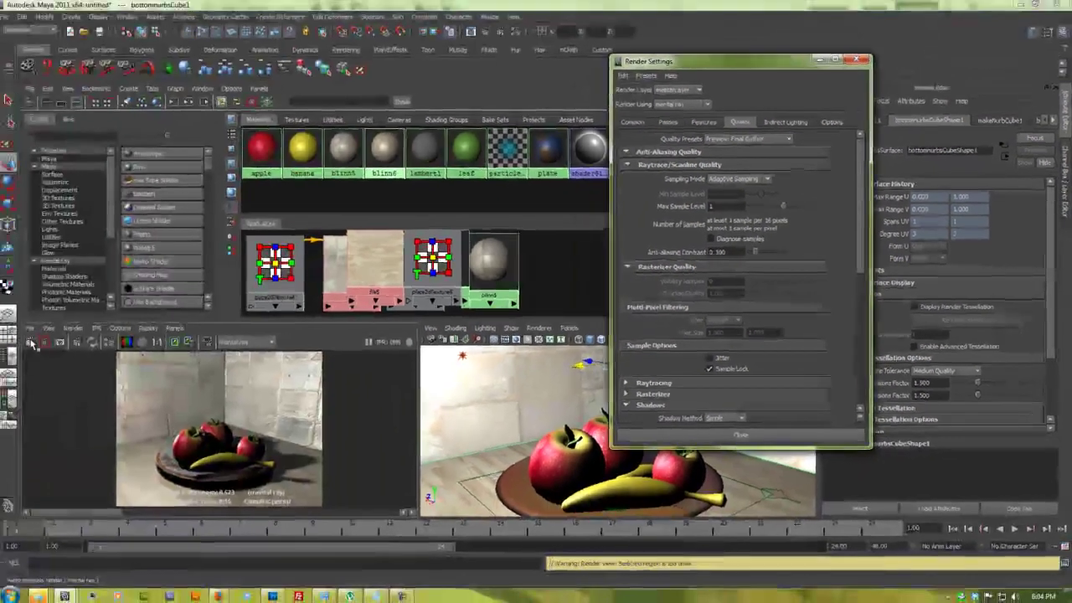
{"action": "left_click", "coordinate": [35, 341]}
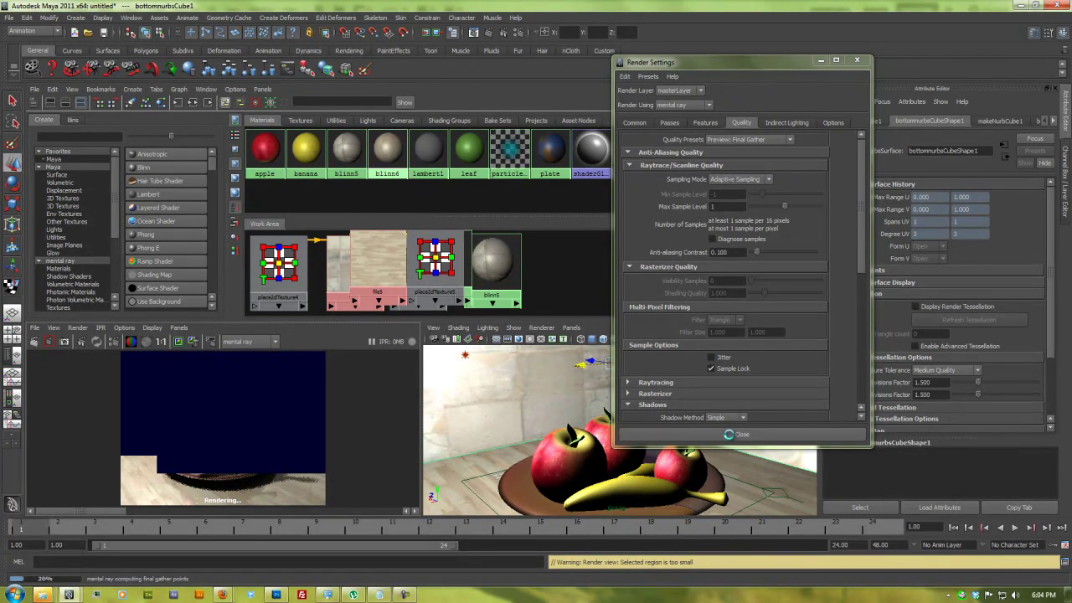
{"action": "left_click", "coordinate": [699, 435]}
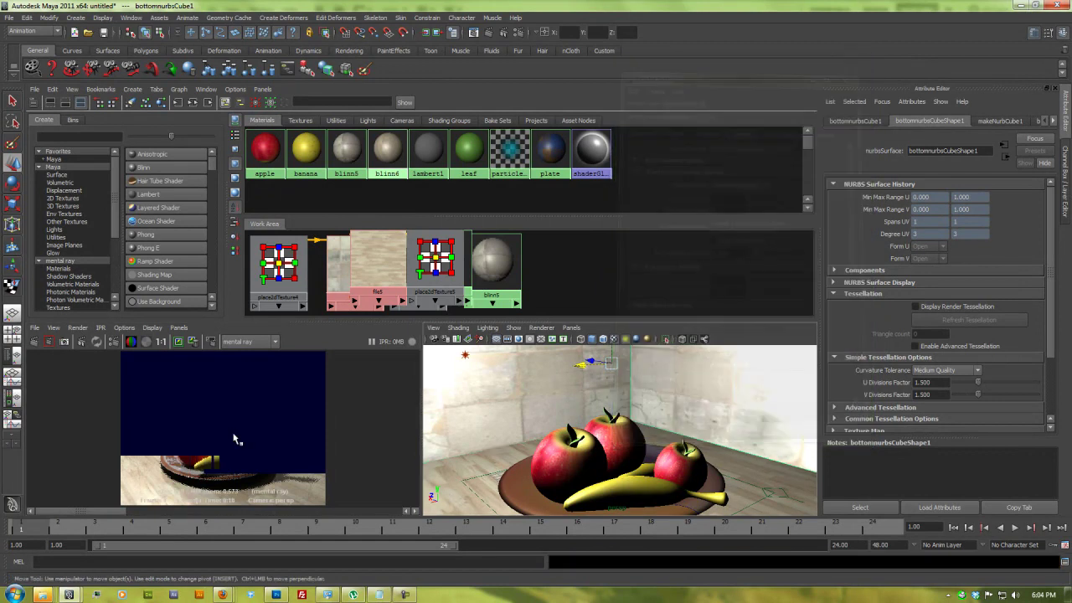
Delete the directional light from the scene.
{"action": "key", "text": "Right"}
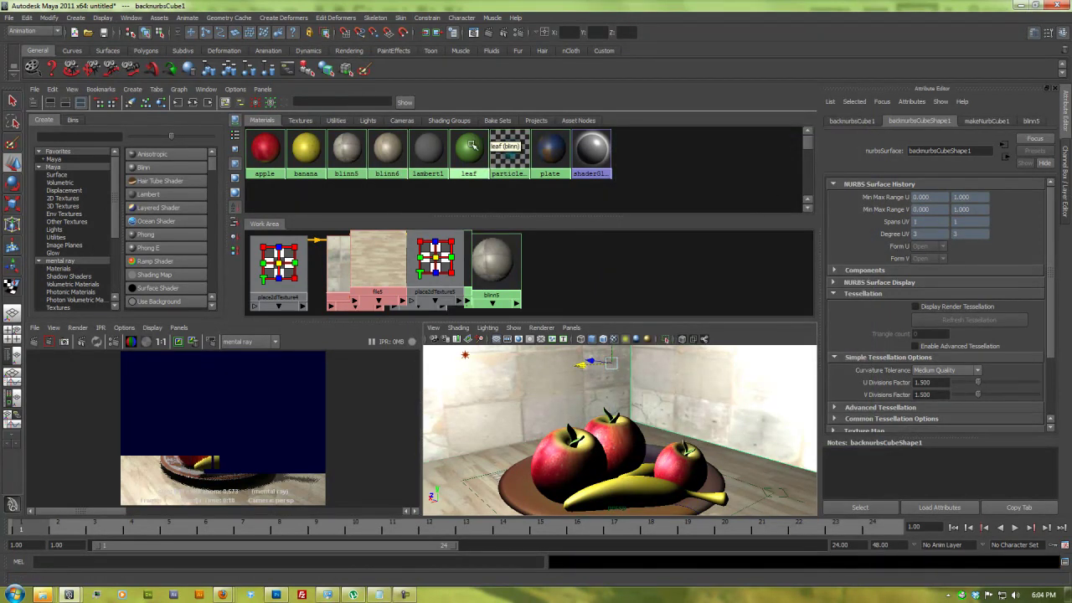
{"action": "left_click", "coordinate": [368, 121]}
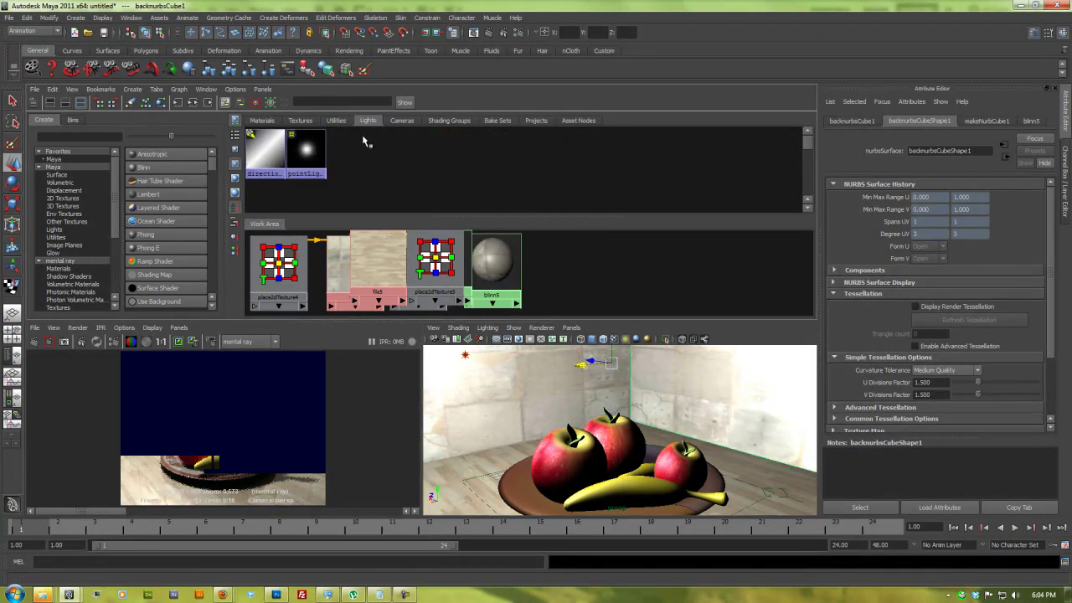
{"action": "left_click", "coordinate": [268, 156]}
{"action": "key", "text": "Delete"}
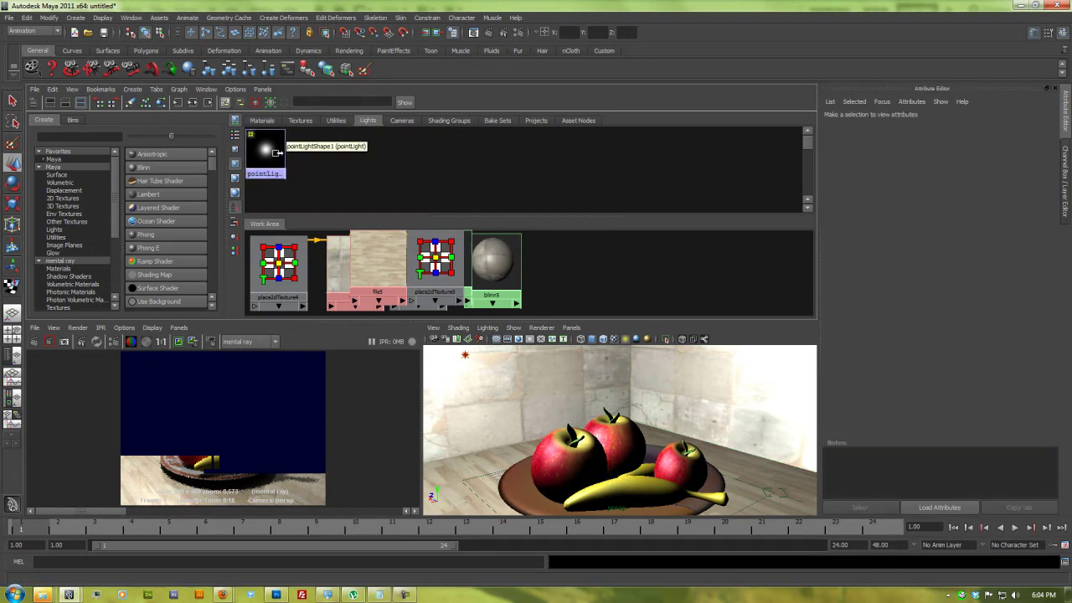
Set the point light's depth map shadow resolution to 1024 and filter size to 5, and test-render a small region around the plate's rim.
{"action": "left_click", "coordinate": [268, 154]}
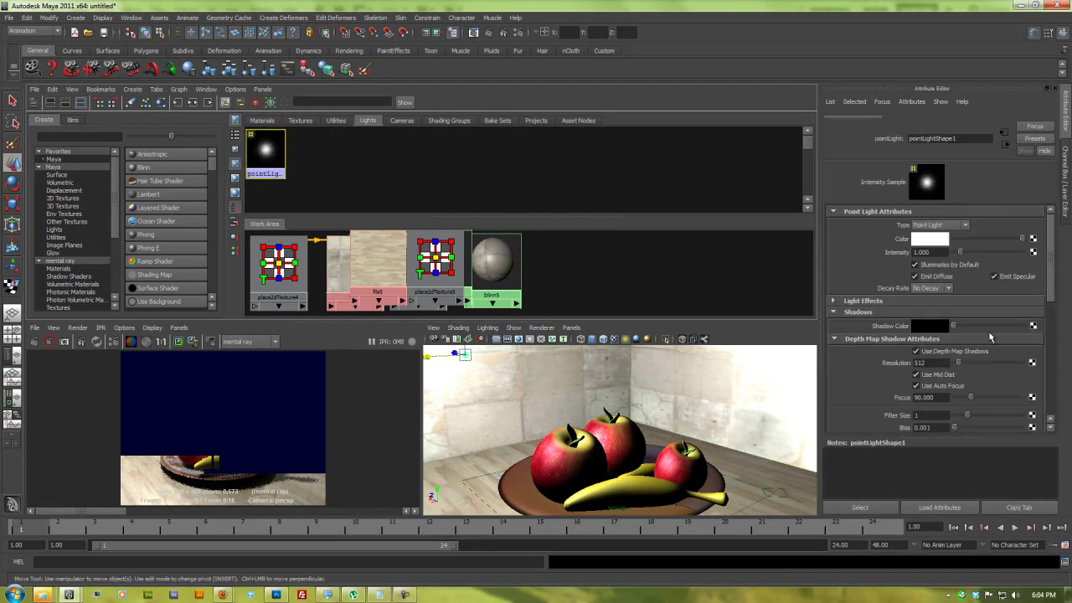
{"action": "left_click_drag", "start_coordinate": [945, 378], "coordinate": [896, 376]}
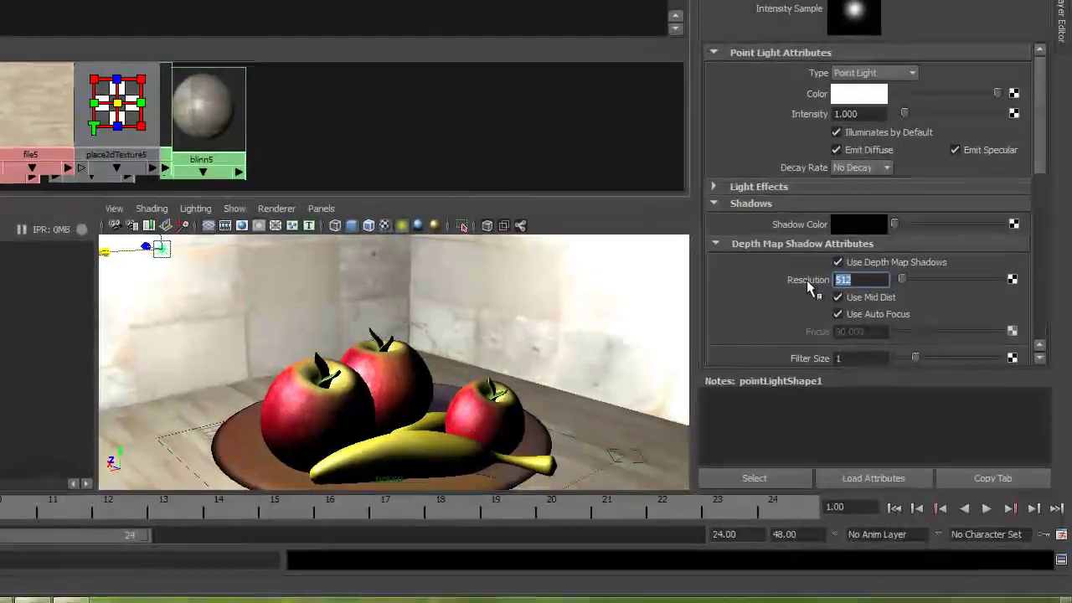
{"action": "type", "text": "1024"}
{"action": "key", "text": "Return"}
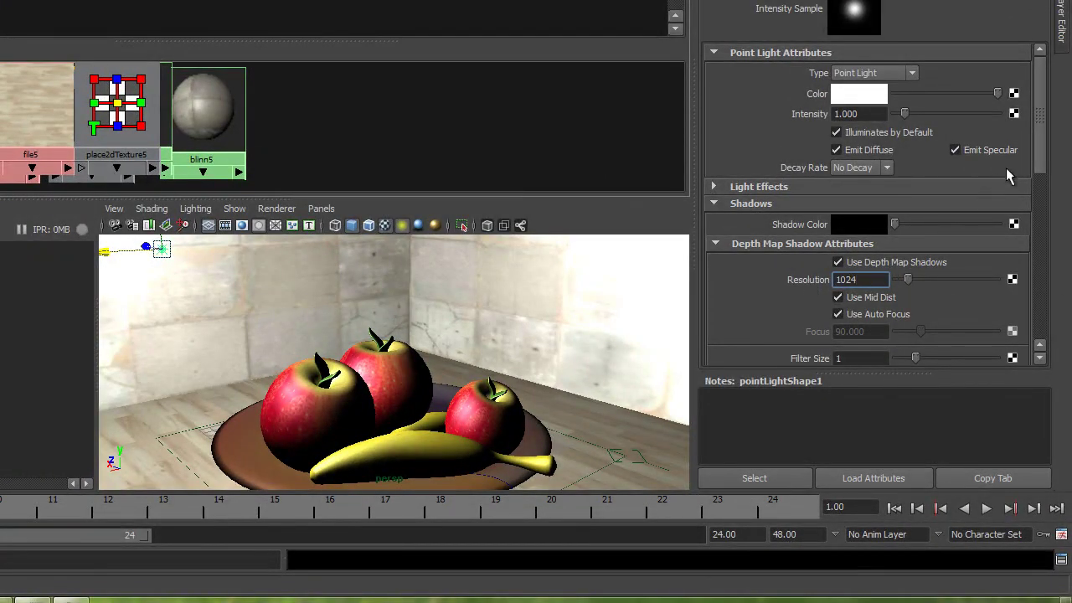
{"action": "scroll", "coordinate": [994, 184], "scroll_direction": "down", "scroll_amount": 5}
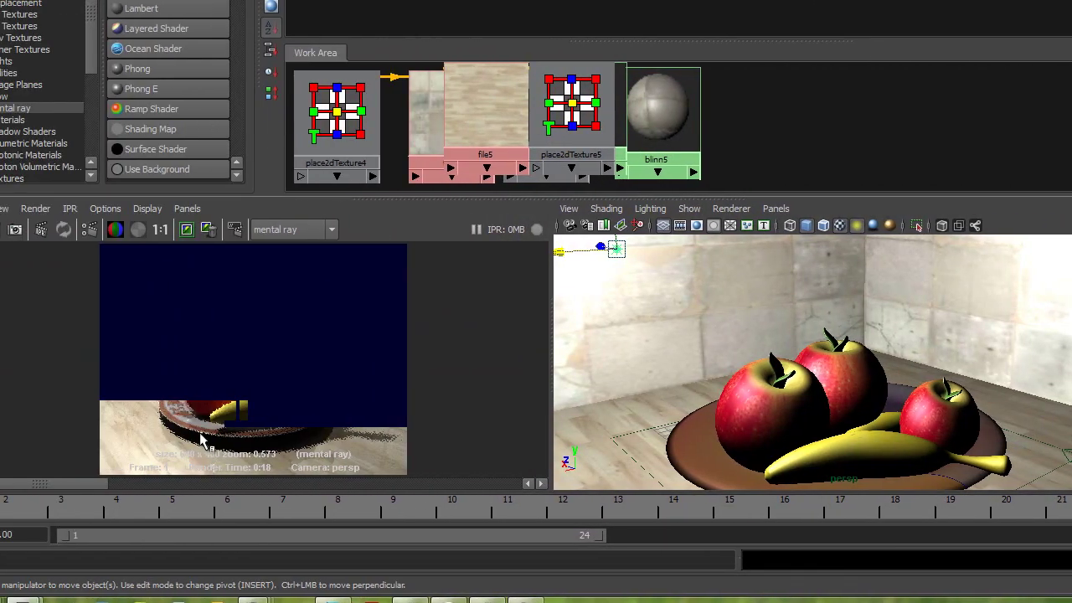
{"action": "left_click_drag", "start_coordinate": [46, 411], "coordinate": [92, 461]}
{"action": "left_click_drag", "start_coordinate": [237, 459], "coordinate": [237, 459]}
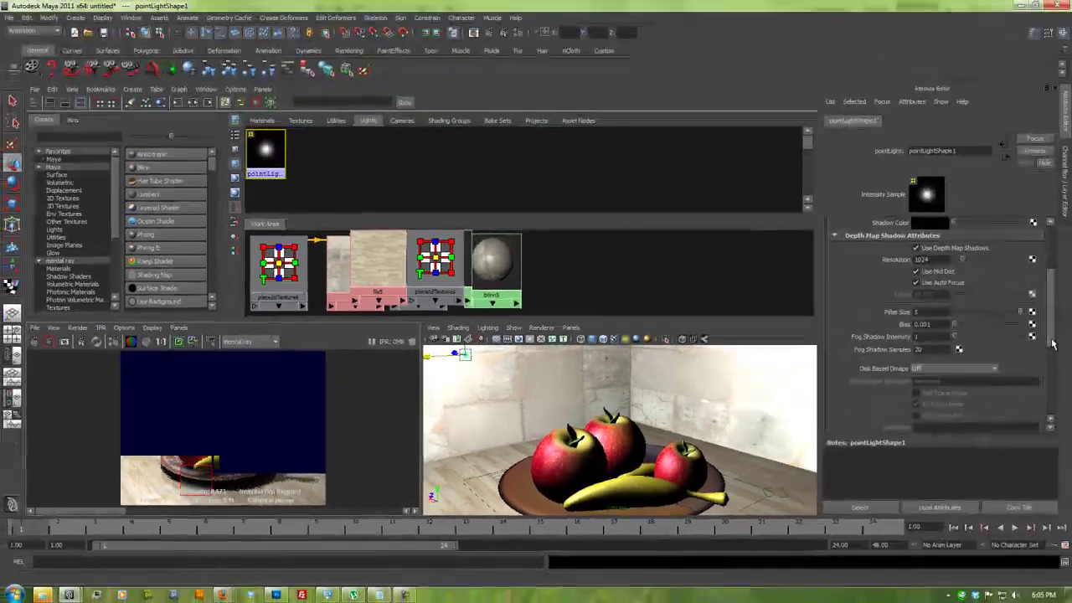
Set the point light's depth map shadow resolution to 2056 and render the full scene.
{"action": "left_click", "coordinate": [833, 276]}
{"action": "double_click", "coordinate": [921, 337]}
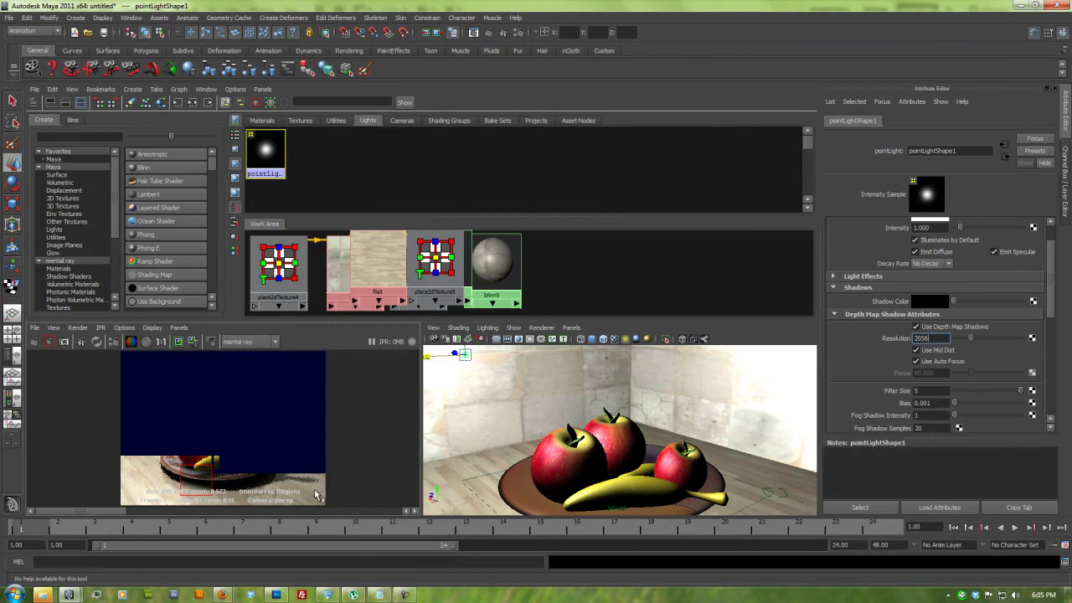
{"action": "left_click", "coordinate": [36, 344]}
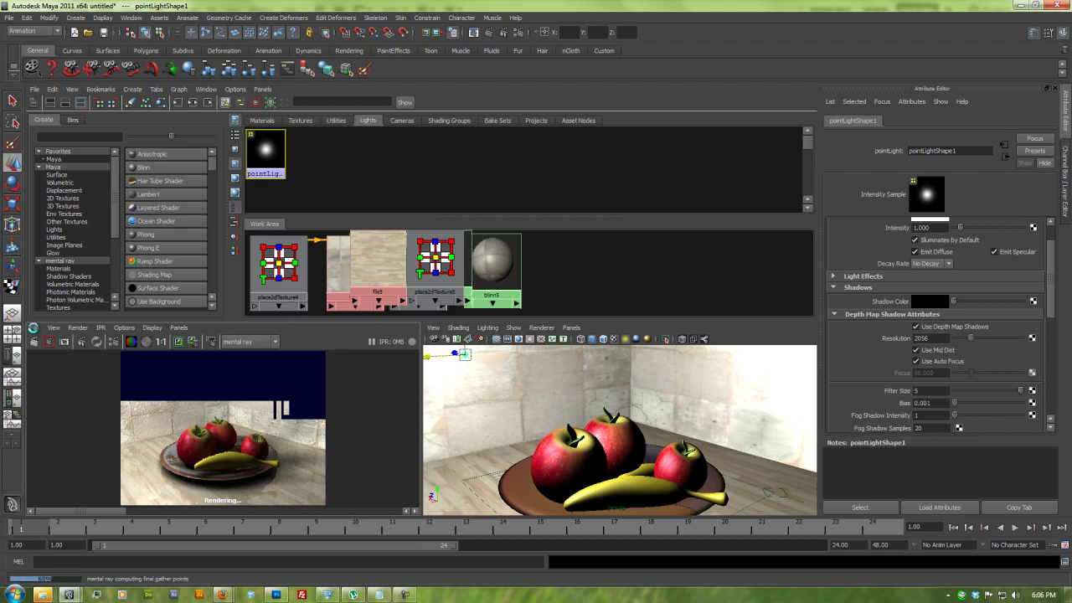
Switch to Photoshop to examine the reference fruit render, and return to Maya.
{"action": "left_click", "coordinate": [277, 594]}
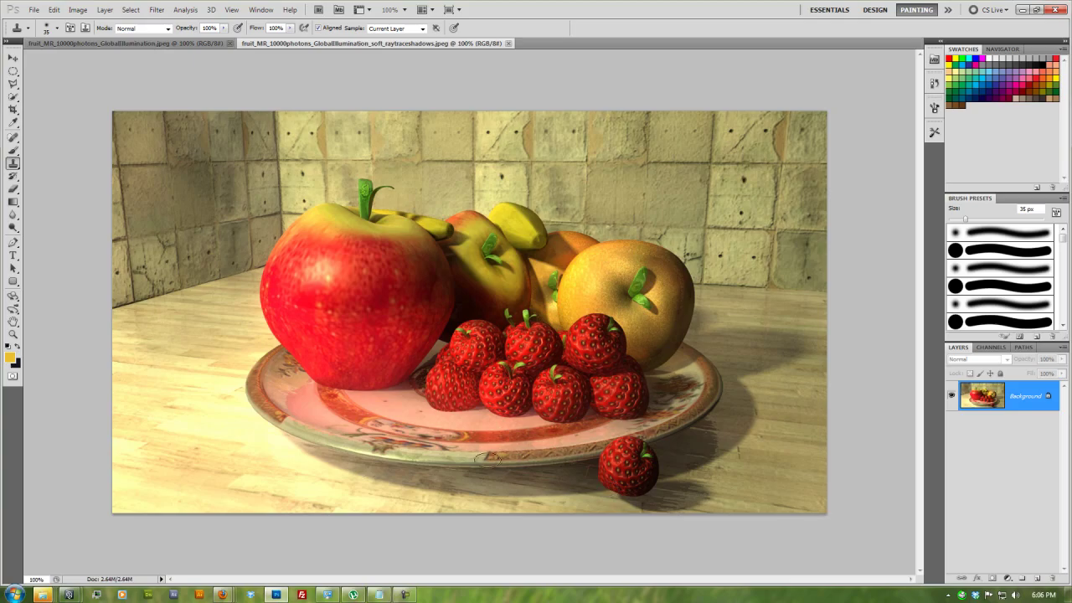
{"action": "key", "text": "alt+Tab"}
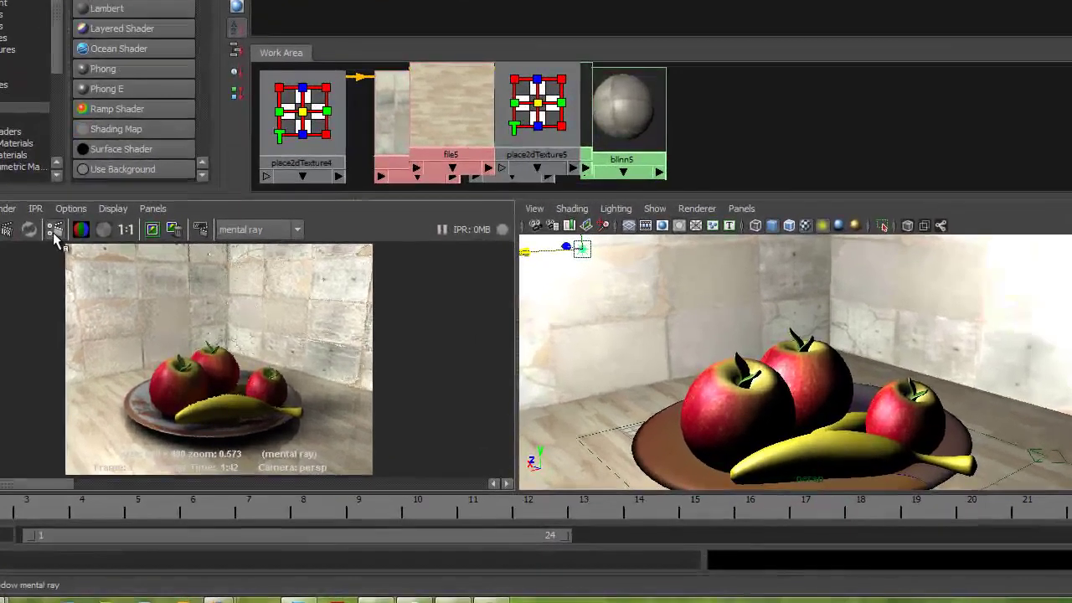
Set the render image size to the HD 720 preset and close the render settings.
{"action": "left_click", "coordinate": [112, 341]}
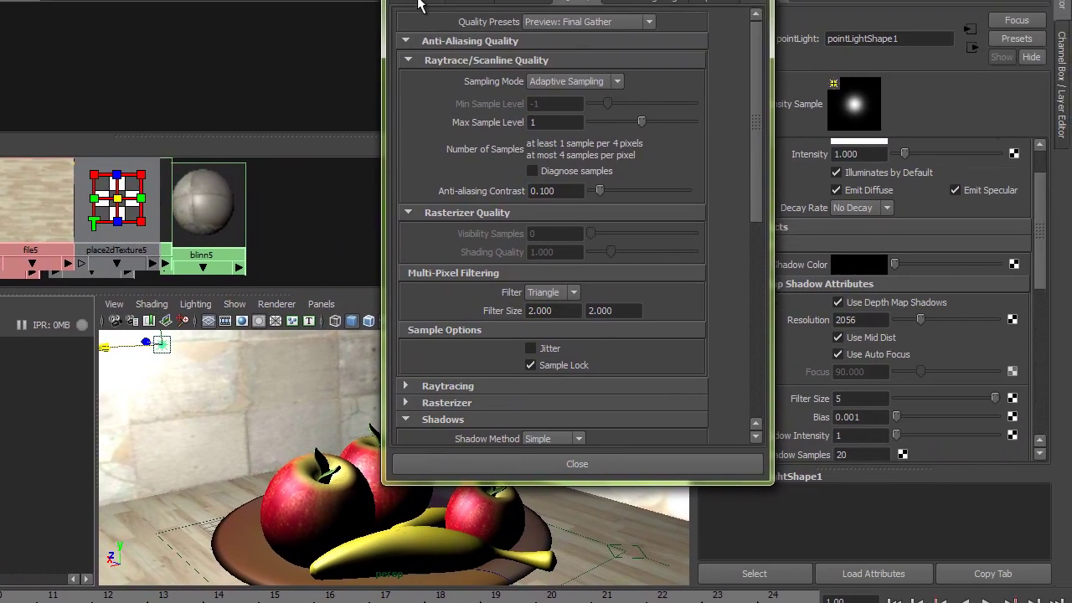
{"action": "left_click", "coordinate": [425, 4]}
{"action": "left_click_drag", "start_coordinate": [757, 180], "coordinate": [746, 397]}
{"action": "left_click", "coordinate": [552, 225]}
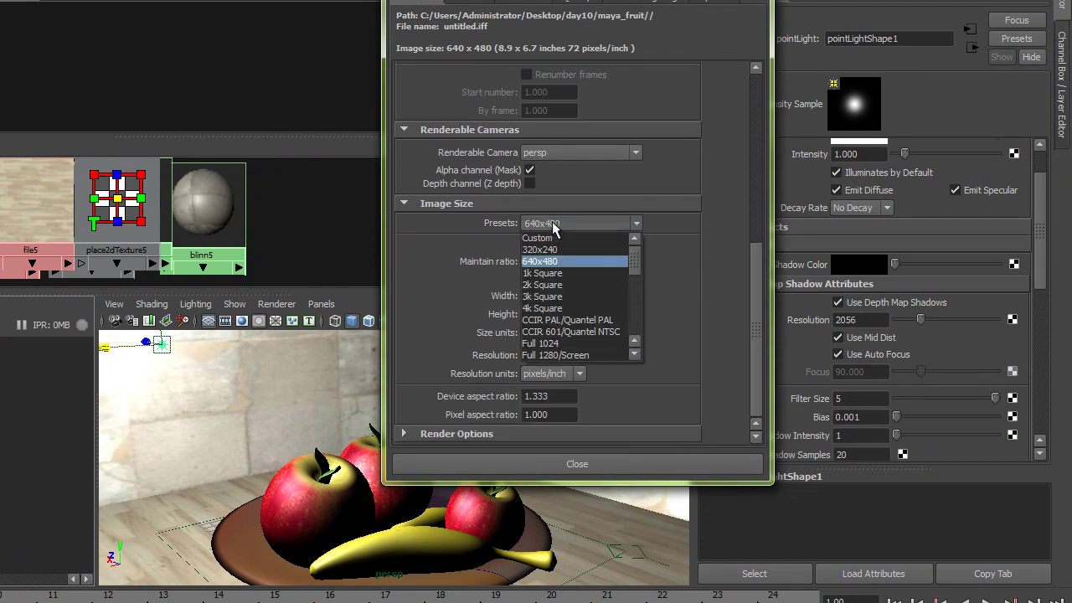
{"action": "left_click_drag", "start_coordinate": [638, 262], "coordinate": [638, 280]}
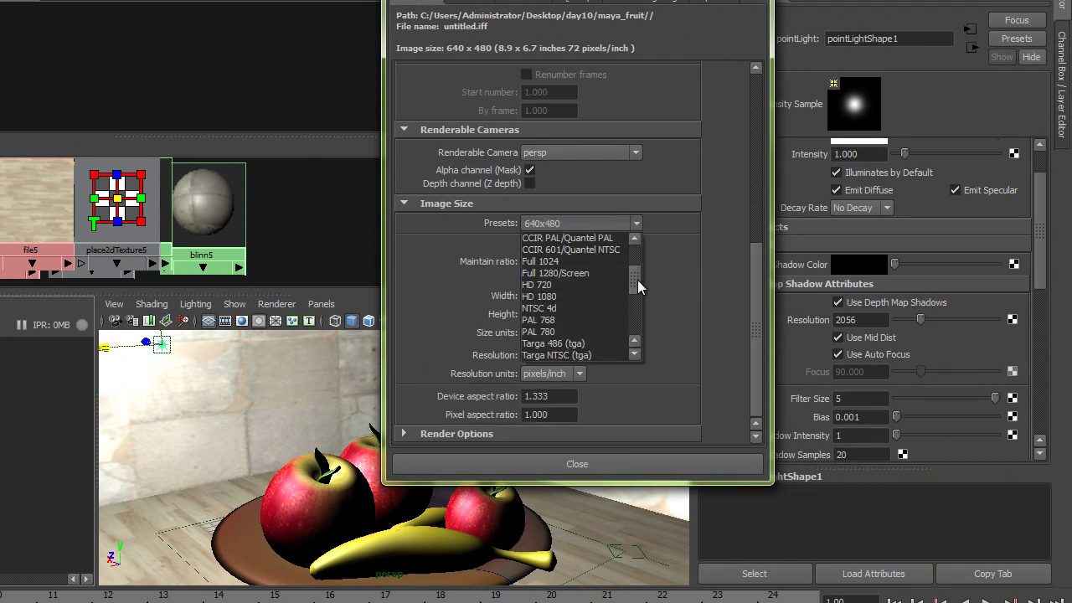
{"action": "left_click", "coordinate": [560, 286]}
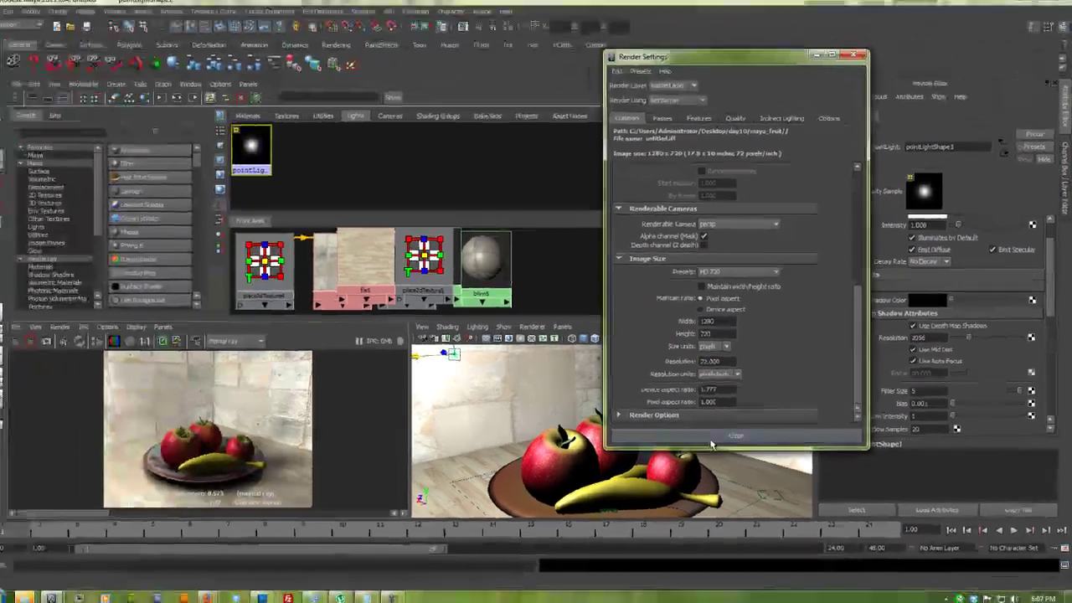
{"action": "left_click", "coordinate": [711, 438]}
{"action": "left_click", "coordinate": [17, 329]}
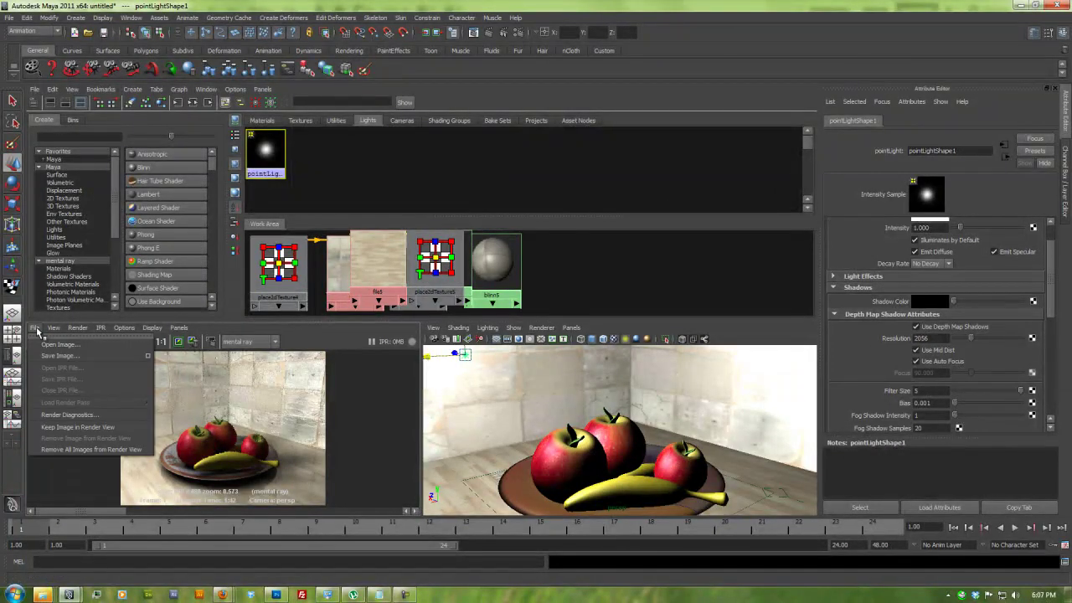
{"action": "left_click", "coordinate": [50, 358]}
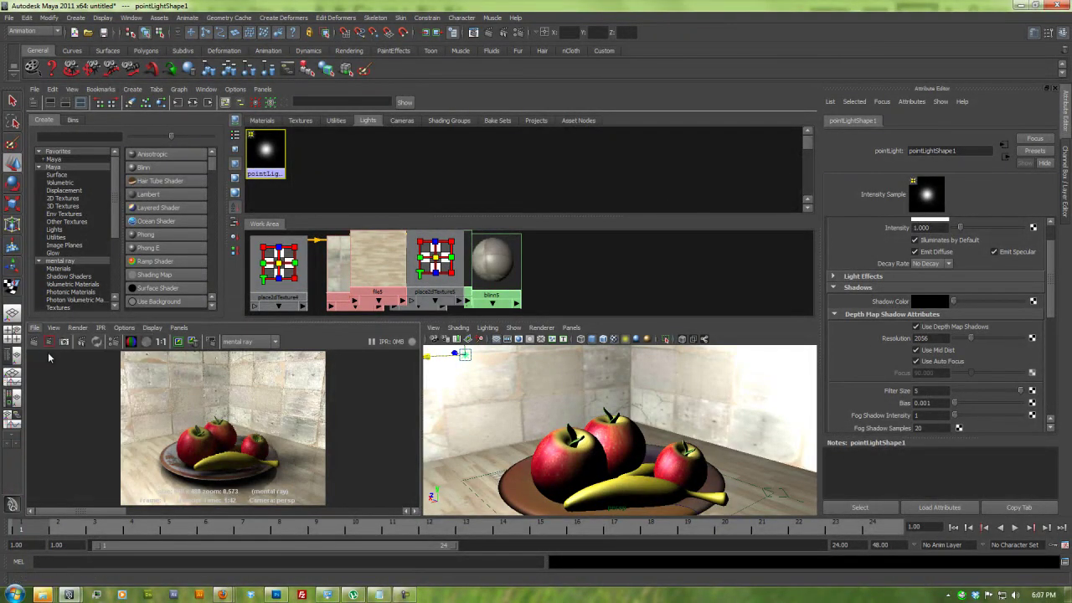
{"action": "left_click", "coordinate": [419, 430]}
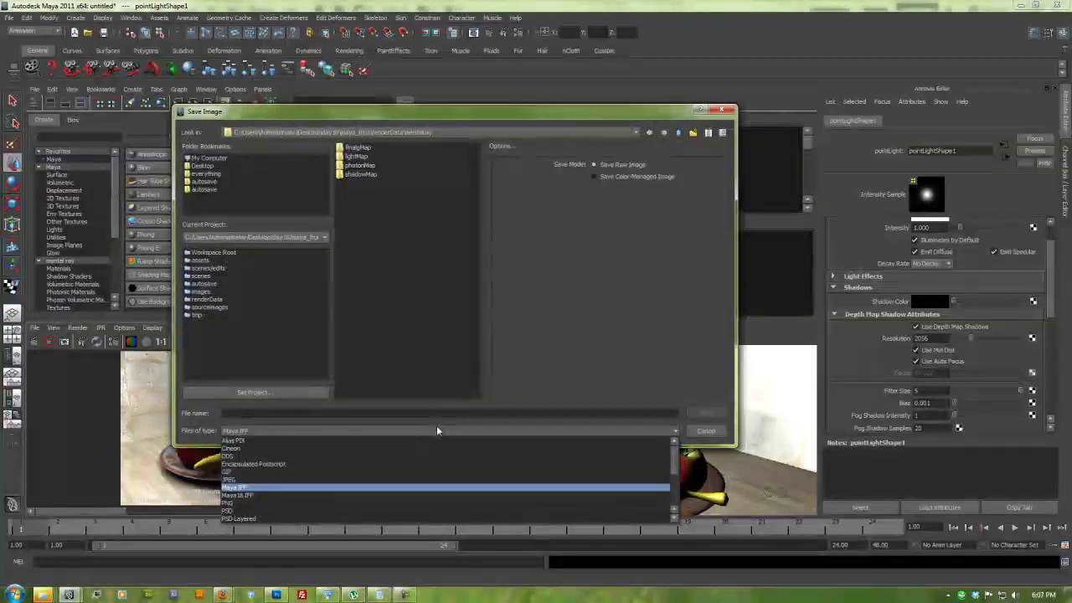
{"action": "left_click", "coordinate": [408, 480]}
{"action": "left_click", "coordinate": [706, 430]}
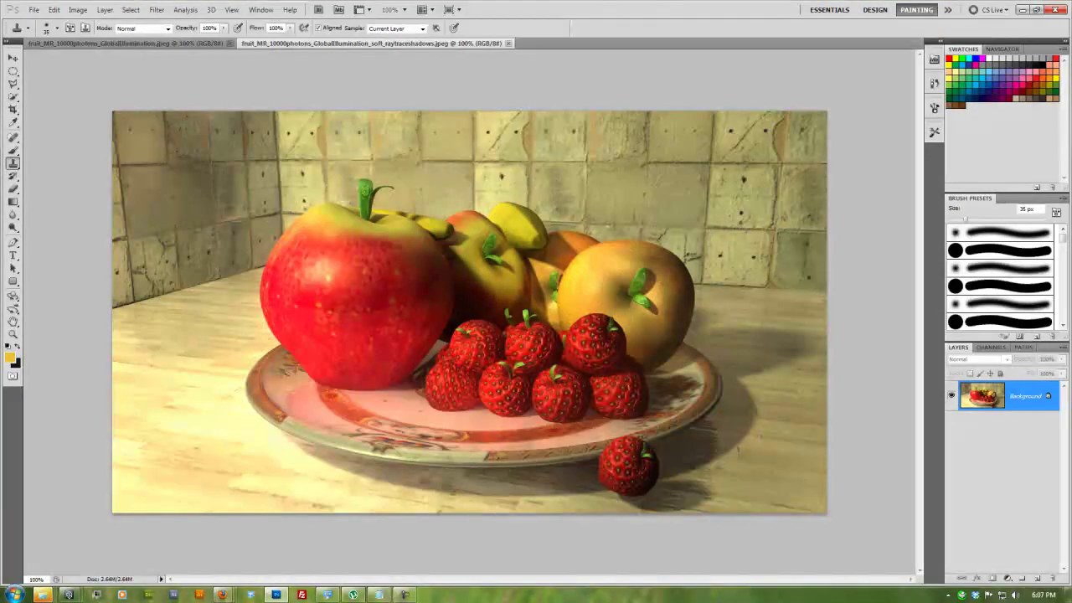
{"action": "left_click", "coordinate": [406, 596]}
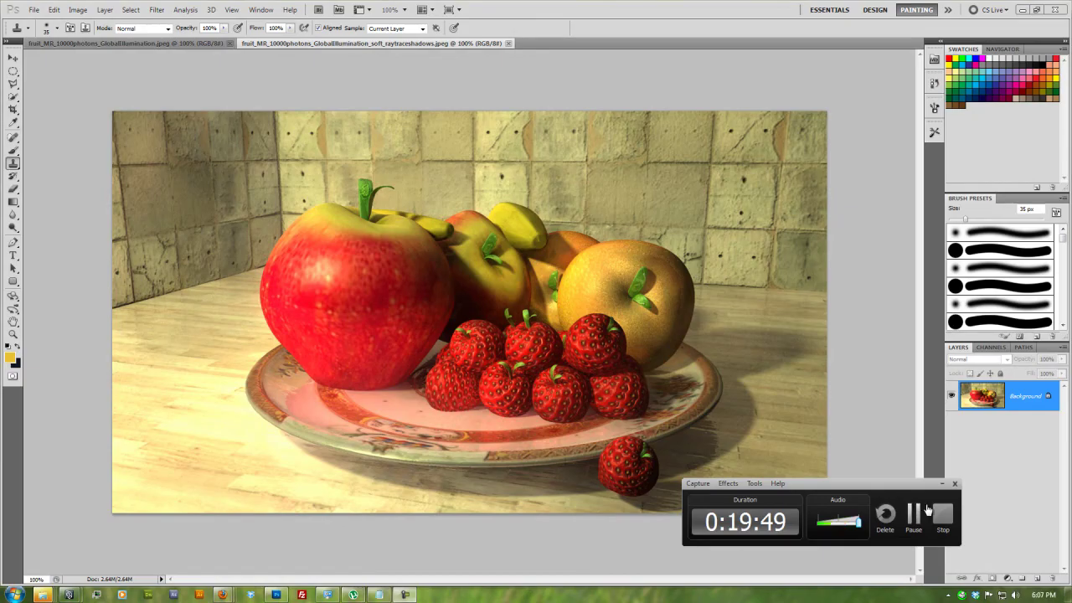
{"action": "left_click", "coordinate": [944, 518]}
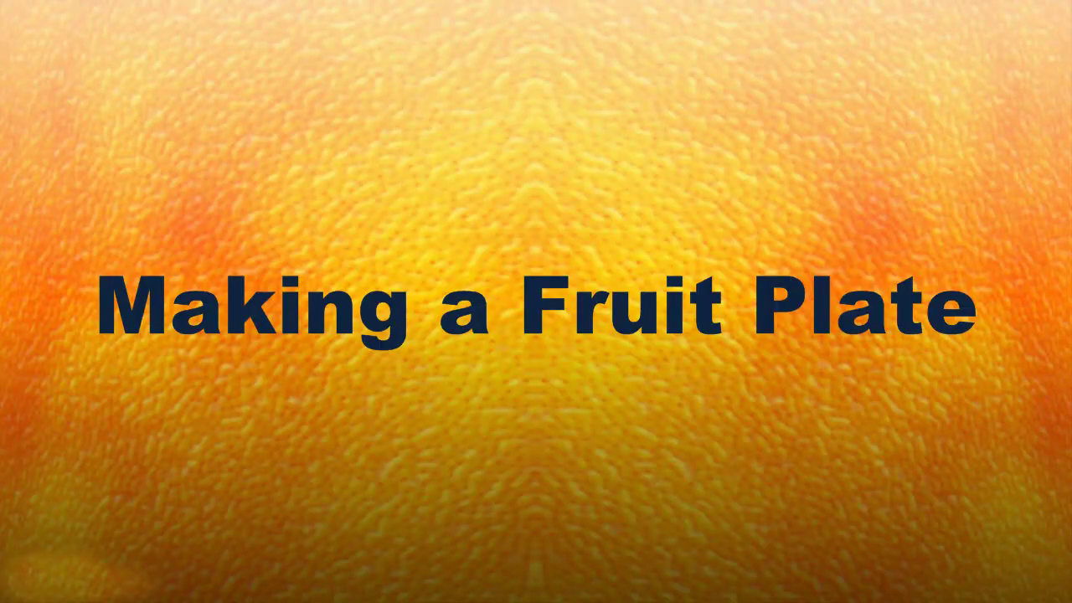